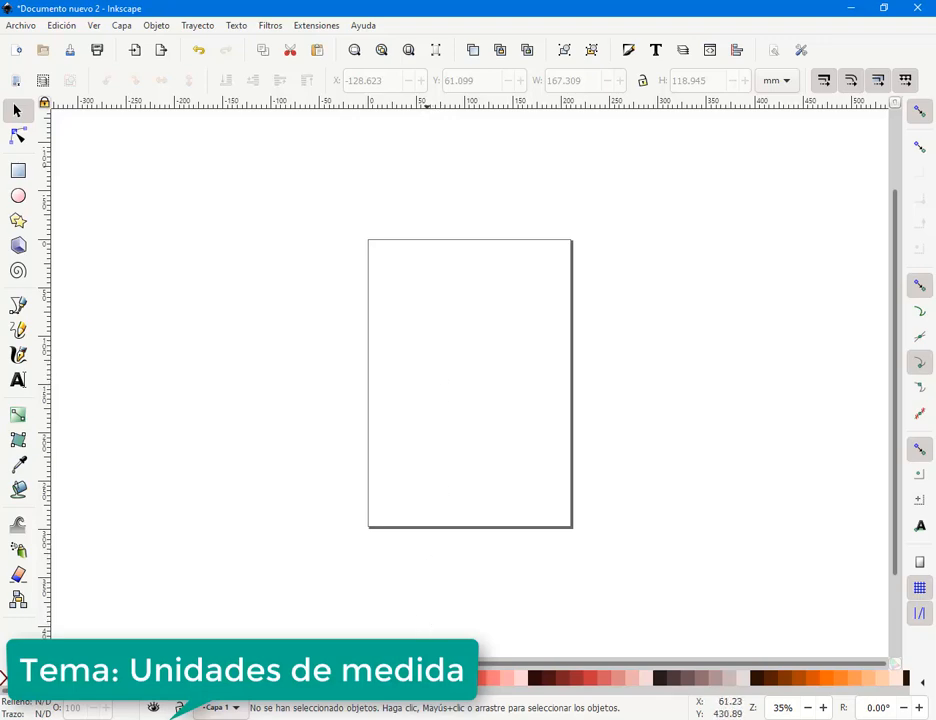
- Switch to CorelDRAW and inspect the tarjetas.cdr business card, zooming in and selecting its objects
click(52, 668)
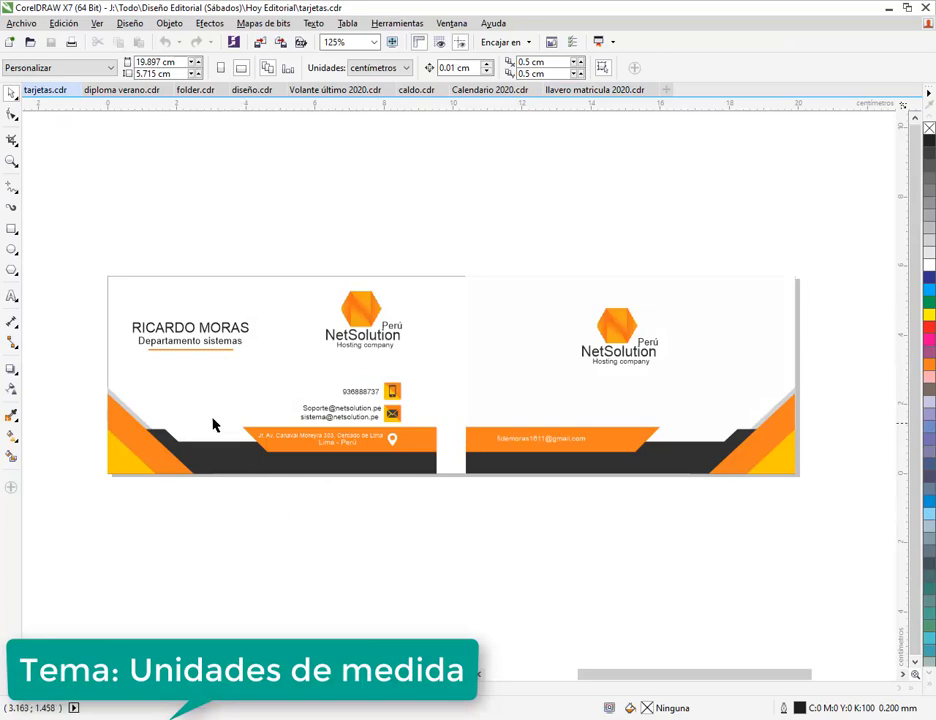
drag(267, 360, 268, 357)
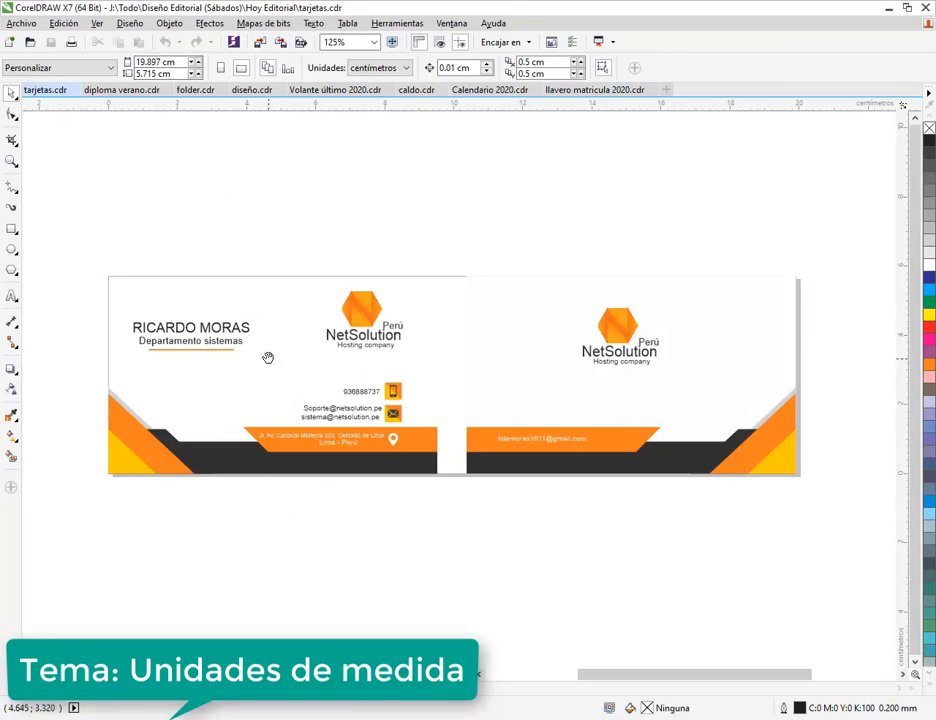
drag(102, 261, 453, 508)
scroll(318, 395, up, 3)
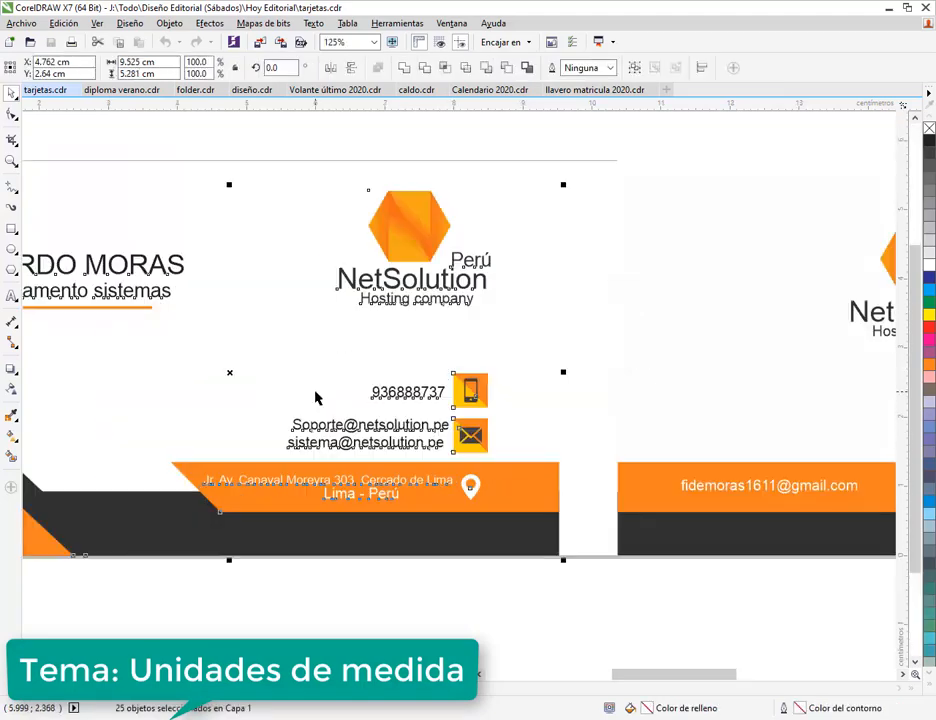
drag(318, 395, 477, 400)
scroll(477, 400, down, 3)
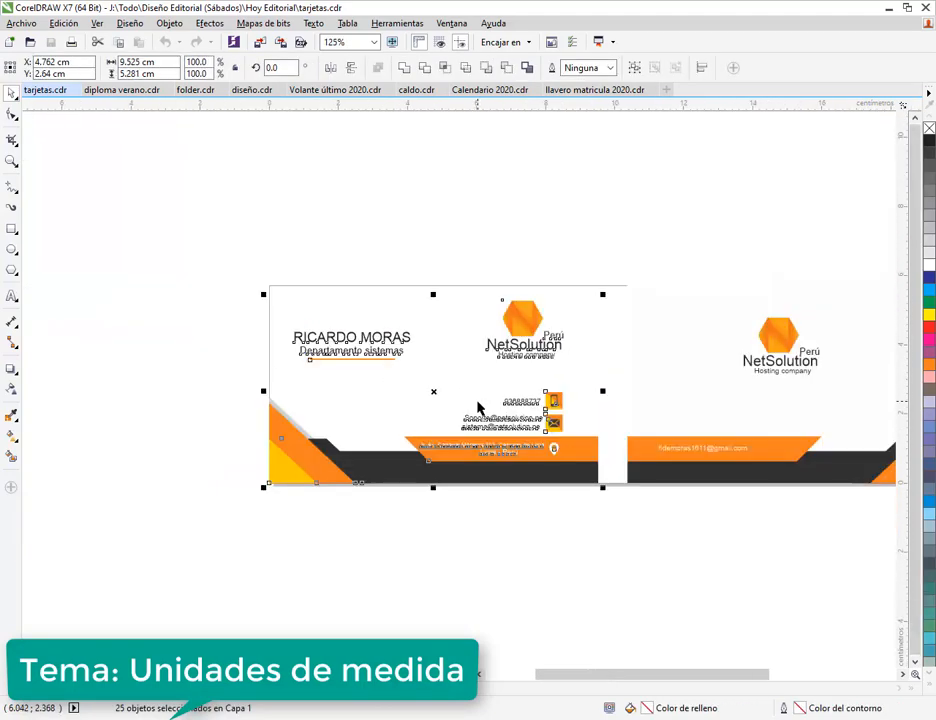
click(531, 536)
scroll(468, 436, up, 3)
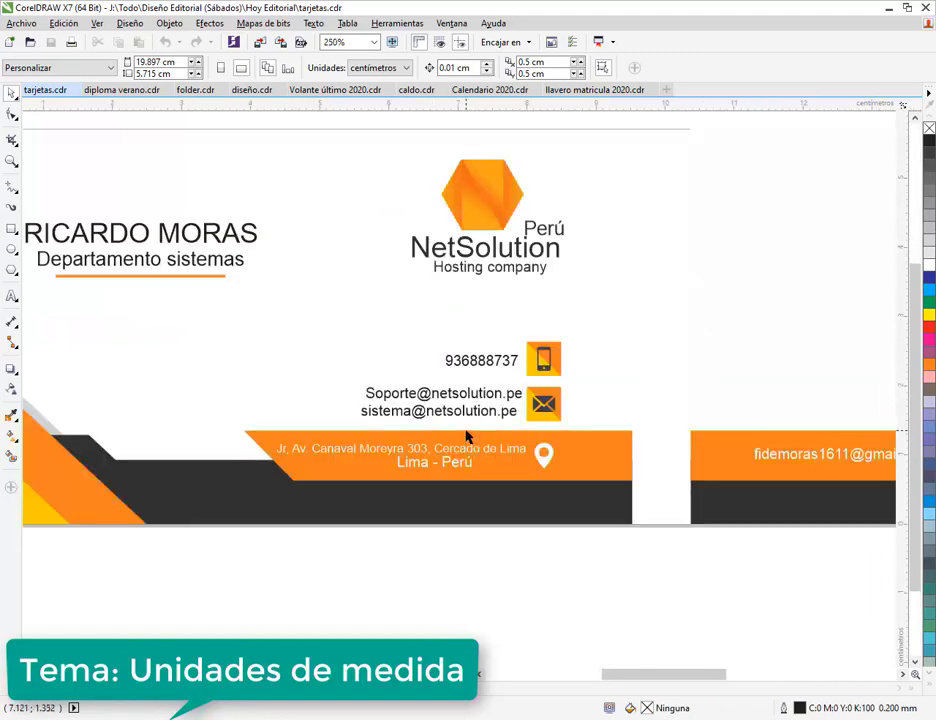
drag(414, 436, 500, 499)
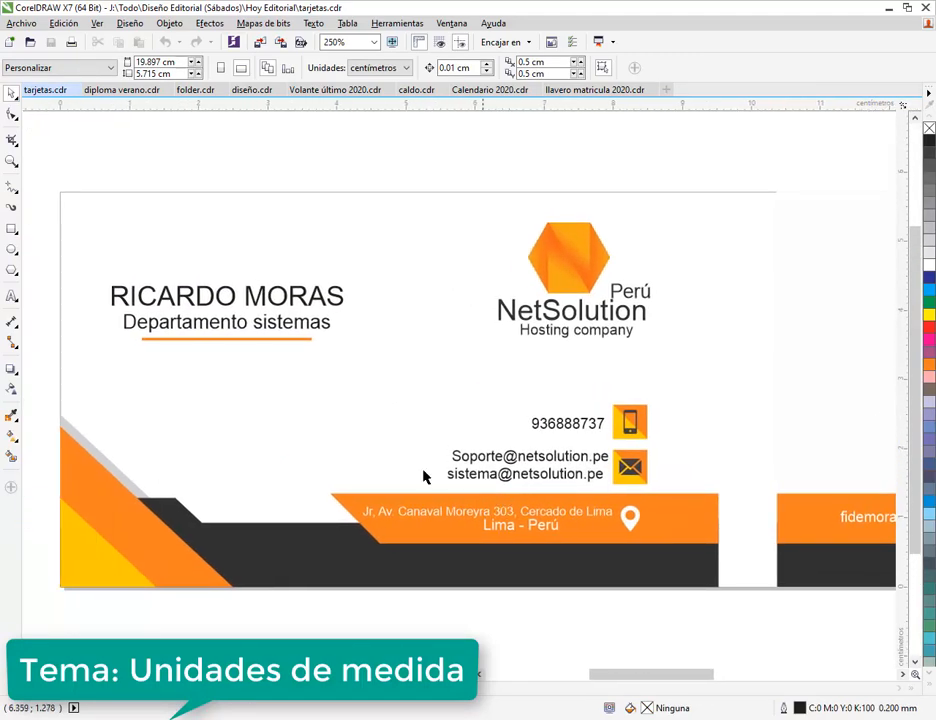
- Show the diploma verano.cdr document and marquee-select its elements to inspect them
click(121, 90)
drag(469, 373, 440, 363)
drag(141, 161, 766, 608)
click(776, 563)
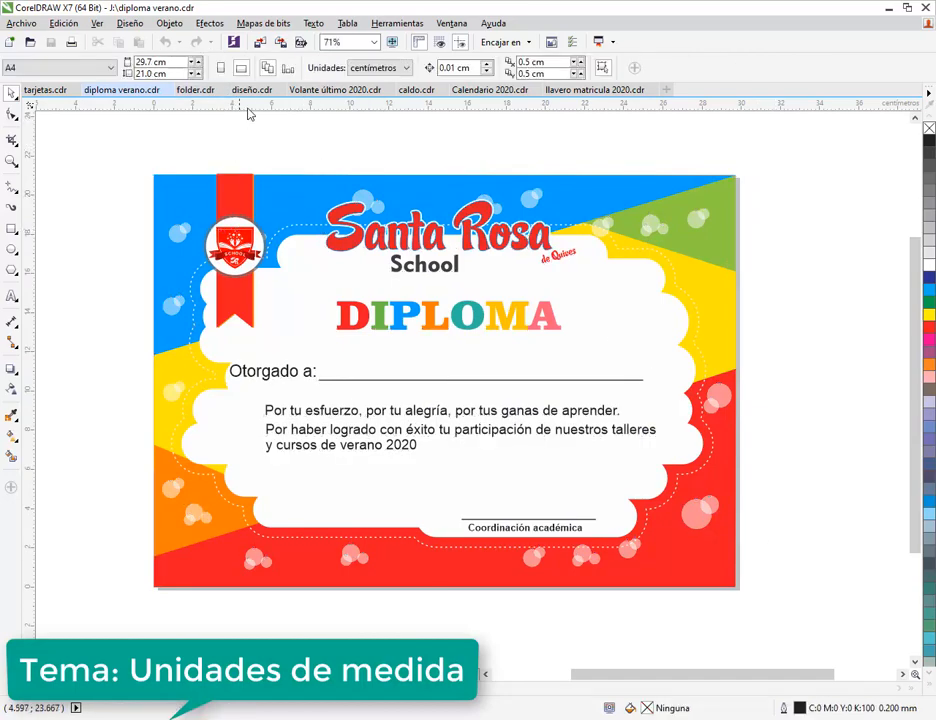
- Show the folder.cdr vertical card and select all of its elements
click(203, 96)
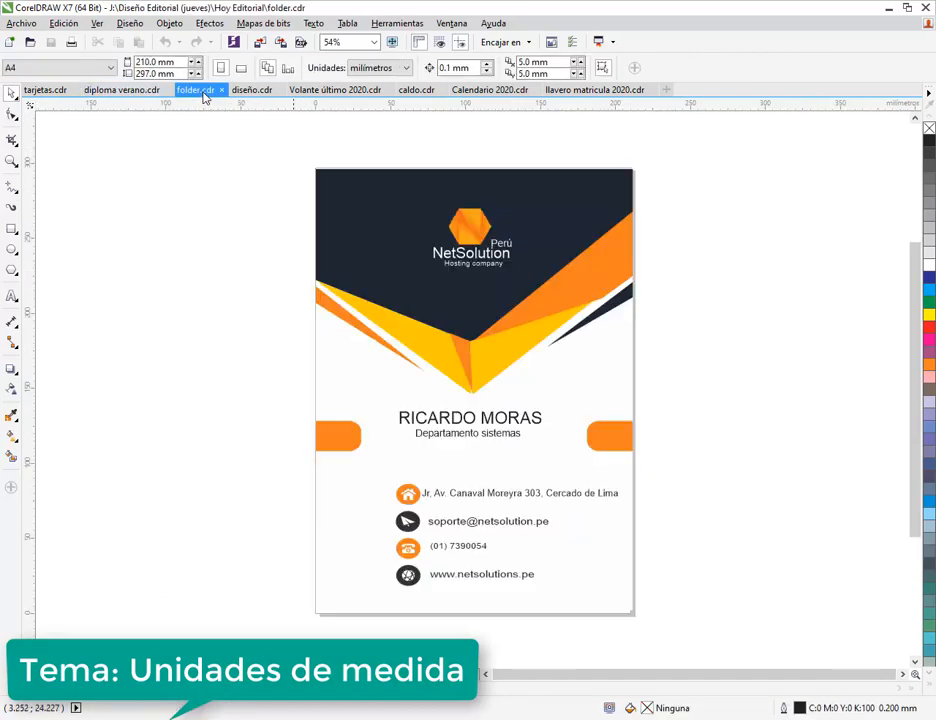
drag(487, 322, 418, 347)
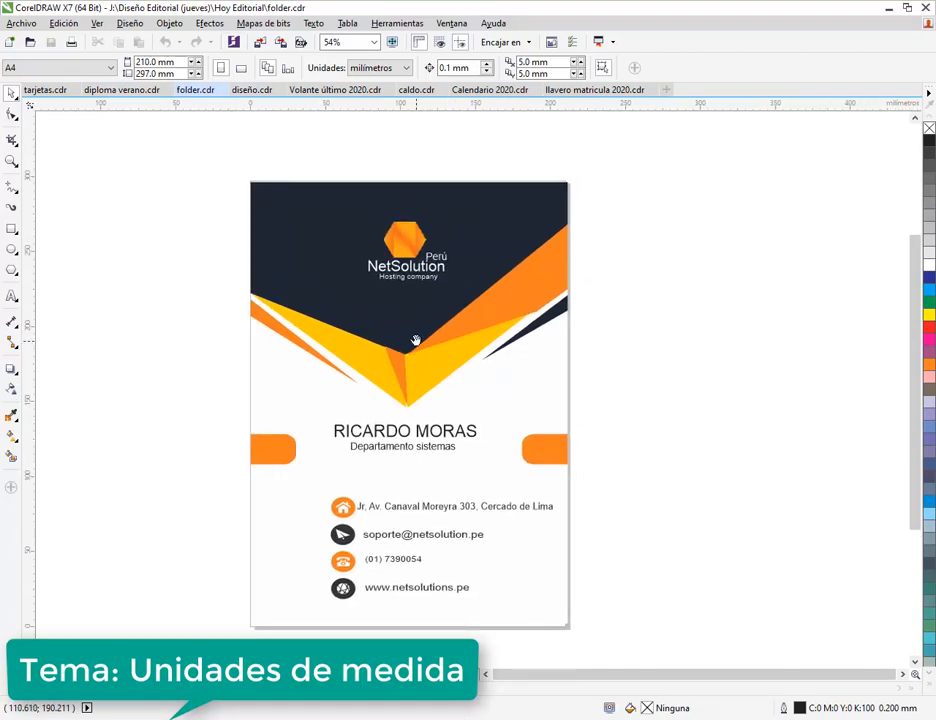
drag(240, 161, 596, 651)
- Inspect the diseño.cdr carnival poster, including the invitation text on page 2
click(260, 91)
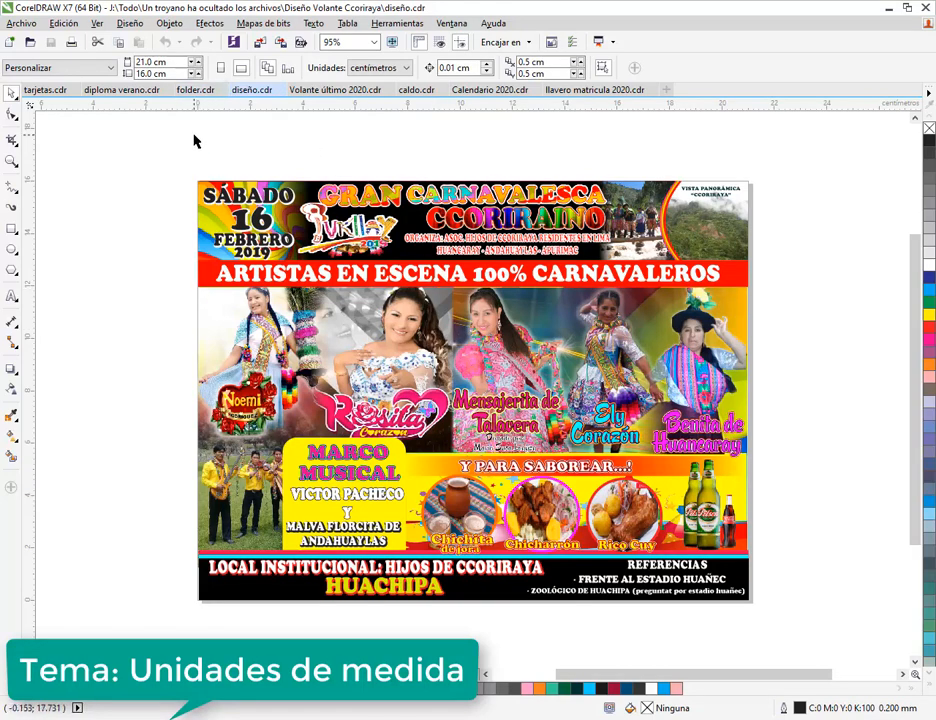
drag(194, 141, 164, 355)
click(267, 674)
click(340, 320)
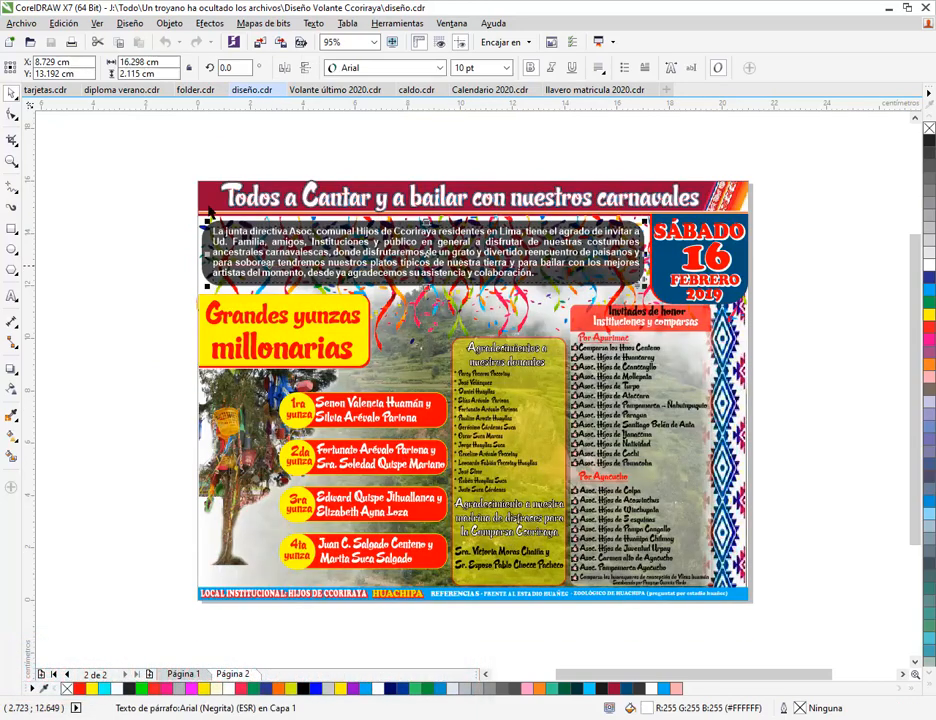
click(222, 172)
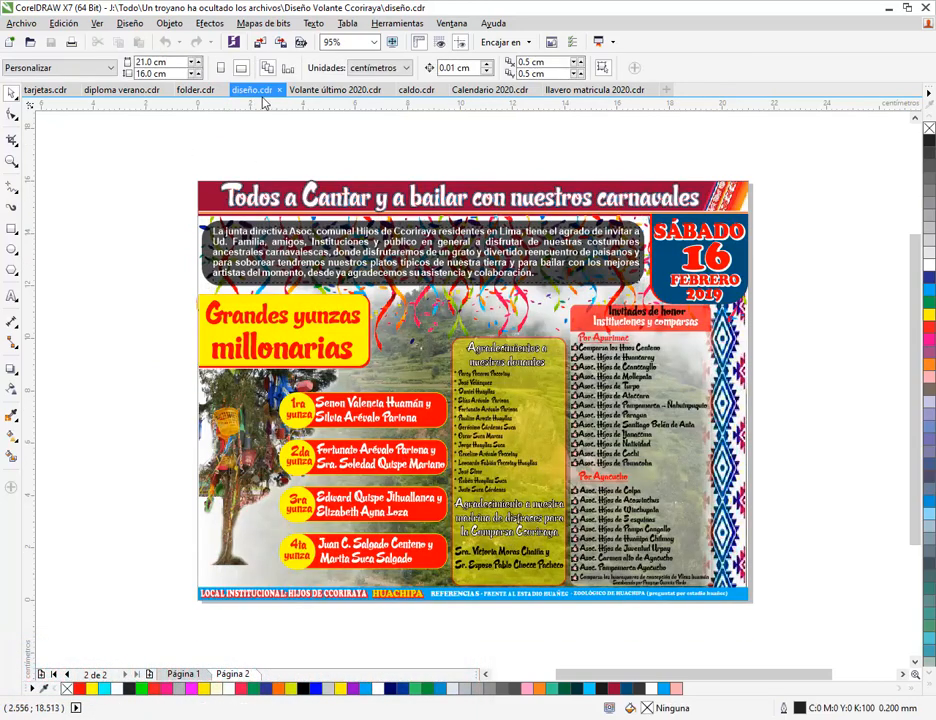
- Show the Volante último 2020.cdr enrolment flyer and select its left-page elements
click(310, 95)
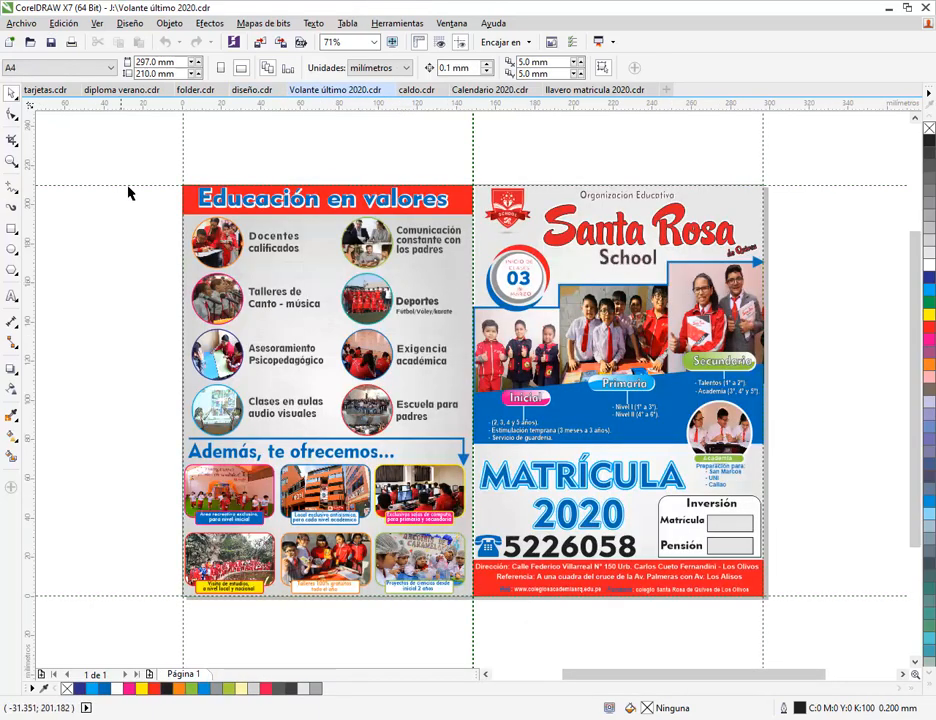
drag(146, 158, 105, 320)
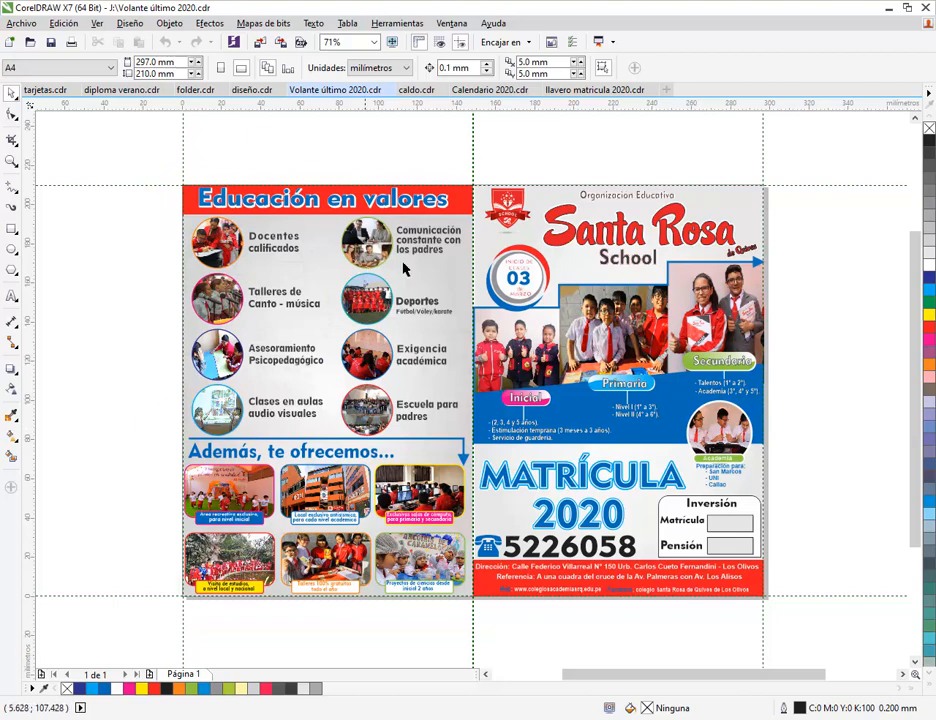
click(416, 90)
- Review the Caldo de gallina banner and select its 305 cm dimension
scroll(480, 305, down, 2)
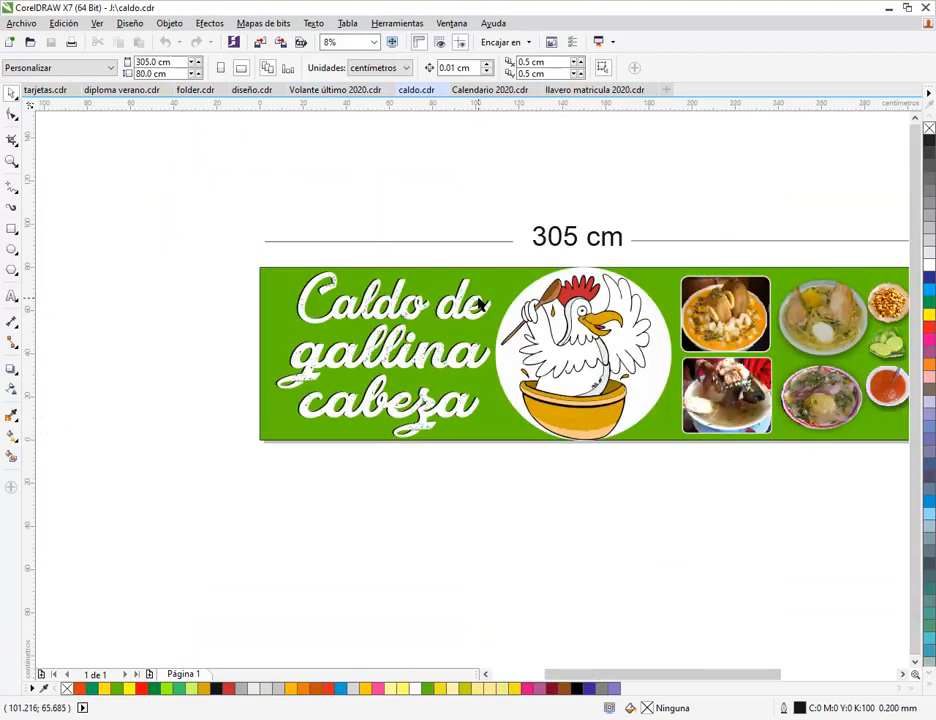
drag(498, 304, 318, 301)
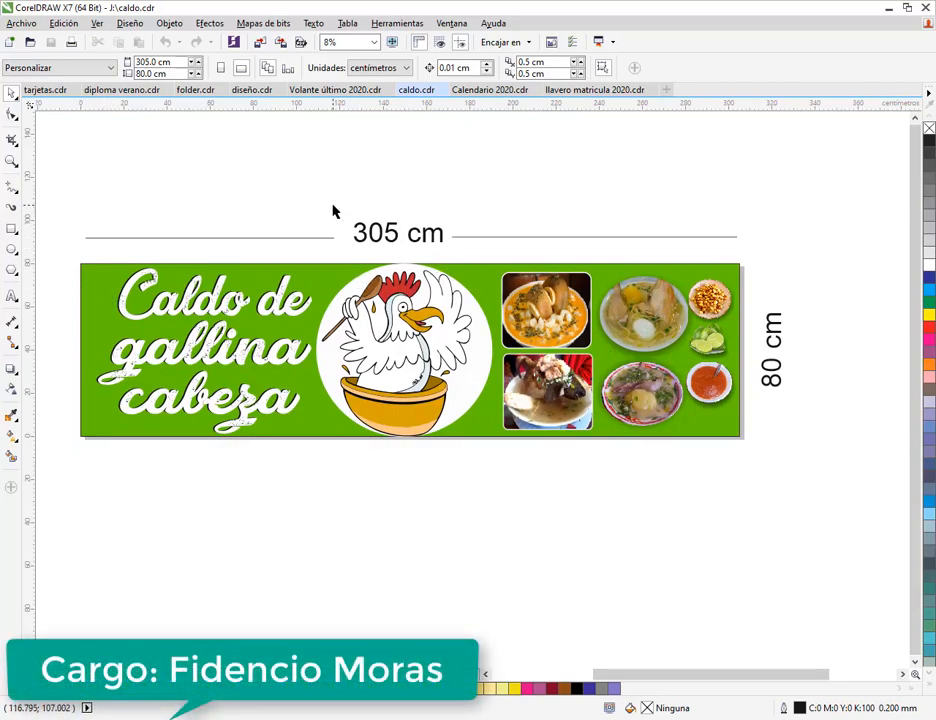
drag(334, 207, 495, 256)
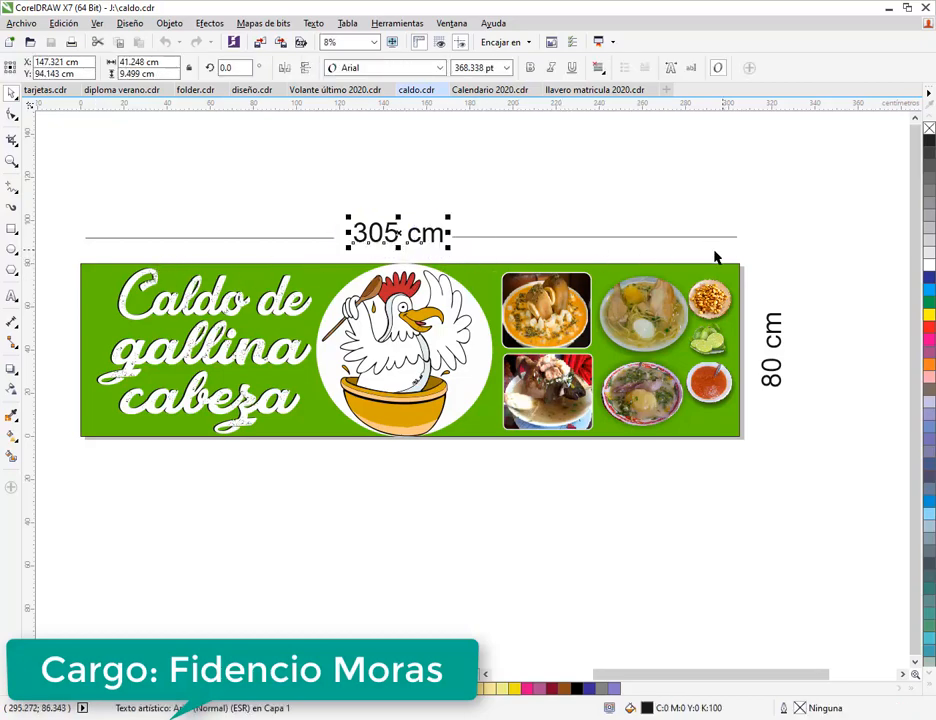
click(805, 266)
drag(784, 413, 694, 417)
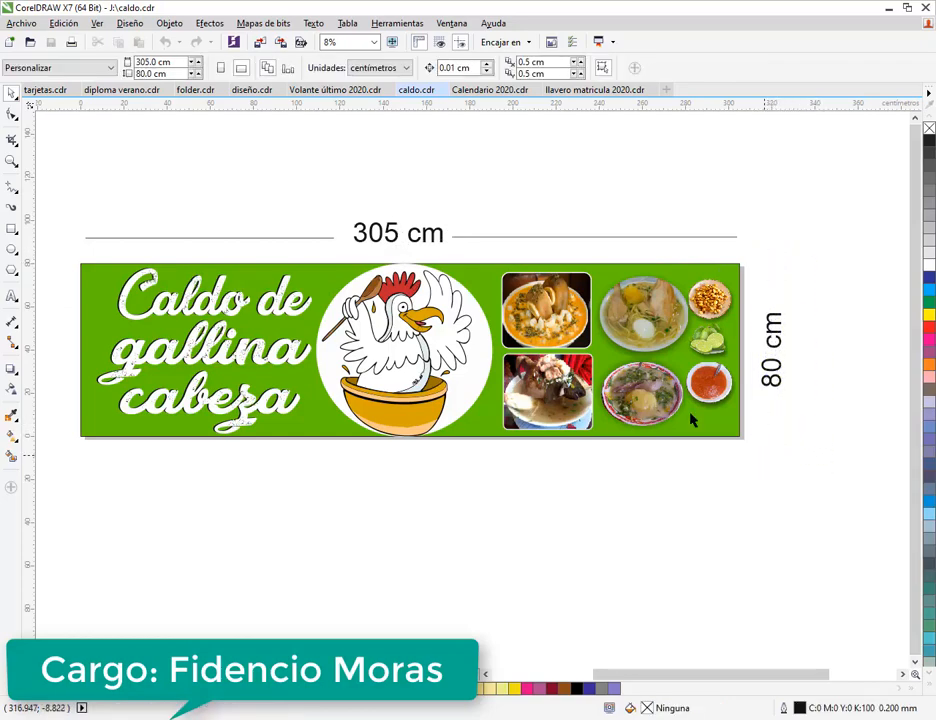
- Show the Calendario 2020.cdr calendar, then the llavero matricula 2020.cdr keychain design
click(482, 90)
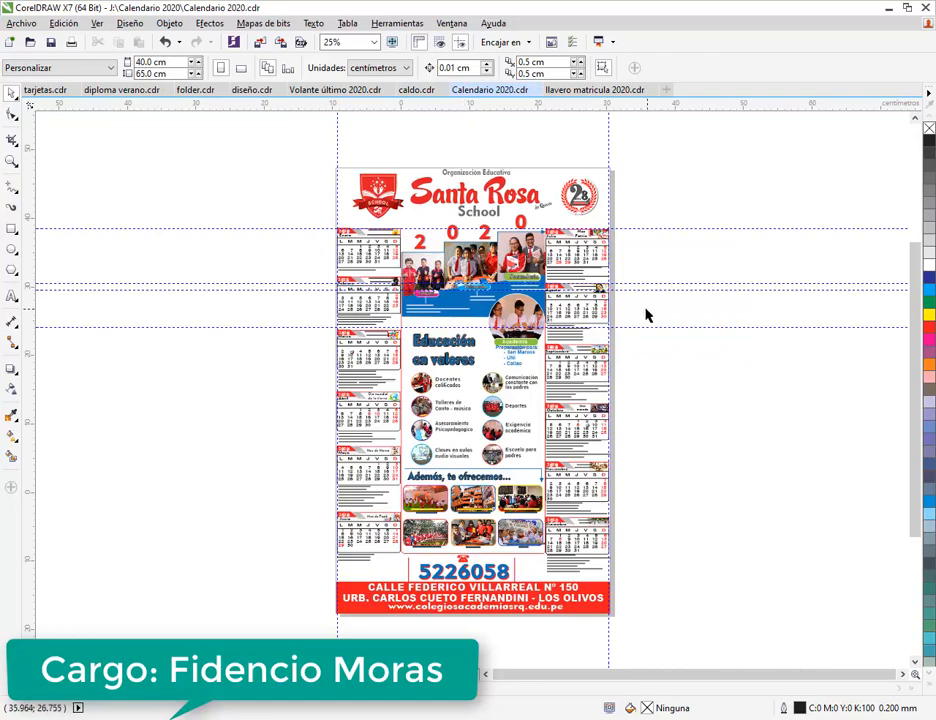
scroll(555, 350, up, 2)
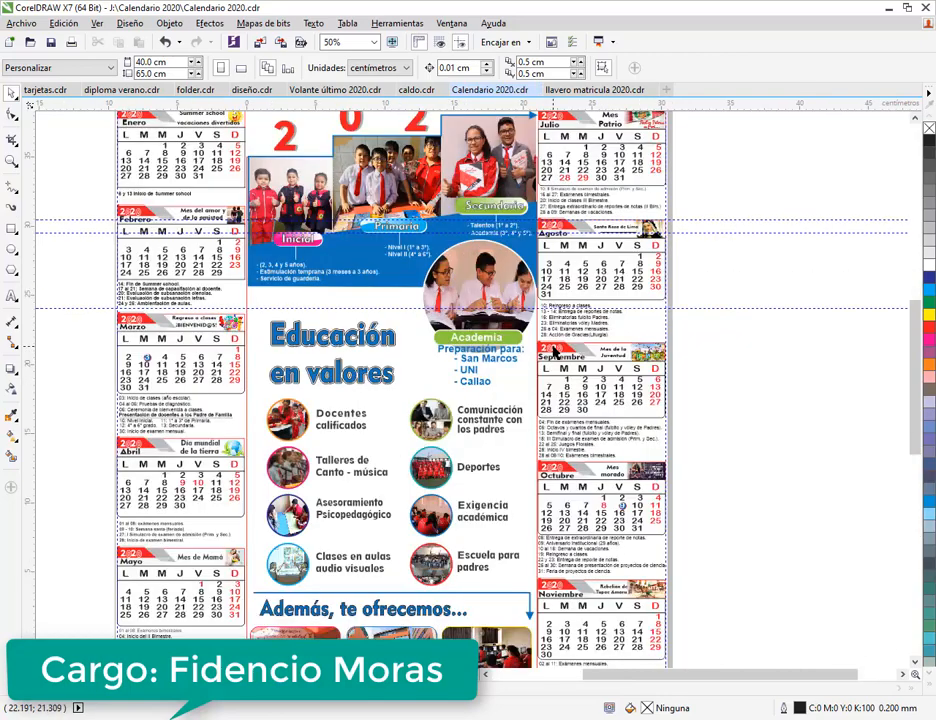
scroll(580, 222, down, 2)
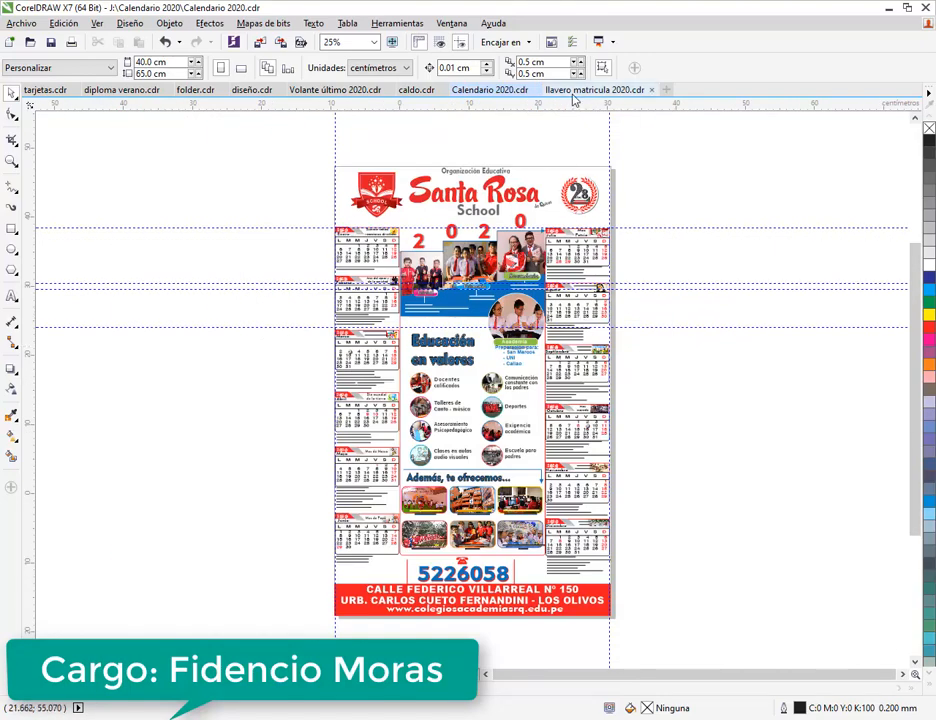
click(594, 90)
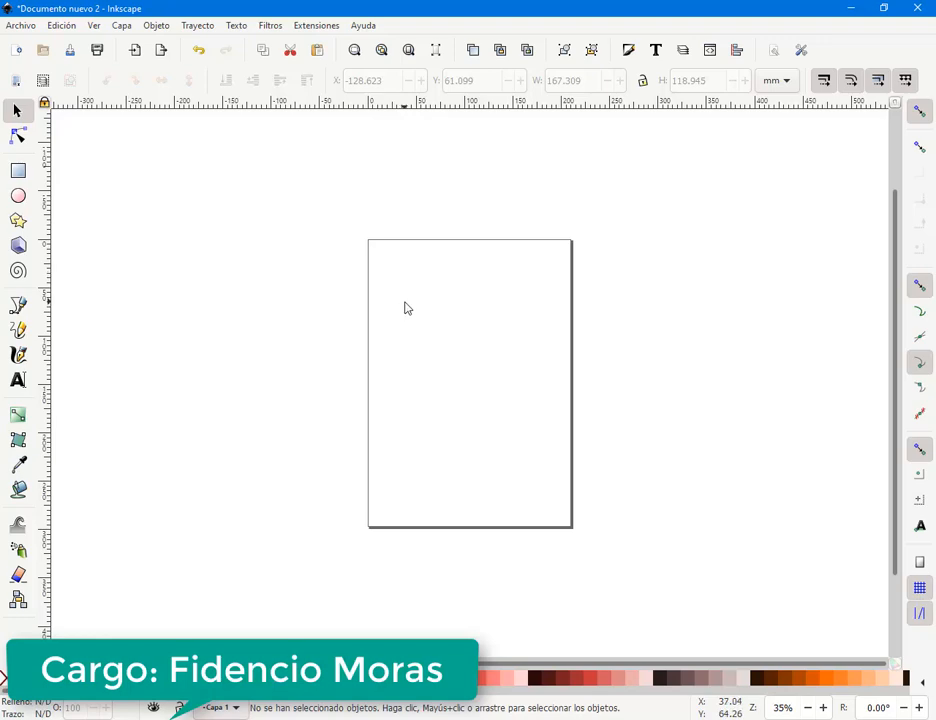
- Pan and zoom around the empty portrait page of Documento nuevo 2
drag(412, 299, 390, 278)
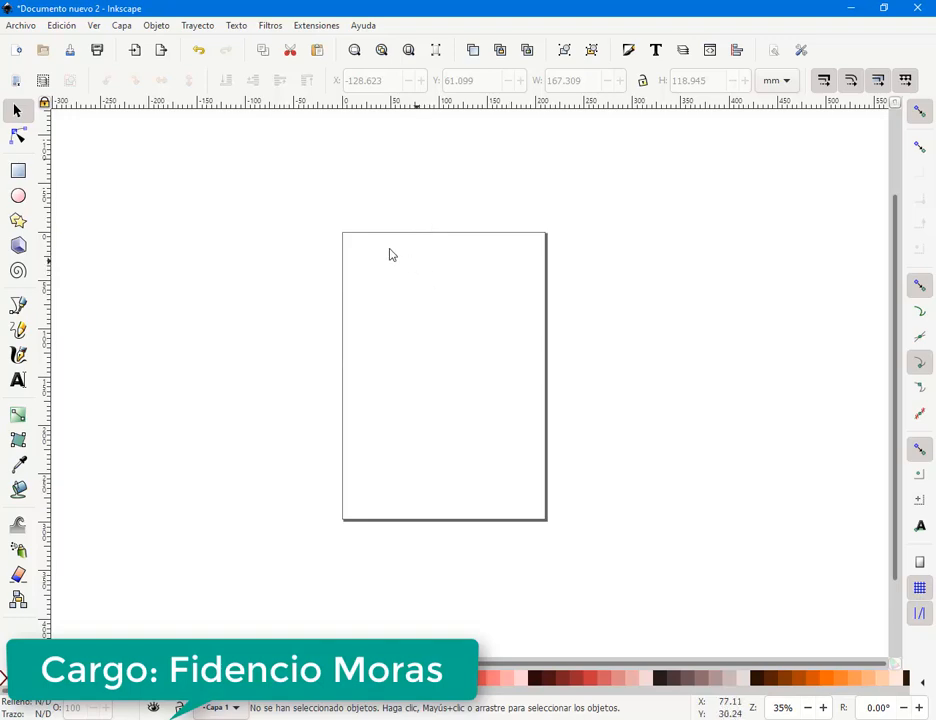
ctrl+scroll(302, 267, up, 1)
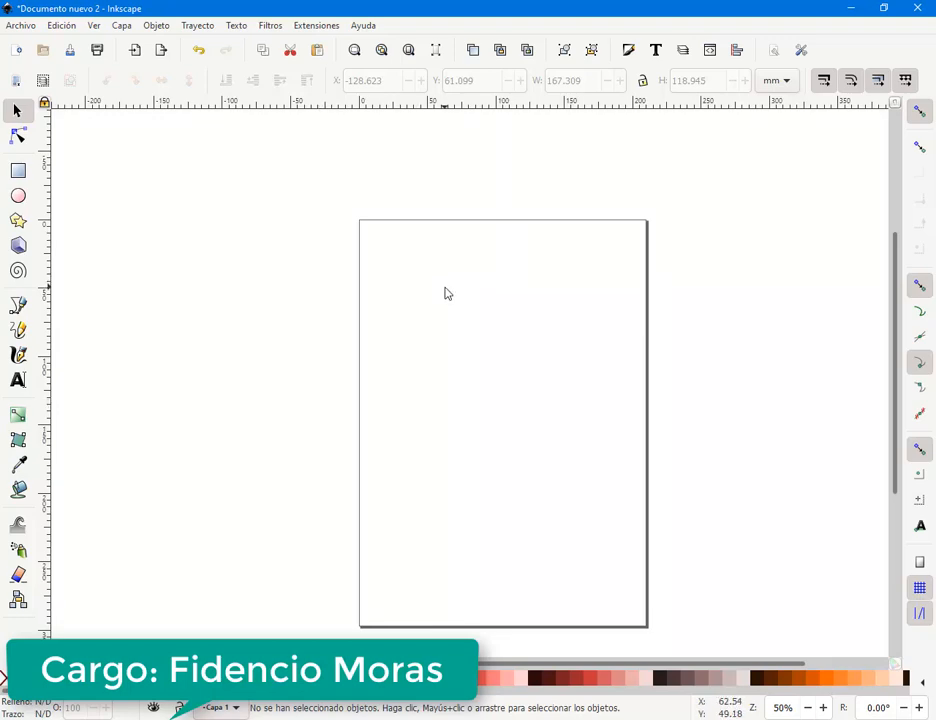
scroll(384, 274, right, 2)
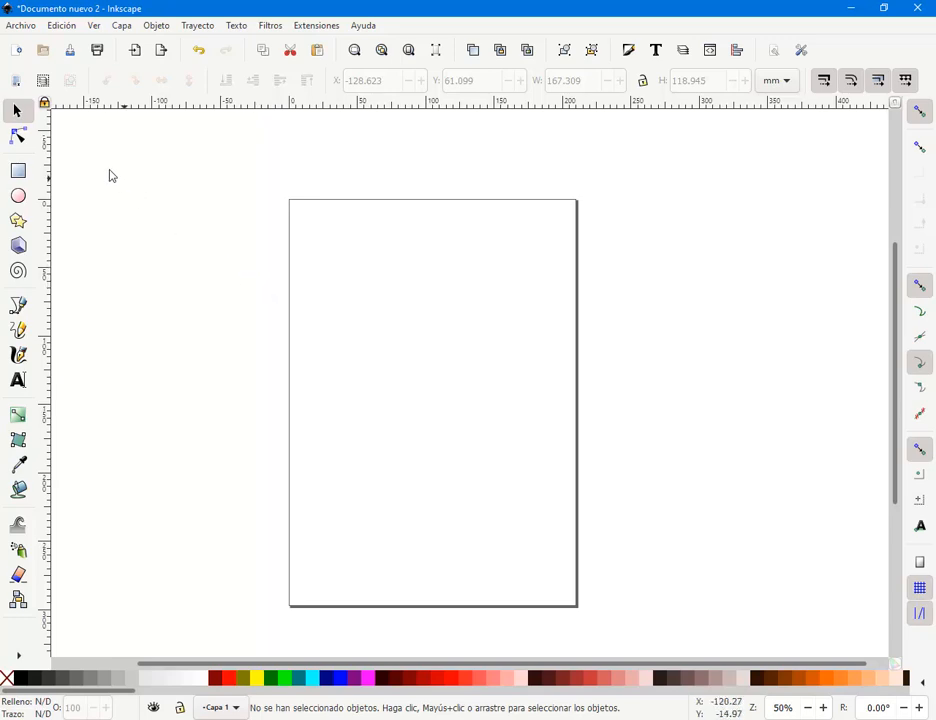
drag(393, 307, 382, 278)
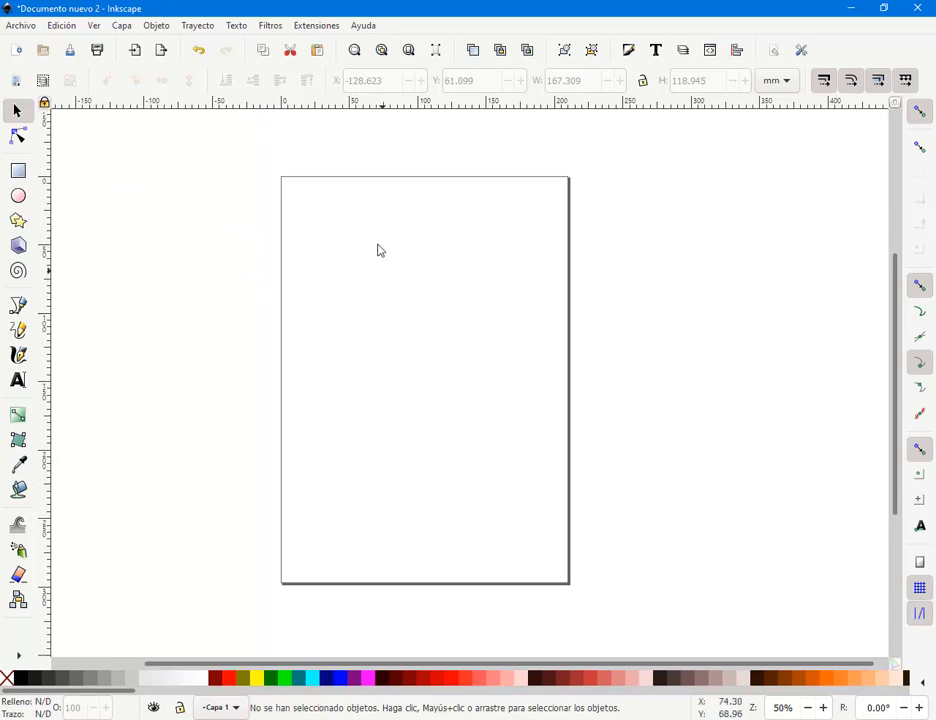
drag(273, 153, 390, 440)
drag(284, 187, 562, 474)
drag(203, 188, 116, 464)
drag(111, 224, 185, 395)
drag(318, 195, 546, 513)
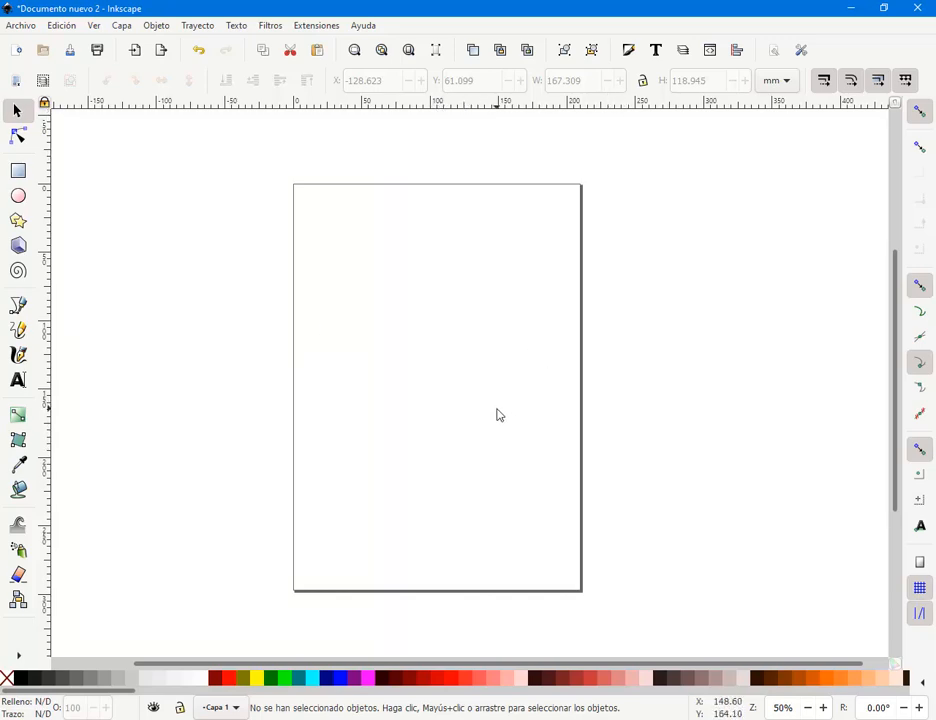
- Type the heading 'Unidades de medida' near the page's top-left
click(18, 380)
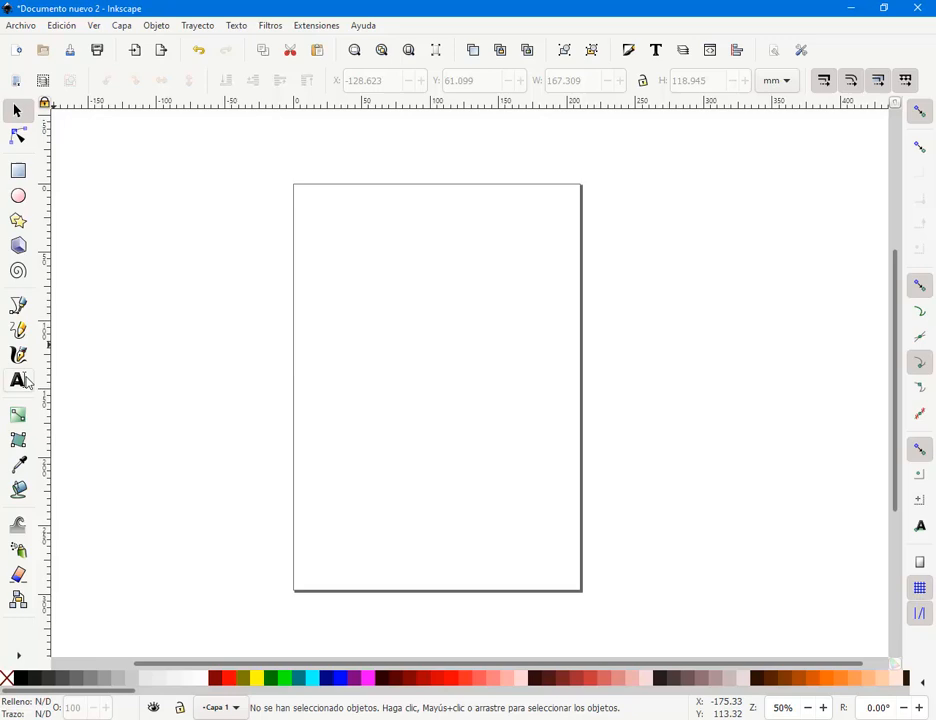
click(356, 241)
text(Unid)
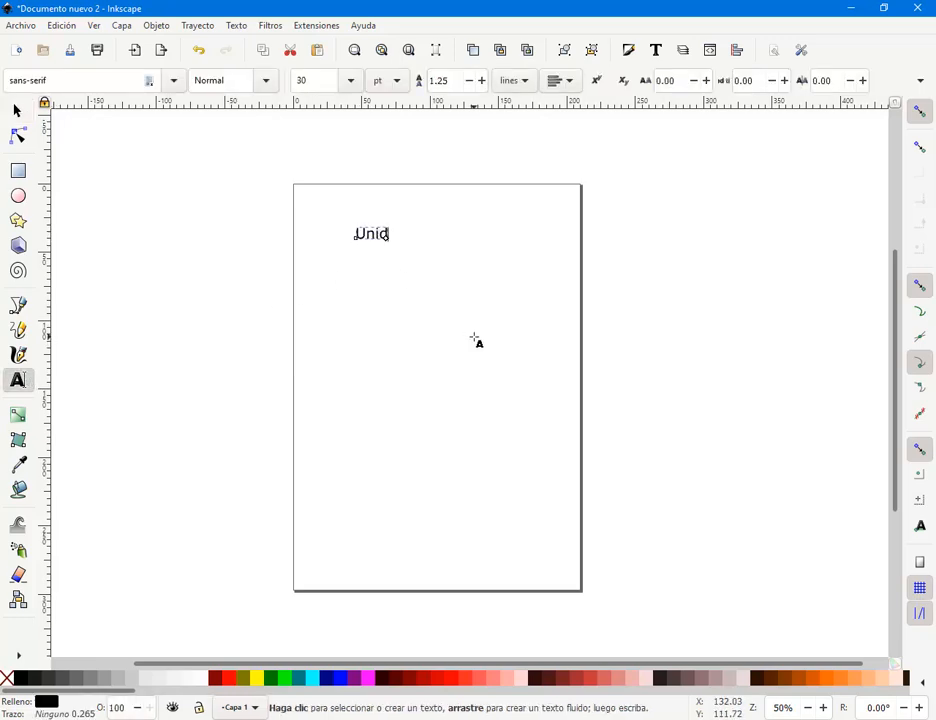
key(BackSpace)
text(o)
text(idades de )
text(m)
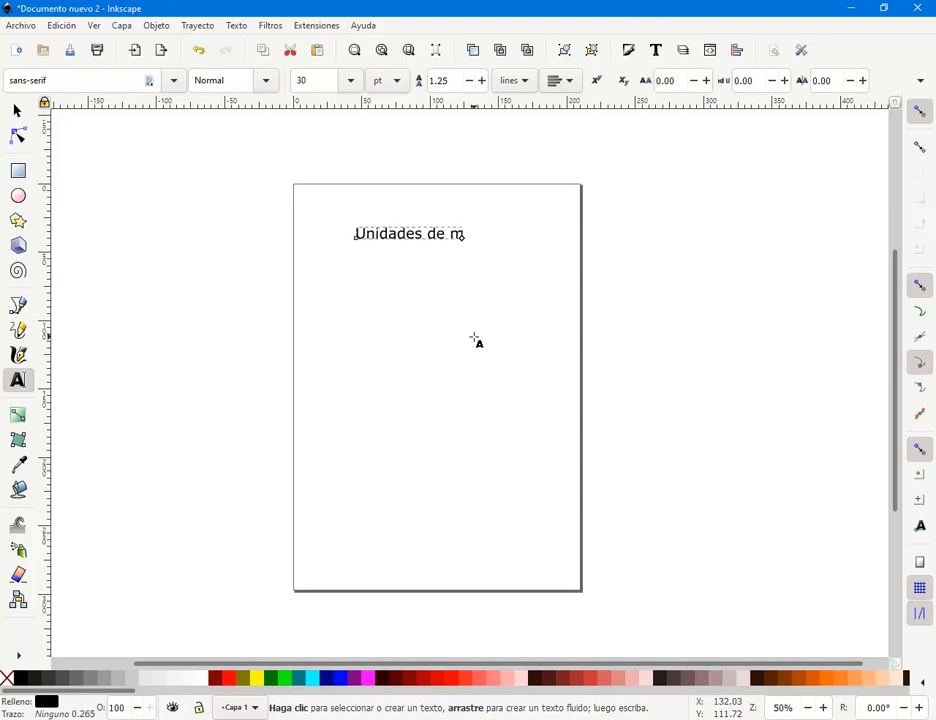
text(edida)
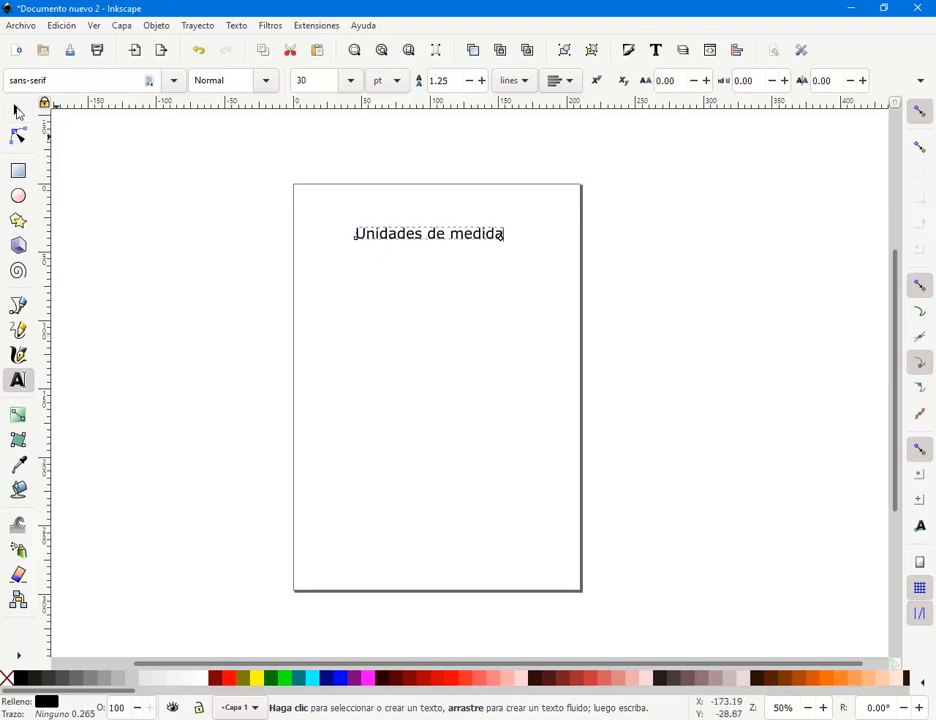
click(17, 110)
- Move the heading up near the page top and duplicate it with Ctrl+D
drag(413, 239, 405, 291)
key(ctrl+d)
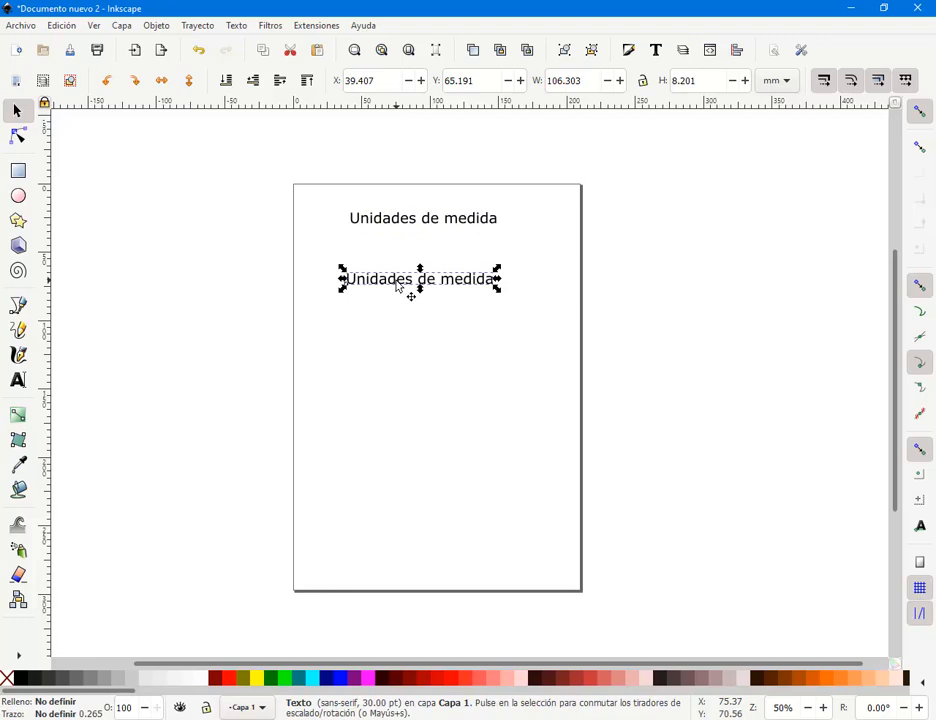
double_click(398, 284)
key(ctrl+a)
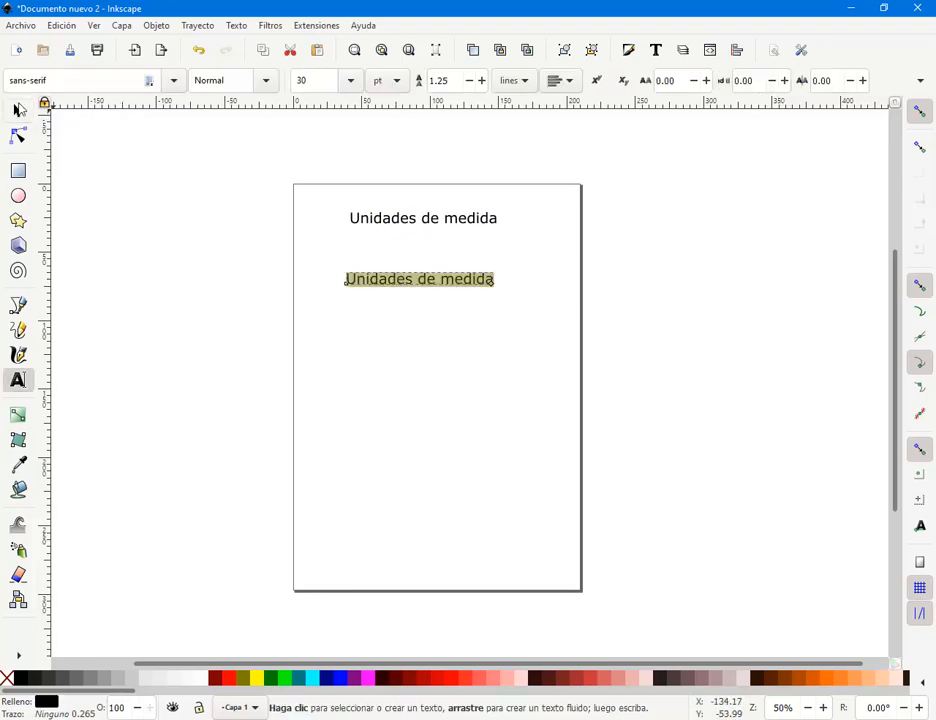
click(17, 110)
click(743, 195)
click(782, 80)
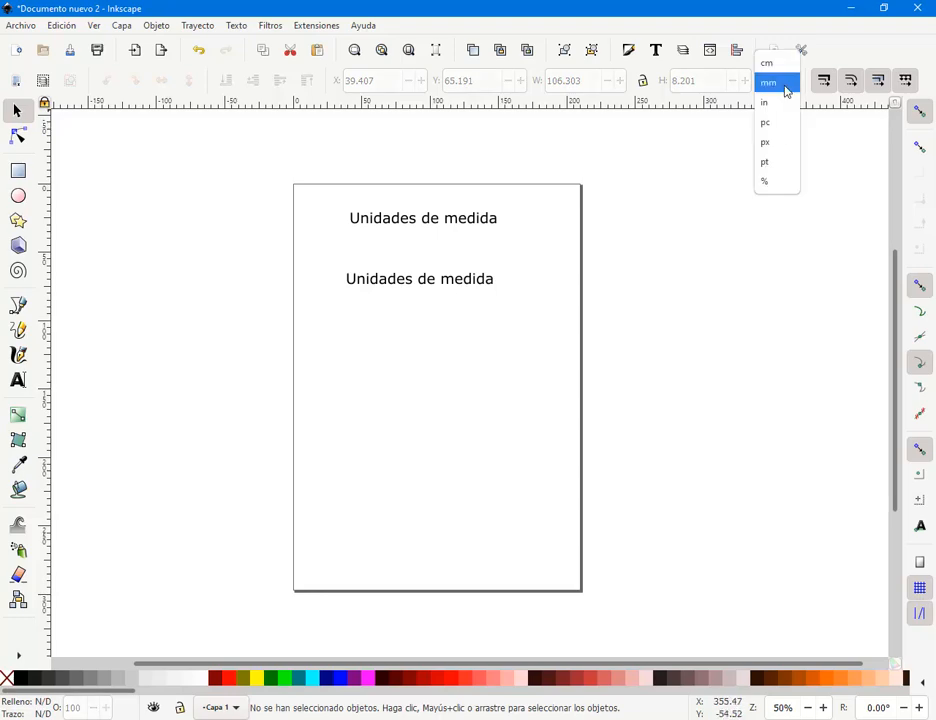
key(Escape)
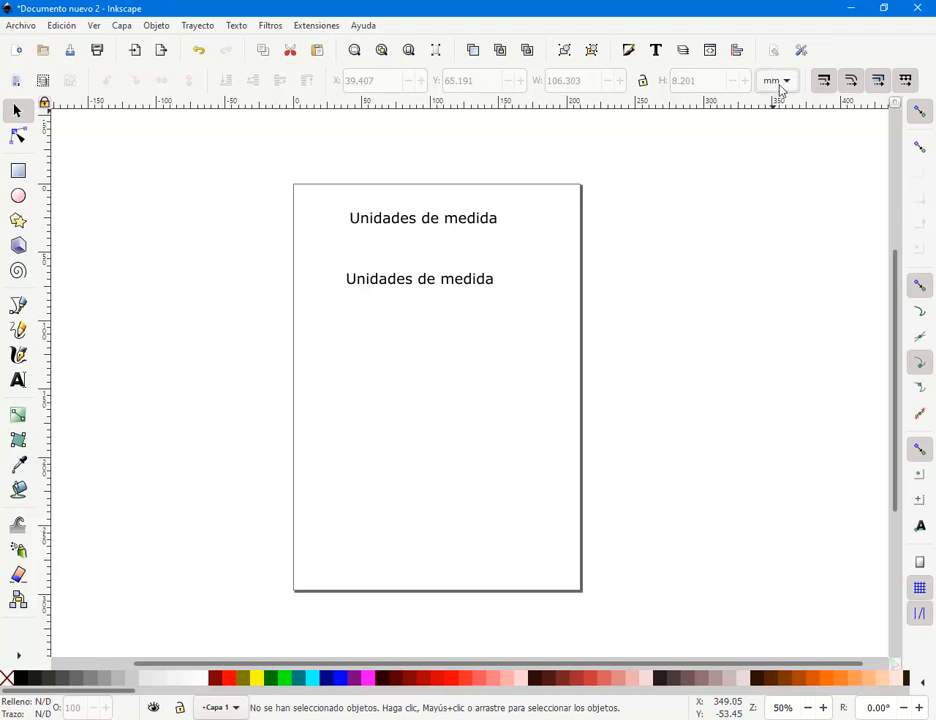
- Drop down the toolbar units list showing cm, mm, in, pc, px, pt and %
click(788, 86)
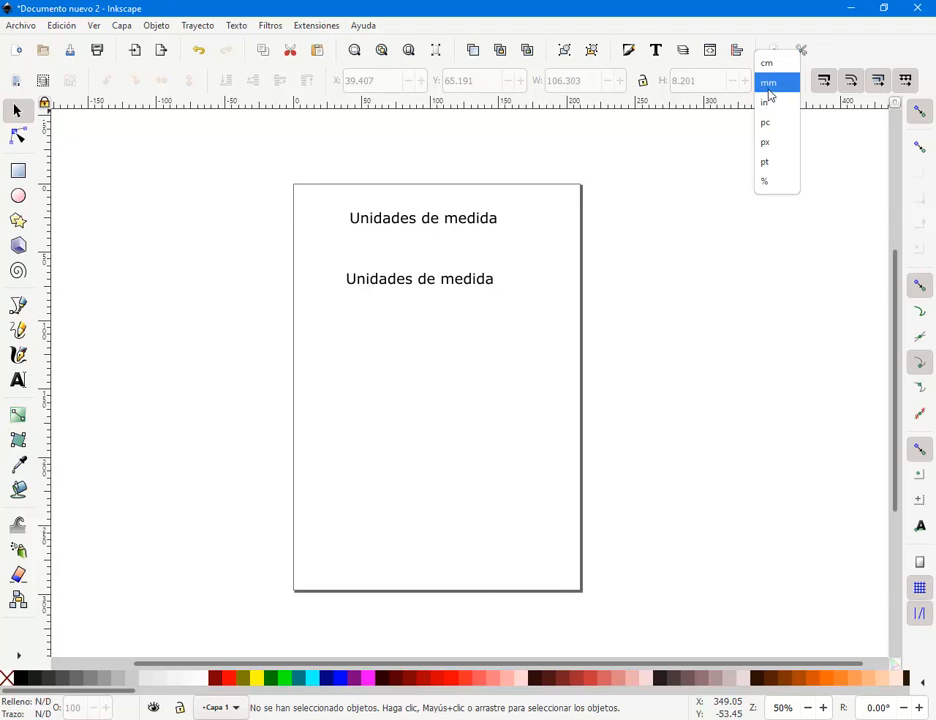
- Replace the copied heading's text with '10 mm = 1 cm'
click(395, 368)
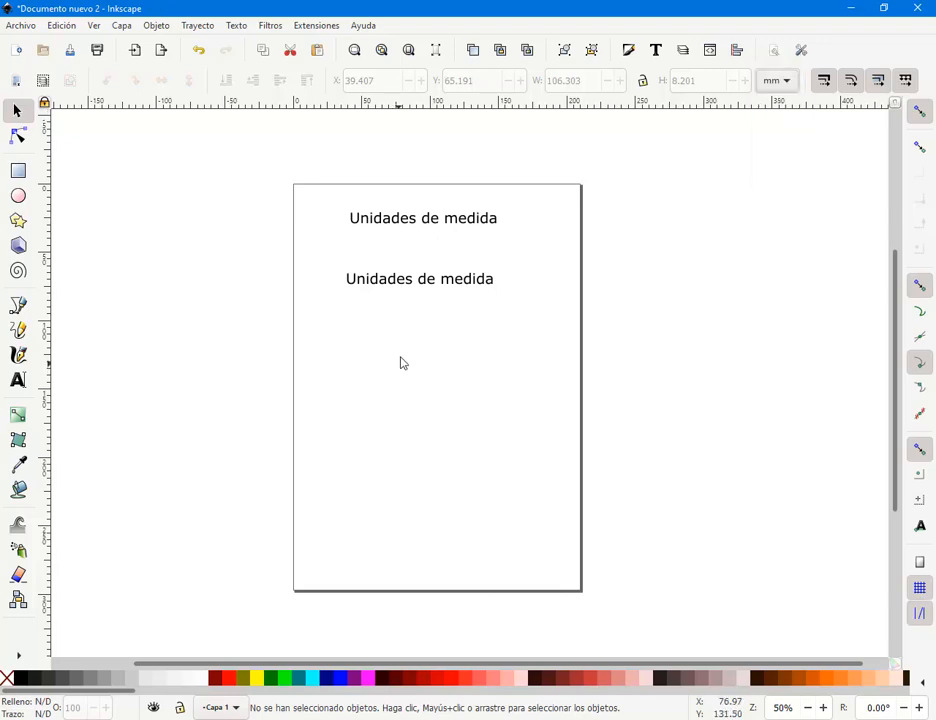
double_click(400, 288)
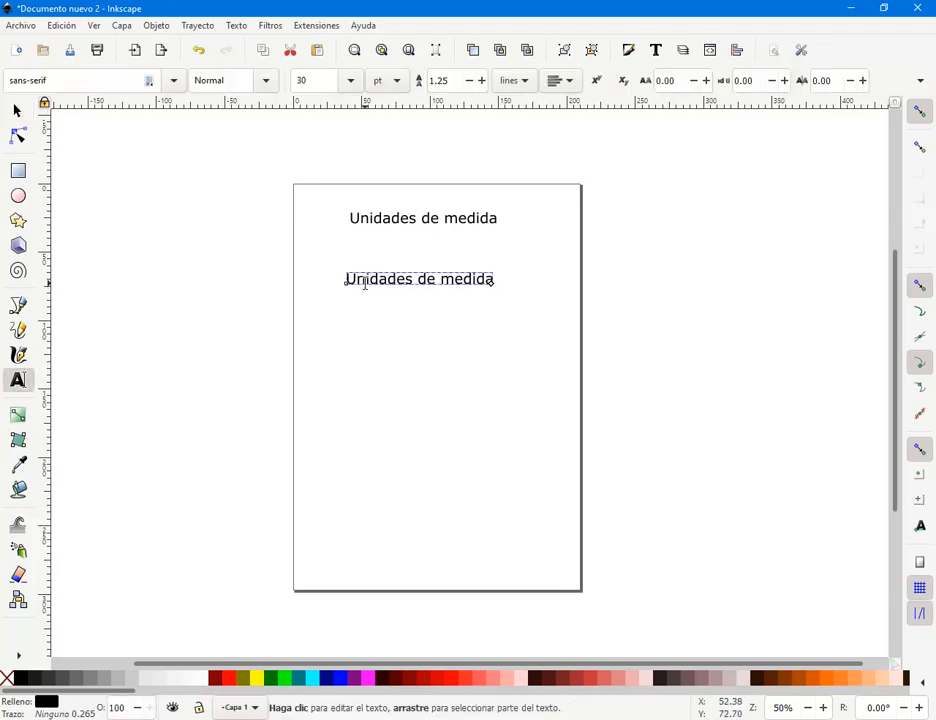
double_click(365, 281)
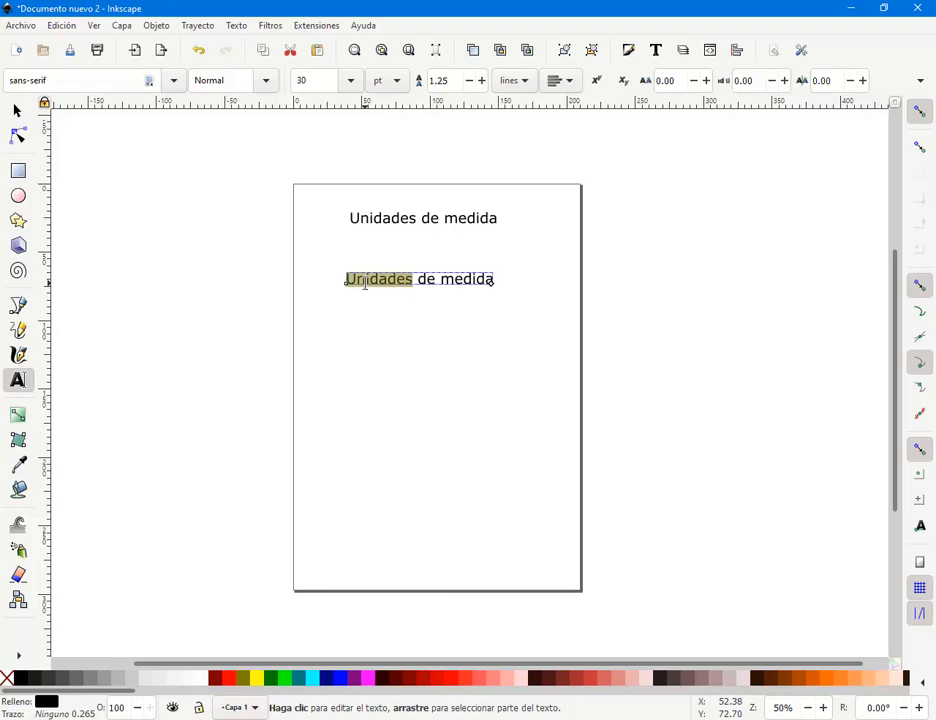
text(10)
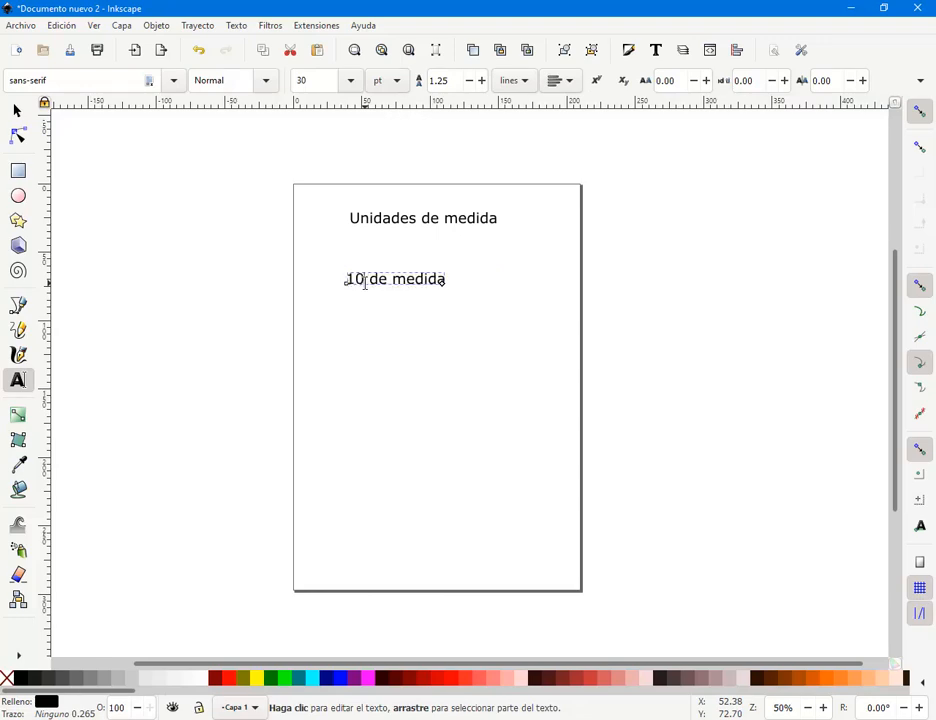
text( mm)
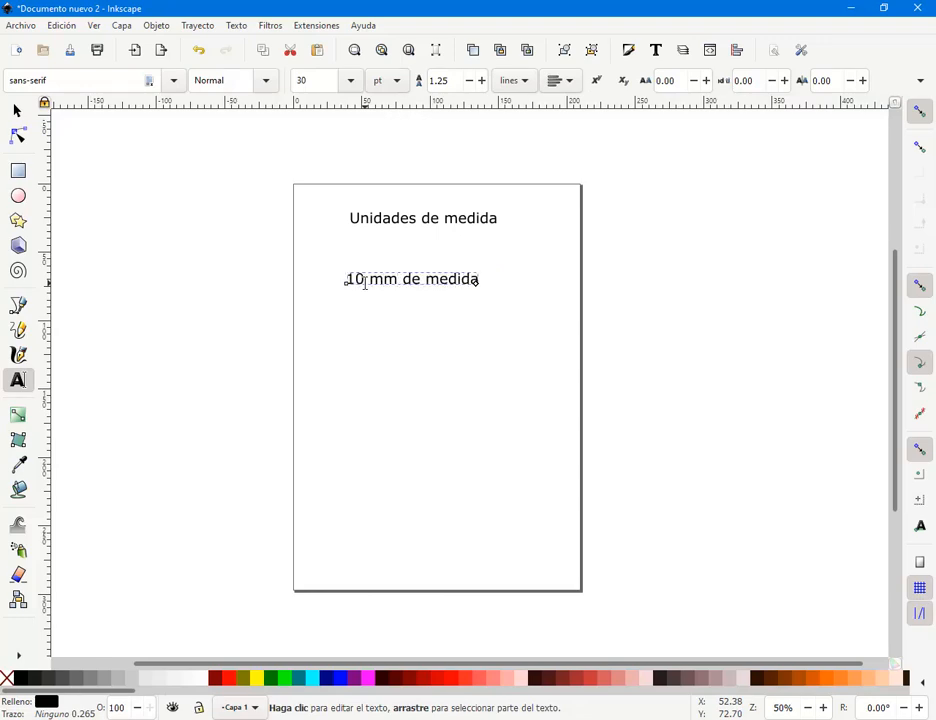
text( = 1 )
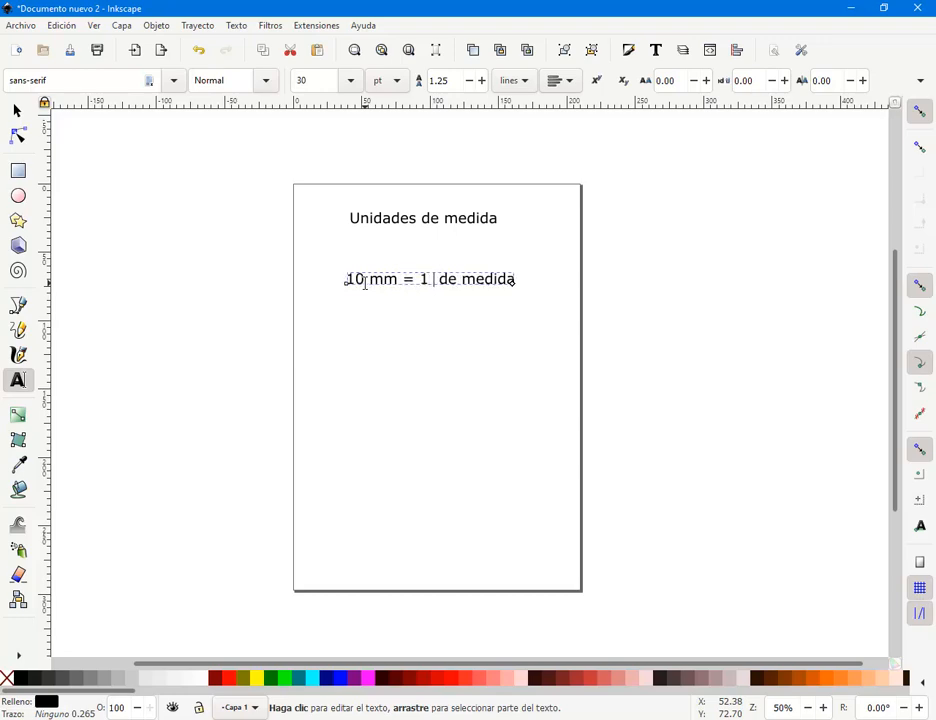
text(cm)
key(Delete)
key(Delete)
key(Delete)
key(Delete)
key(Delete)
key(Delete)
key(Delete)
key(Delete)
key(Delete)
key(Delete)
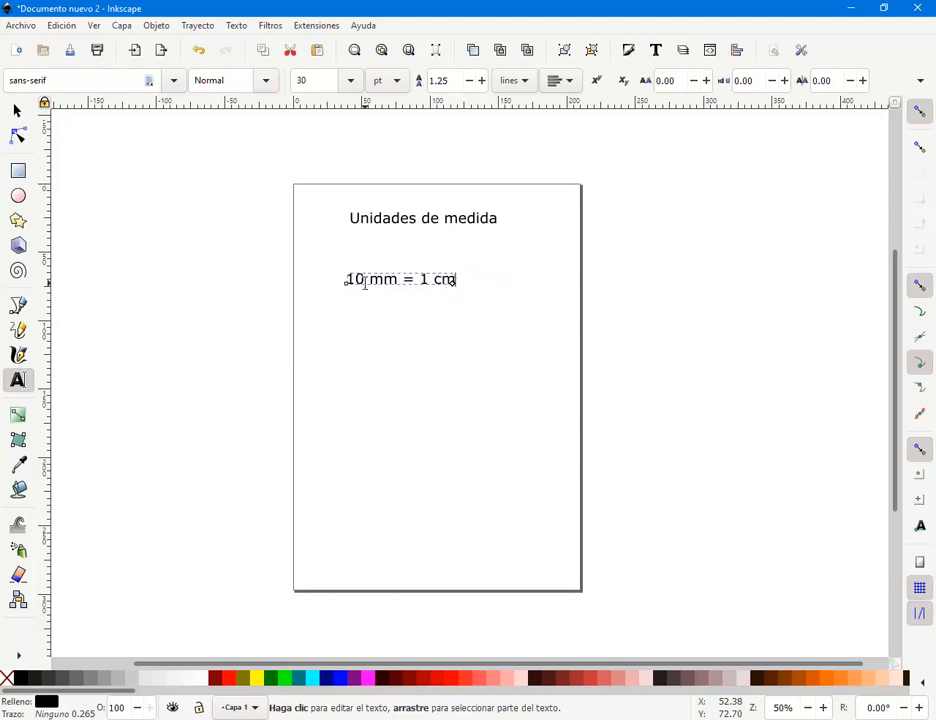
click(17, 111)
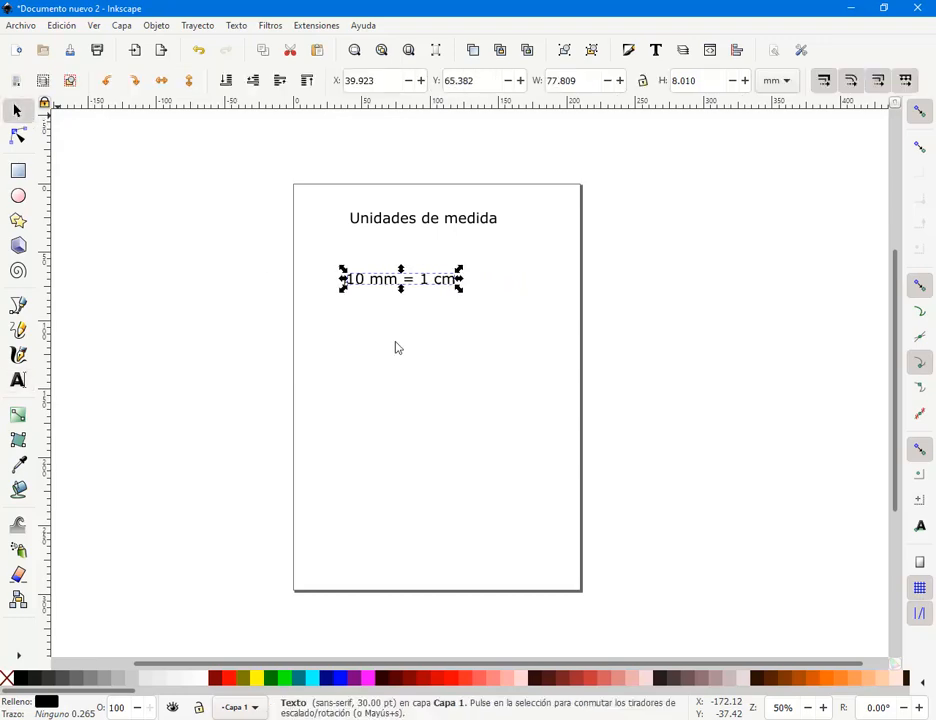
key(Escape)
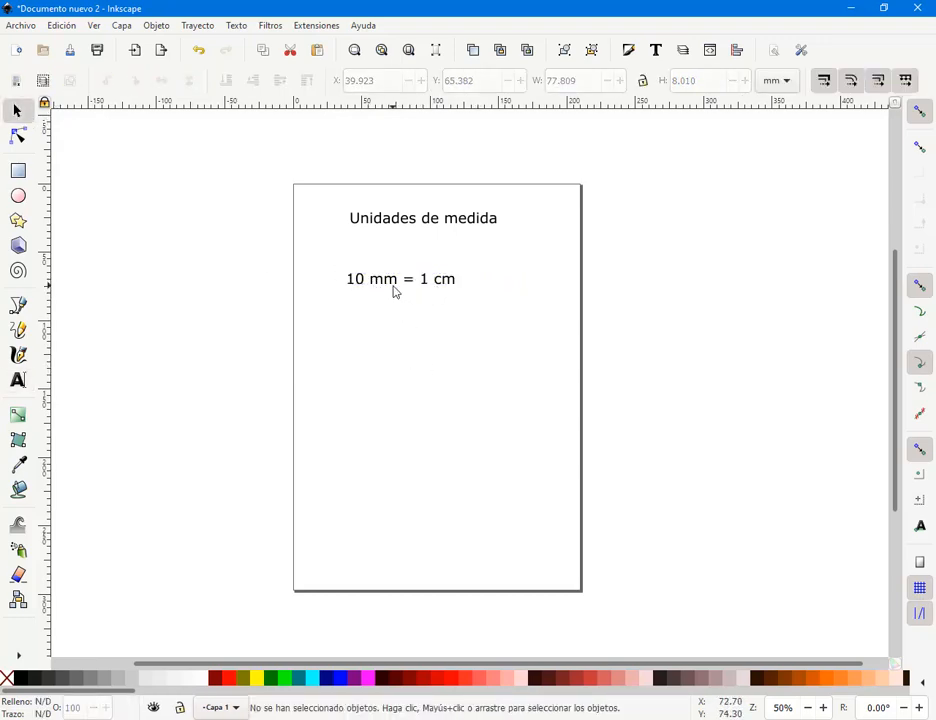
- Duplicate '10 mm = 1 cm' one line lower and edit the copy to read '100 cm = 1 m'
click(402, 294)
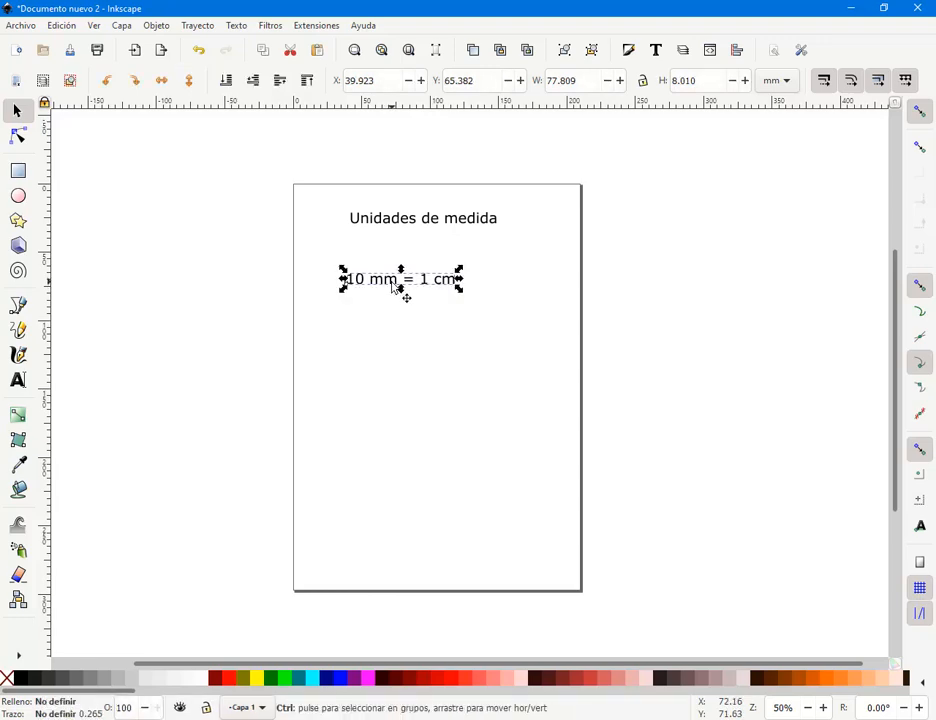
key(ctrl+d)
drag(393, 286, 352, 306)
double_click(391, 310)
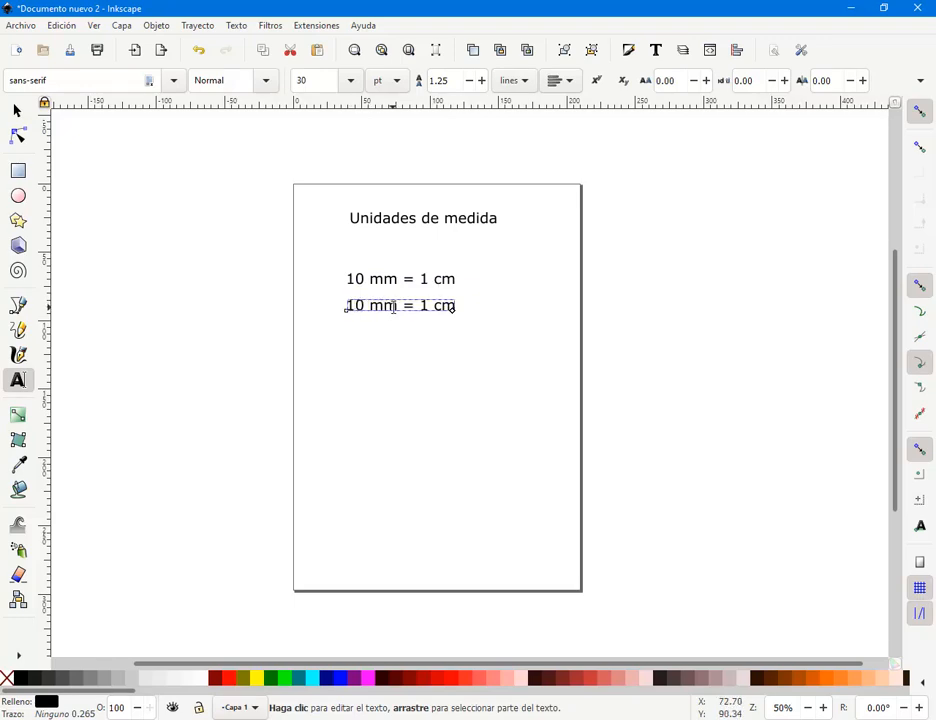
drag(398, 305, 345, 305)
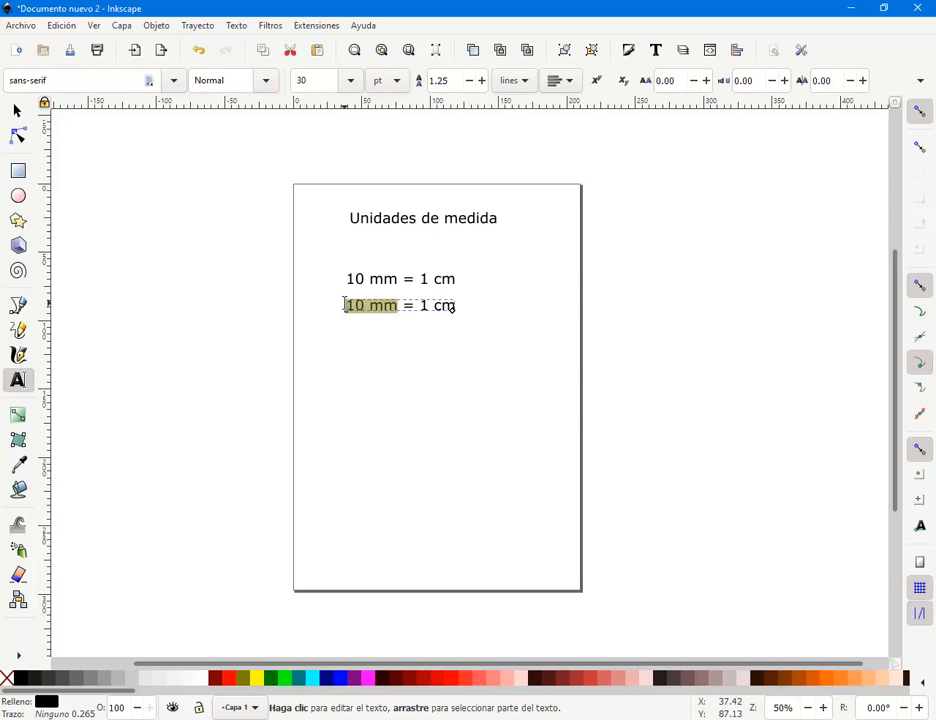
text(10)
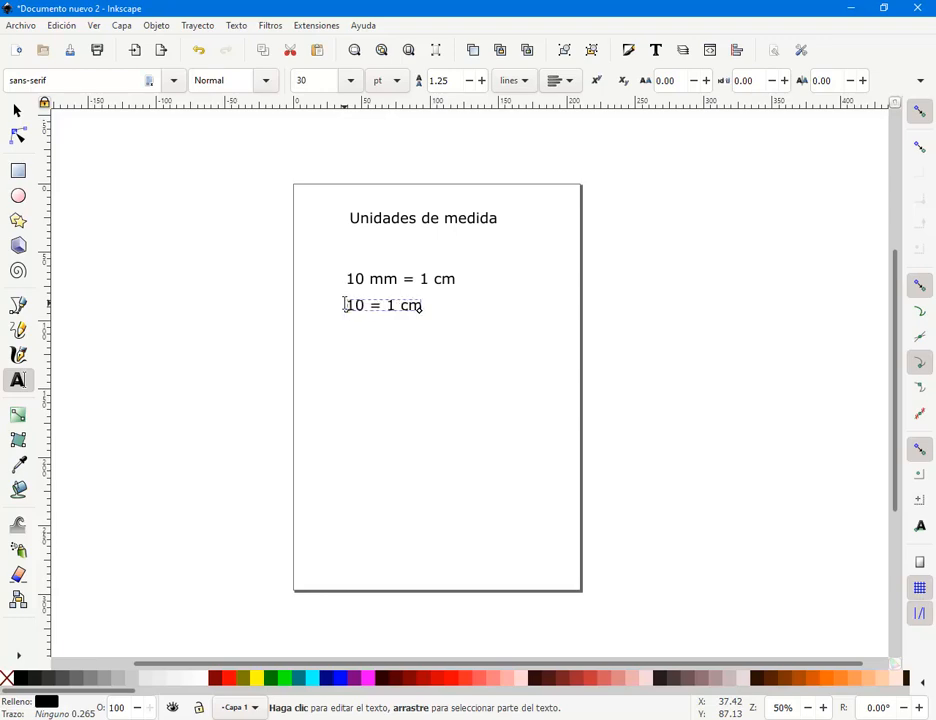
text(0 cm)
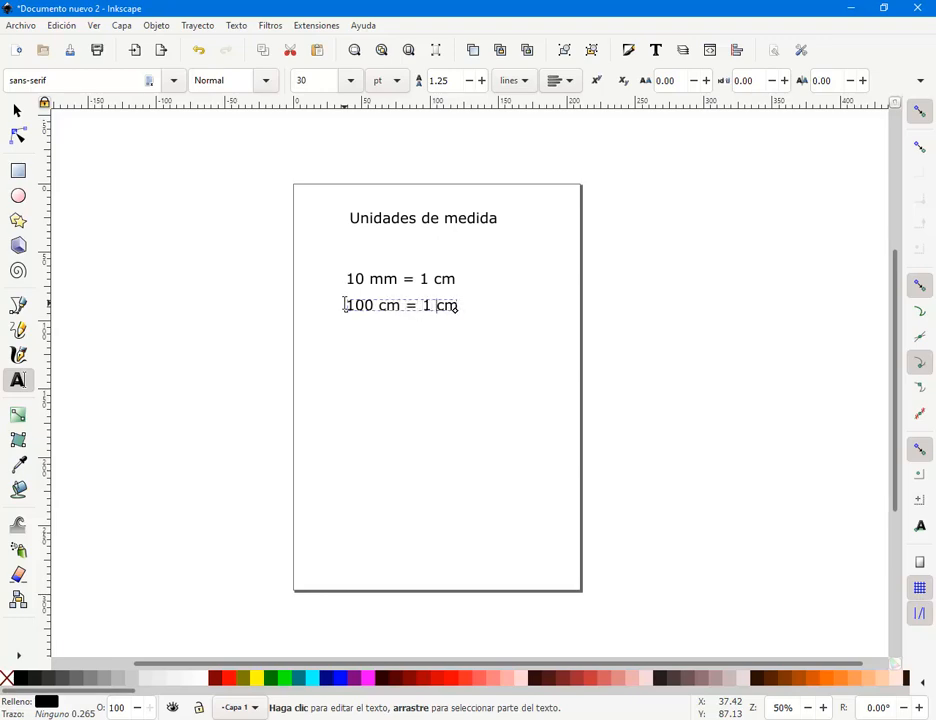
key(BackSpace)
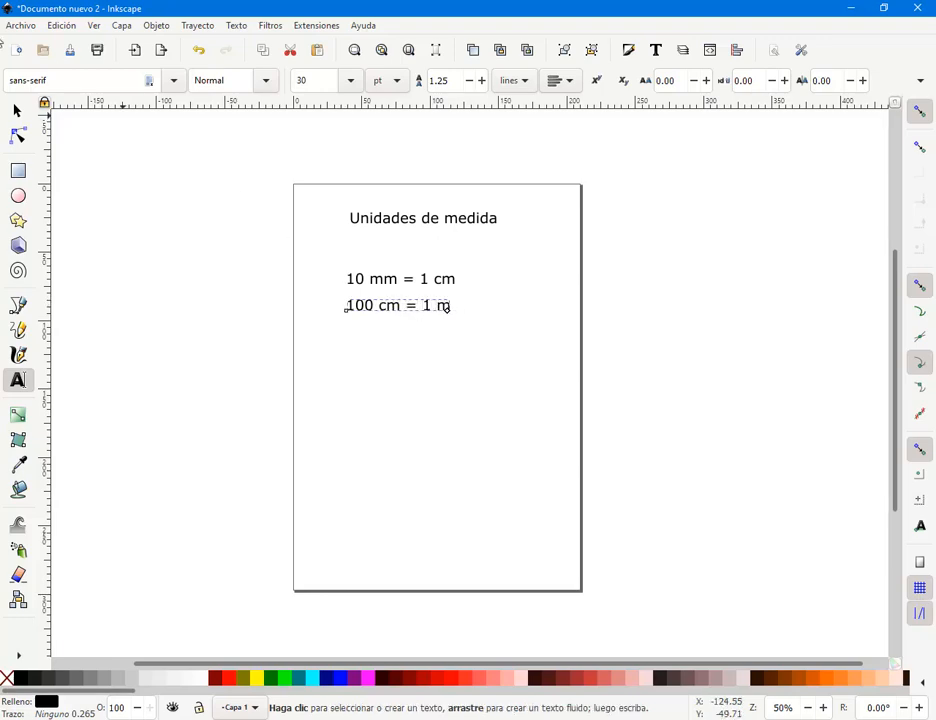
click(17, 110)
click(408, 318)
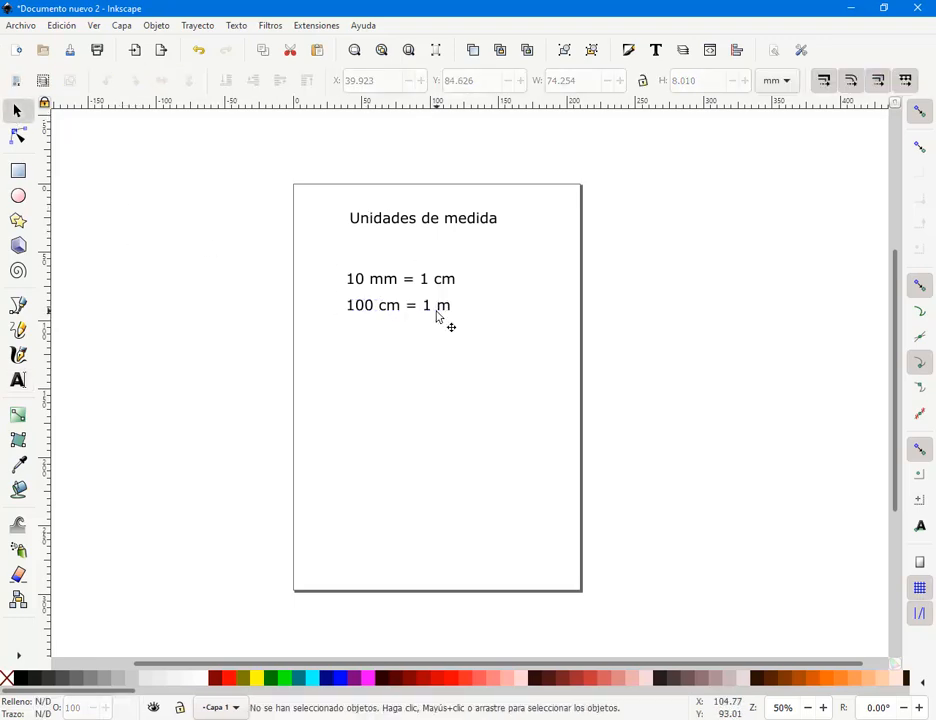
mouse_move(335, 258)
mouse_down()
mouse_move(392, 292)
mouse_move(370, 257)
mouse_move(343, 263)
mouse_up()
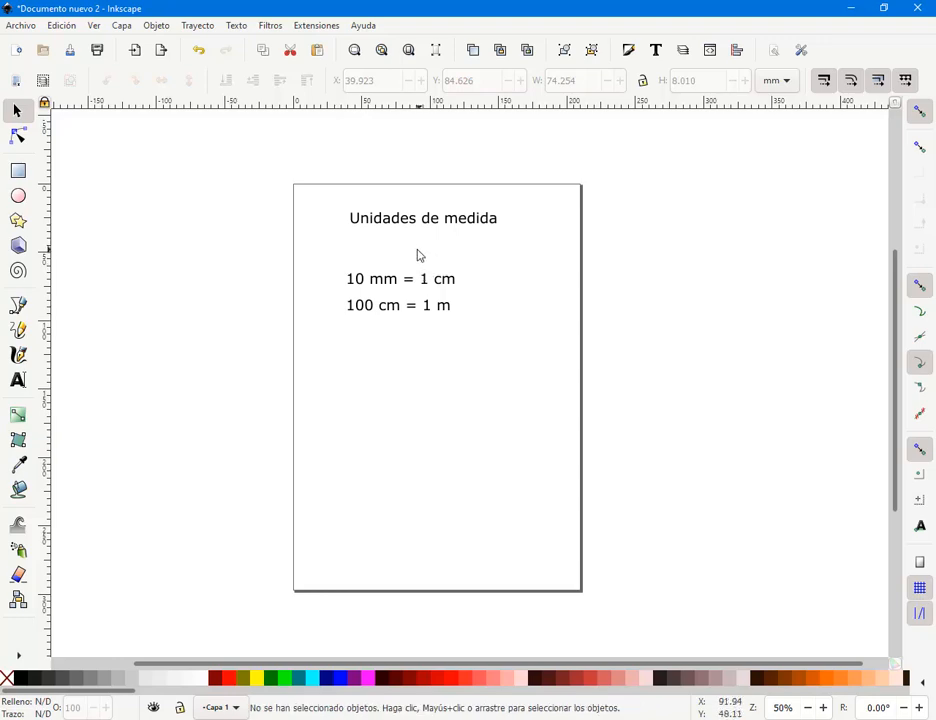
drag(416, 256, 440, 252)
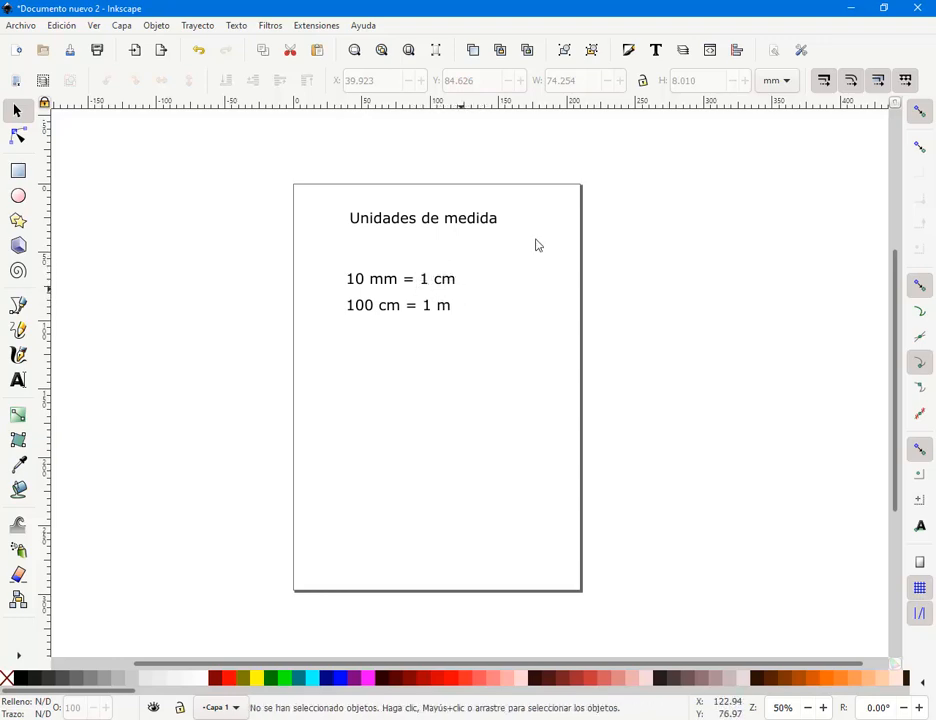
- Switch toolbar units to cm and draw a wide dark red rectangle below the conversion lines
click(778, 84)
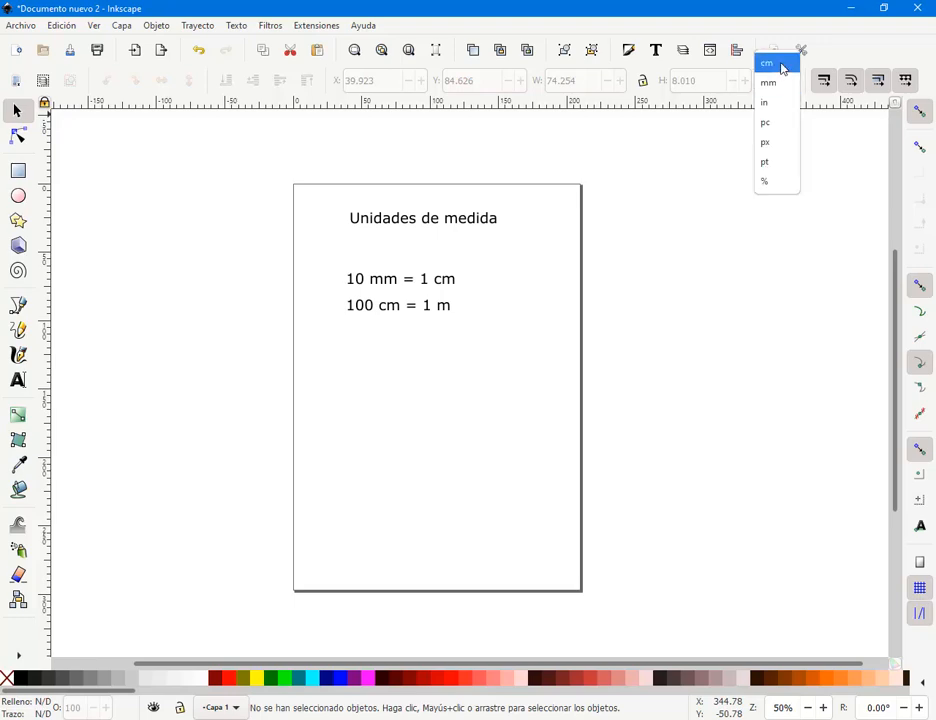
click(775, 63)
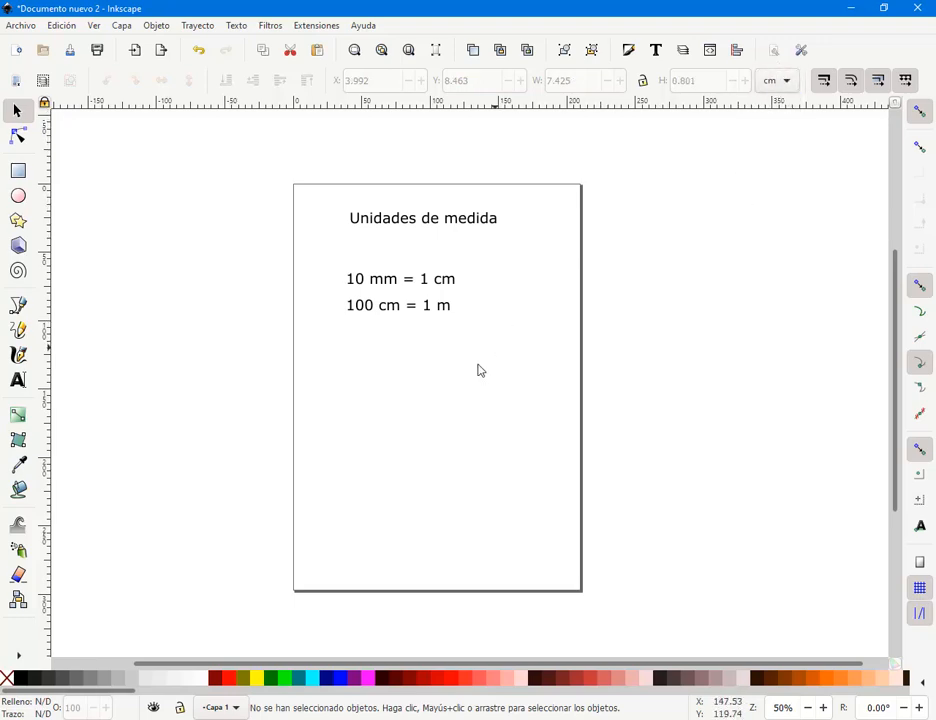
click(20, 175)
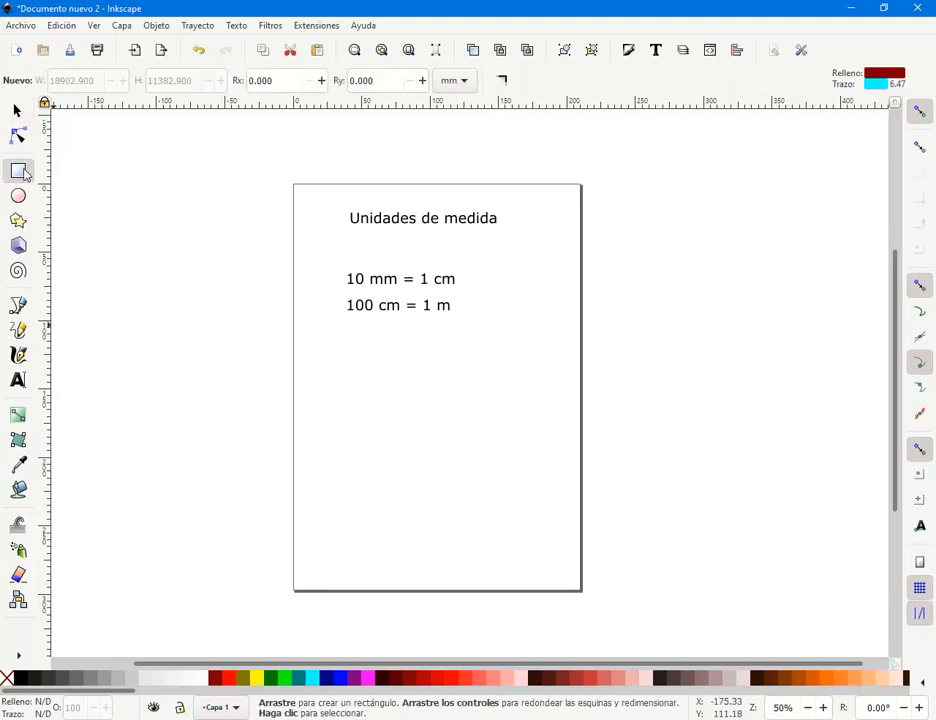
drag(303, 349, 330, 355)
drag(396, 371, 567, 429)
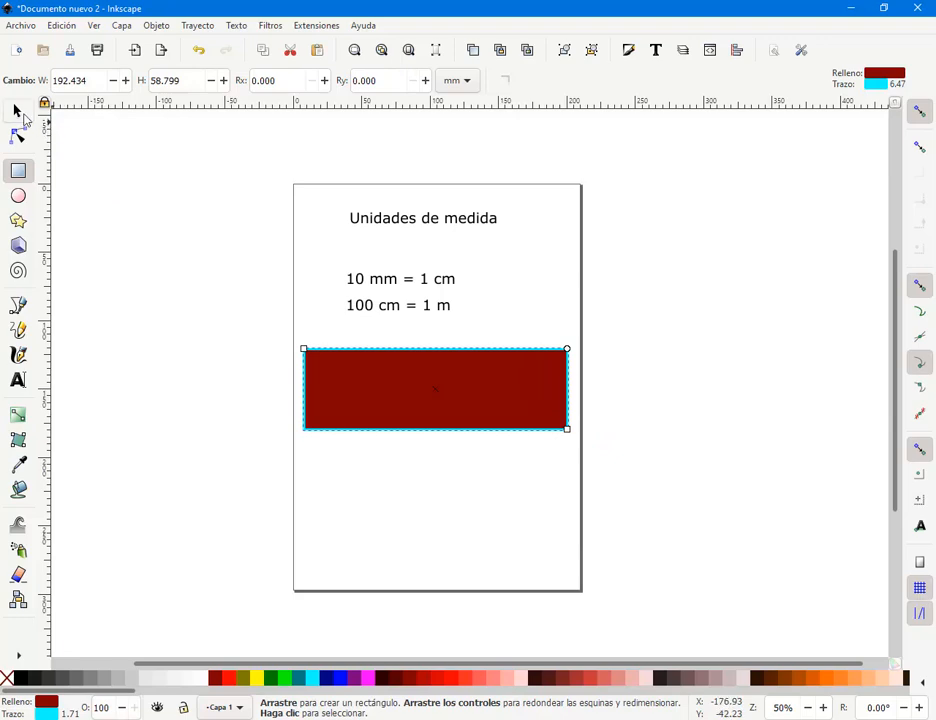
click(17, 110)
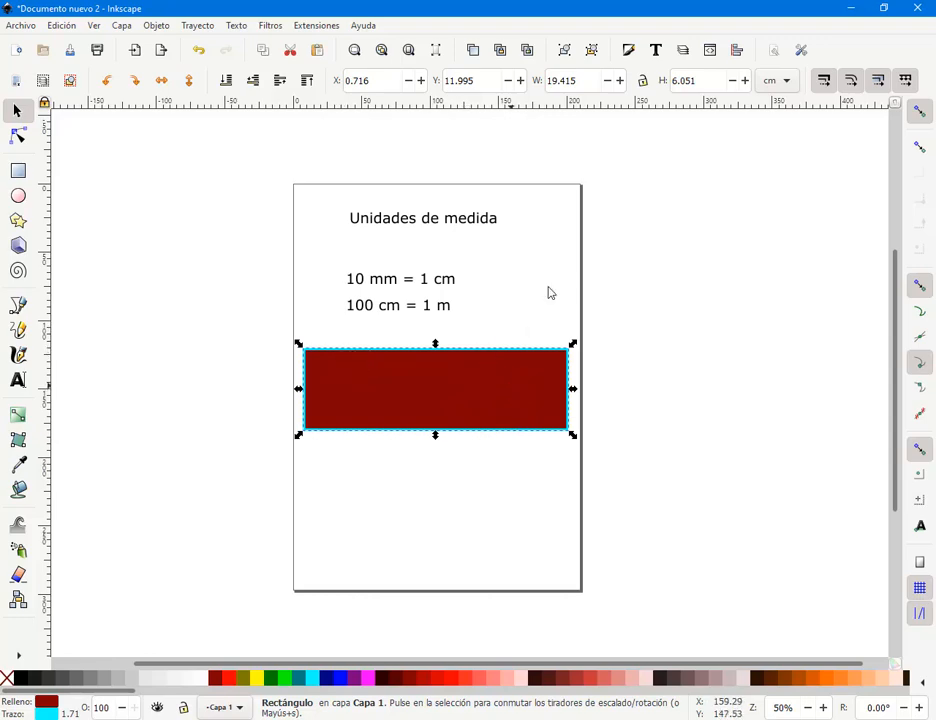
- Enter width 30 and height 10 cm for the rectangle, then drag it lower and left
drag(591, 79, 548, 84)
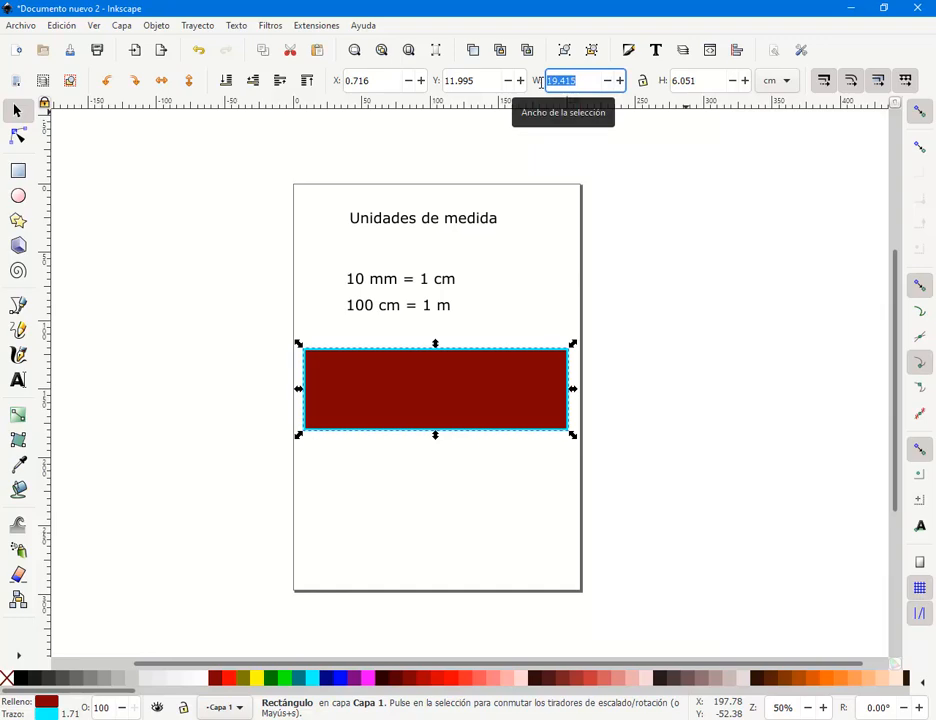
text(30)
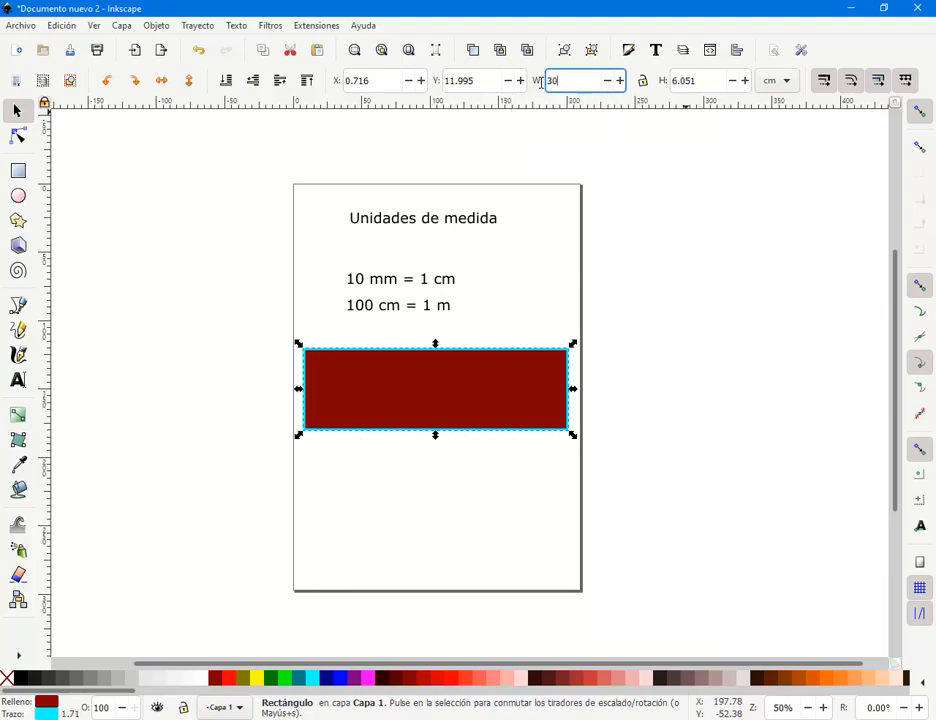
key(Return)
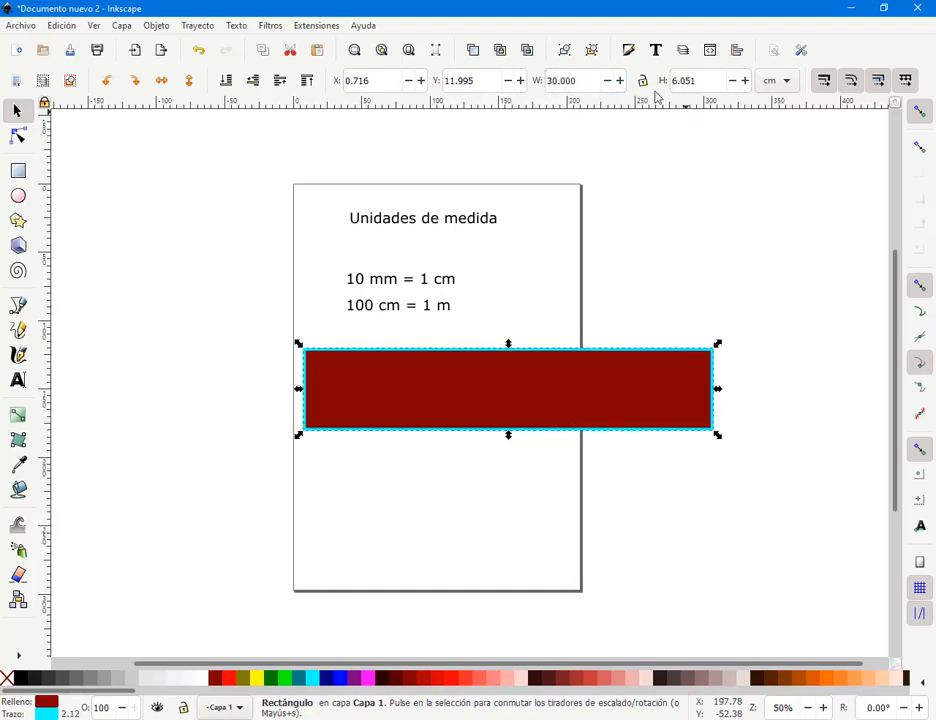
click(688, 80)
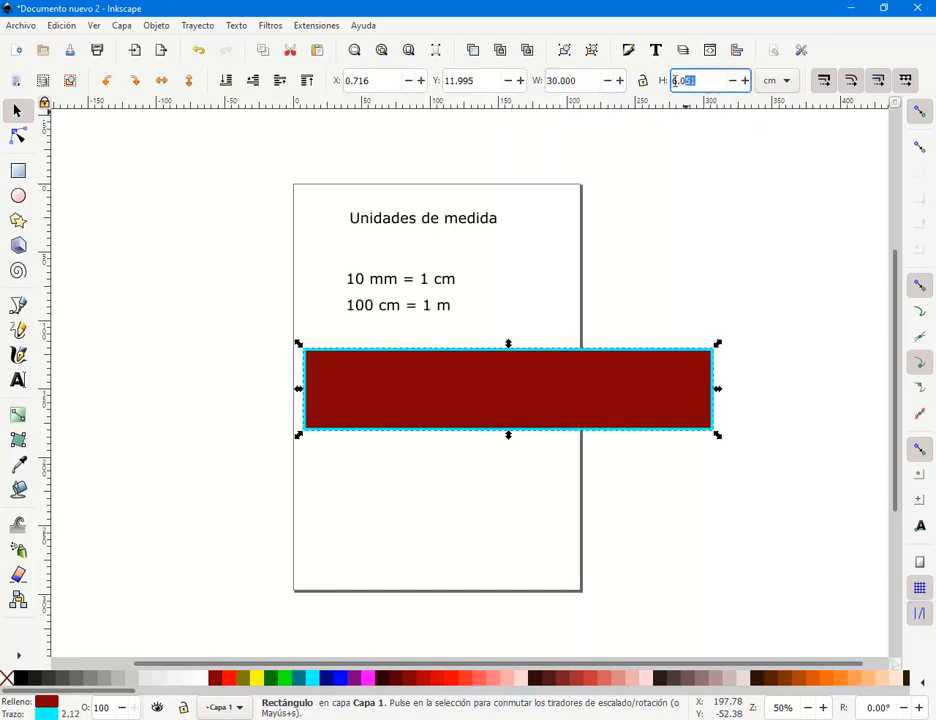
text(10)
key(Return)
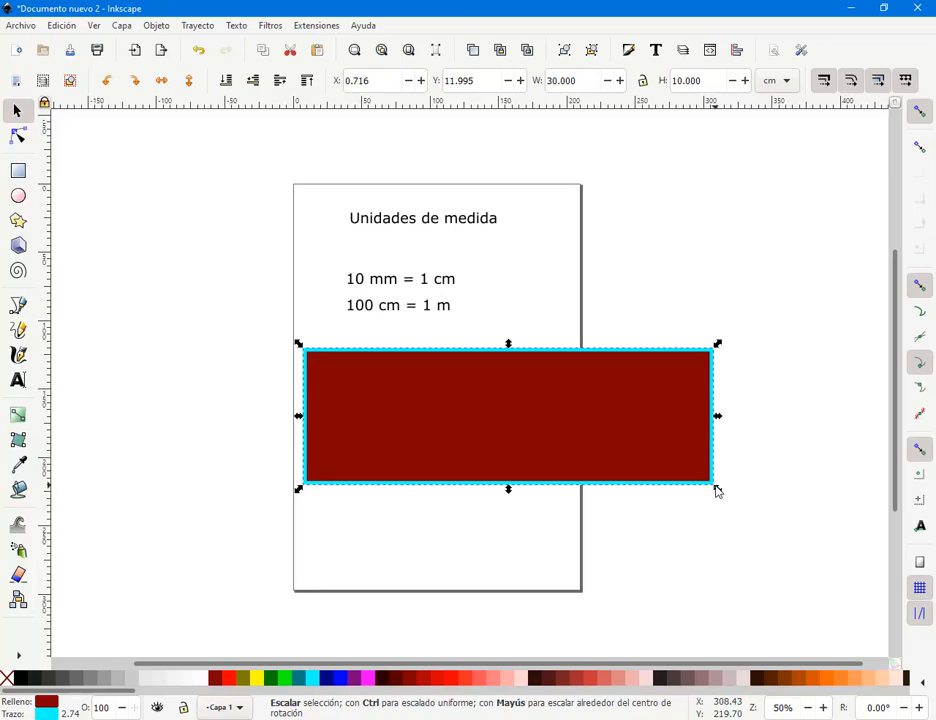
drag(652, 455, 567, 449)
key(ctrl+z)
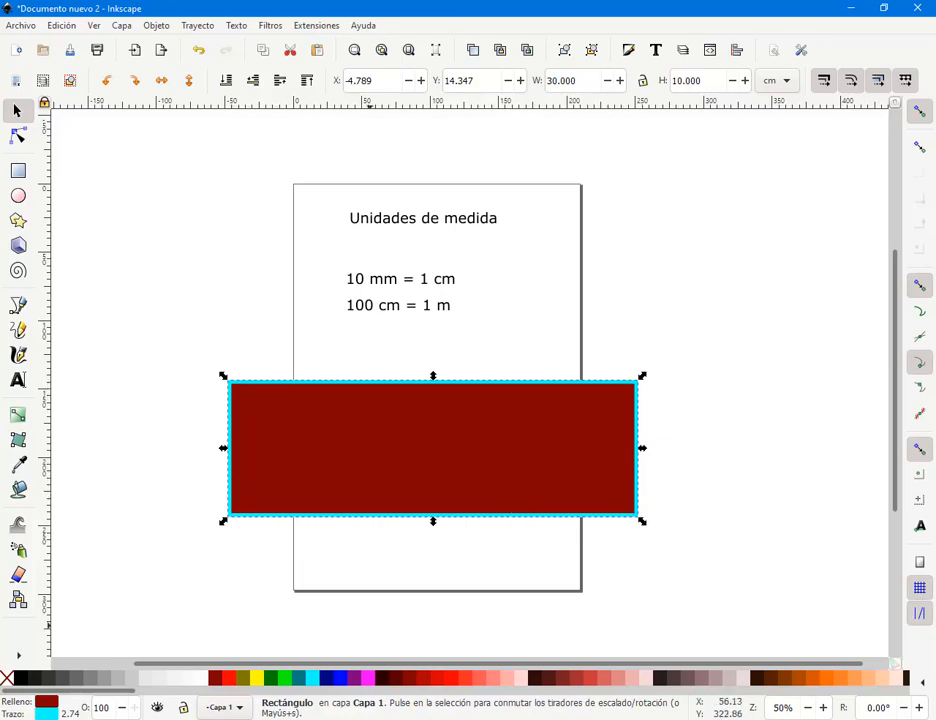
- After glancing at caldo.cdr in CorelDRAW, move the dark red rectangle further left
click(618, 719)
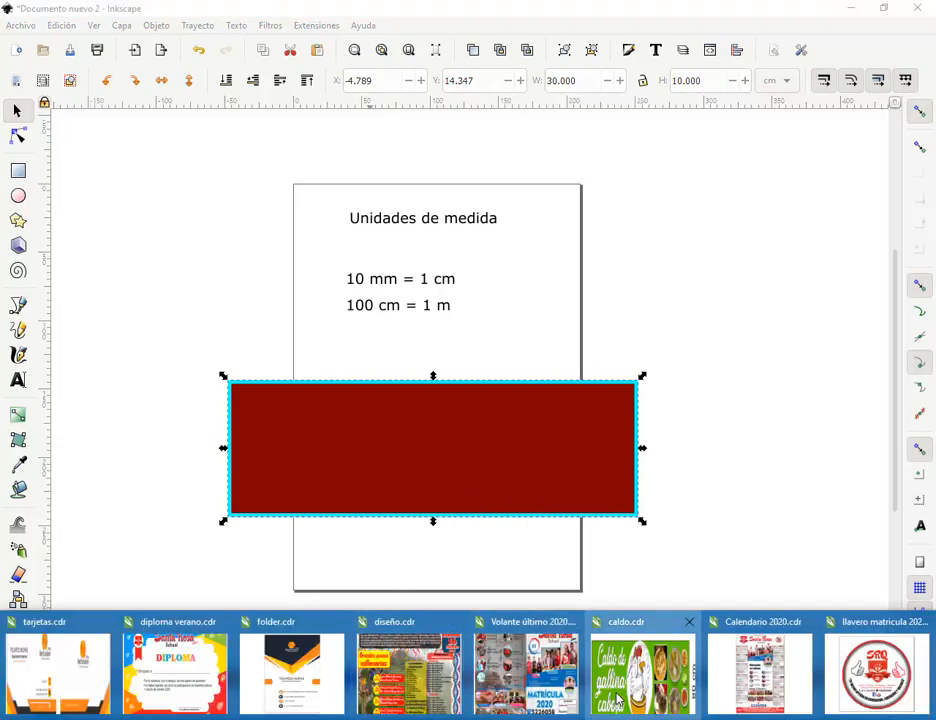
click(618, 700)
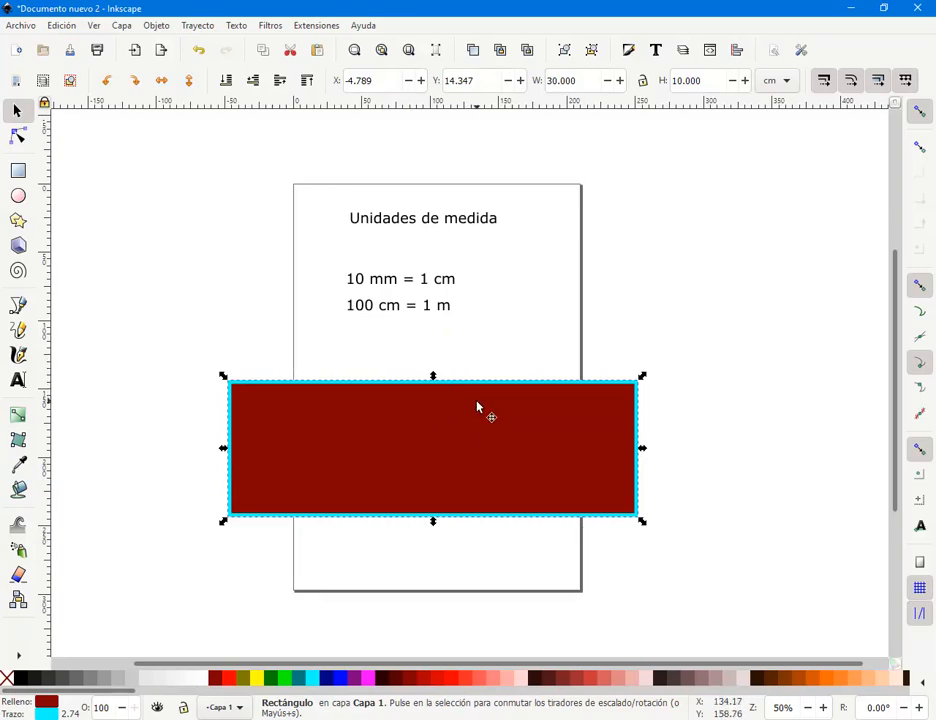
drag(478, 407, 381, 392)
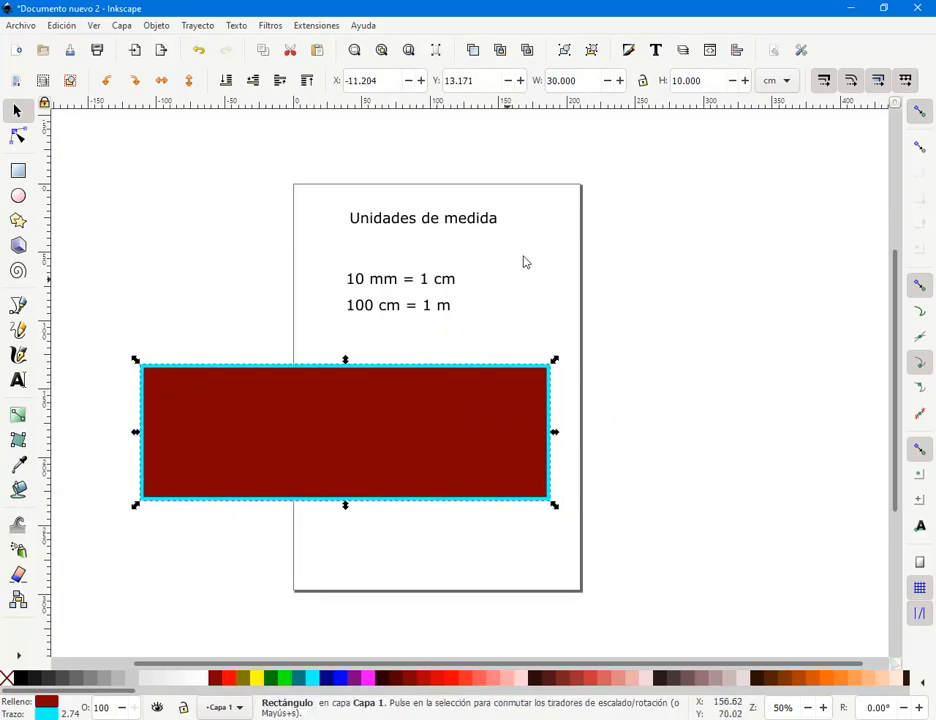
click(481, 406)
click(467, 409)
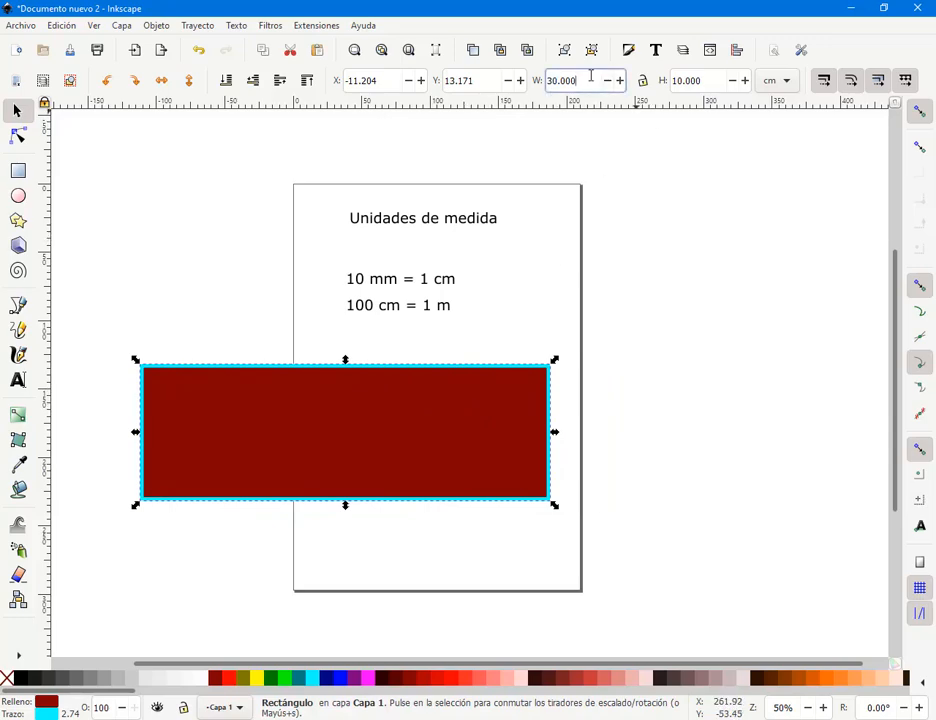
- Set the rectangle's width to 300 cm and remove its cyan outline
drag(591, 77, 560, 80)
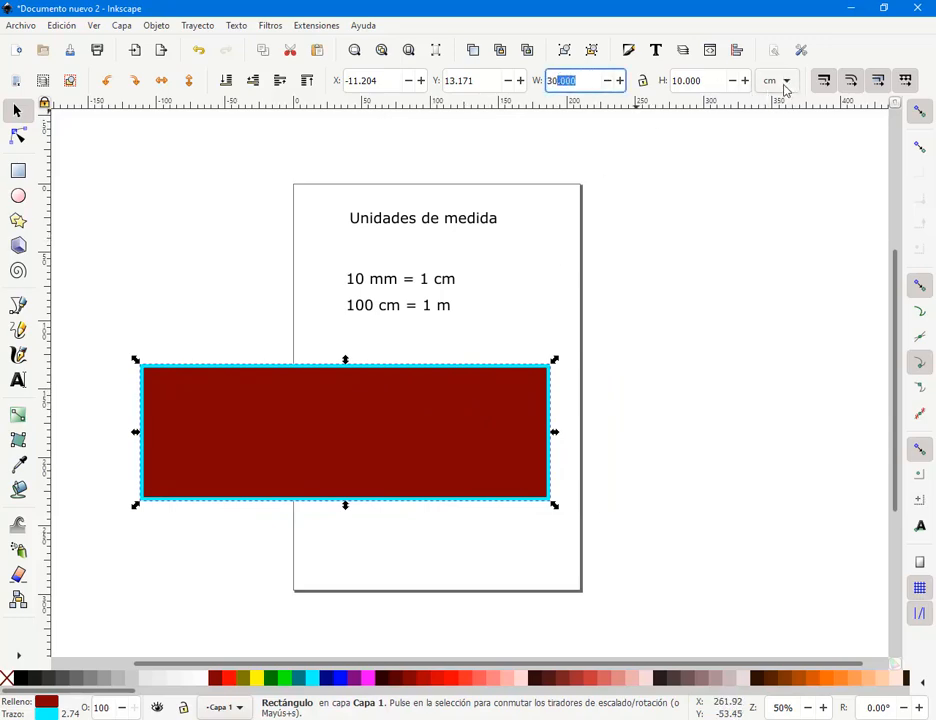
click(578, 80)
key(Return)
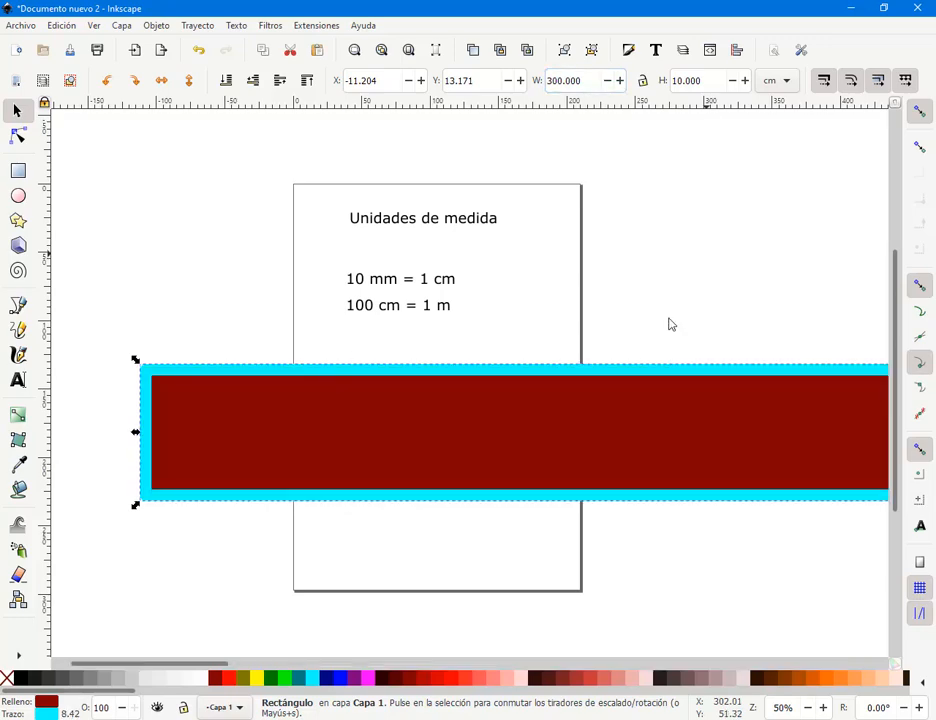
right_click(50, 712)
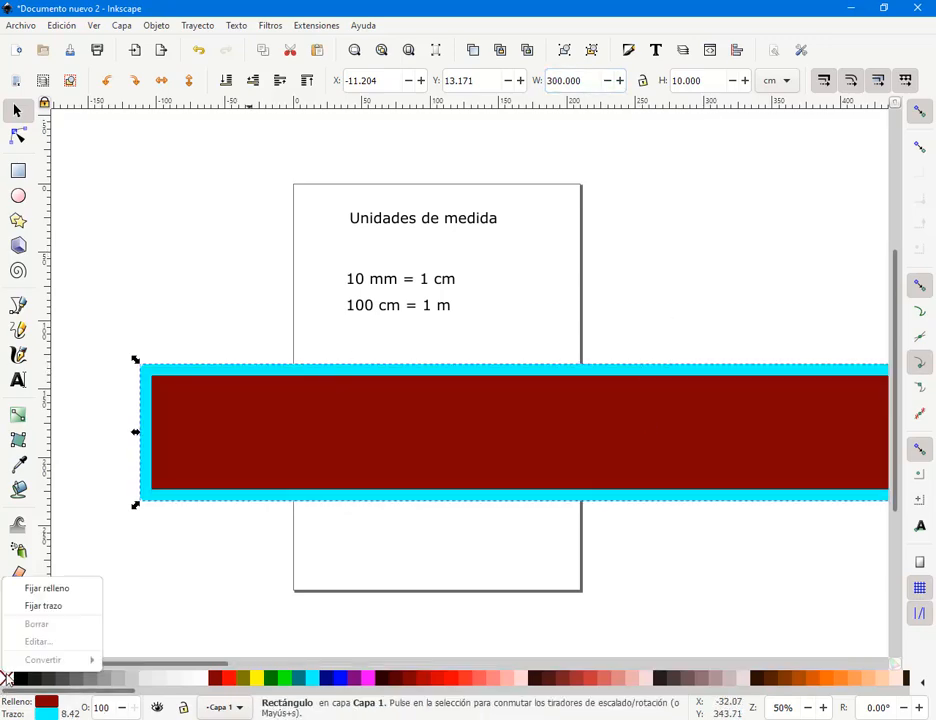
click(52, 605)
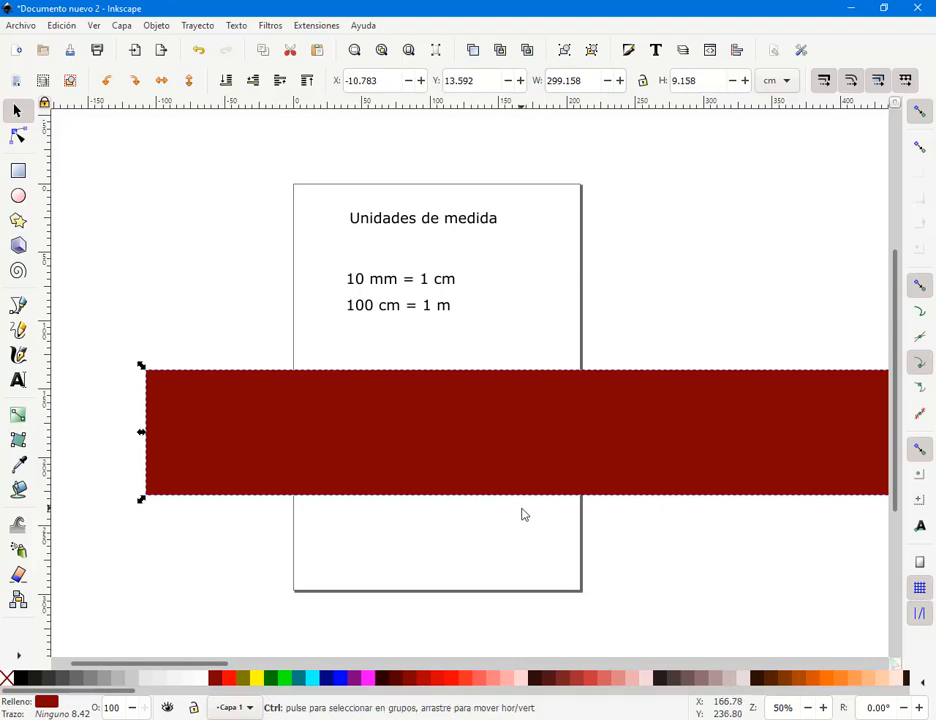
- Zoom out to see the whole long rectangle and reselect it
scroll(521, 515, down, 2)
drag(643, 507, 453, 397)
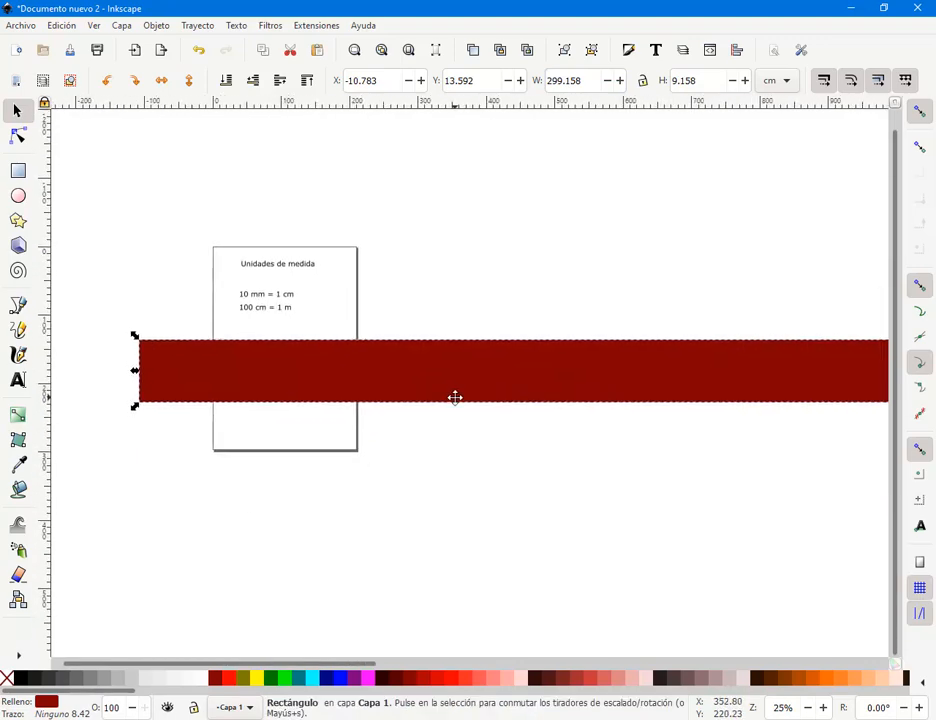
scroll(460, 401, down, 3)
scroll(460, 401, down, 1)
drag(557, 436, 388, 420)
click(274, 351)
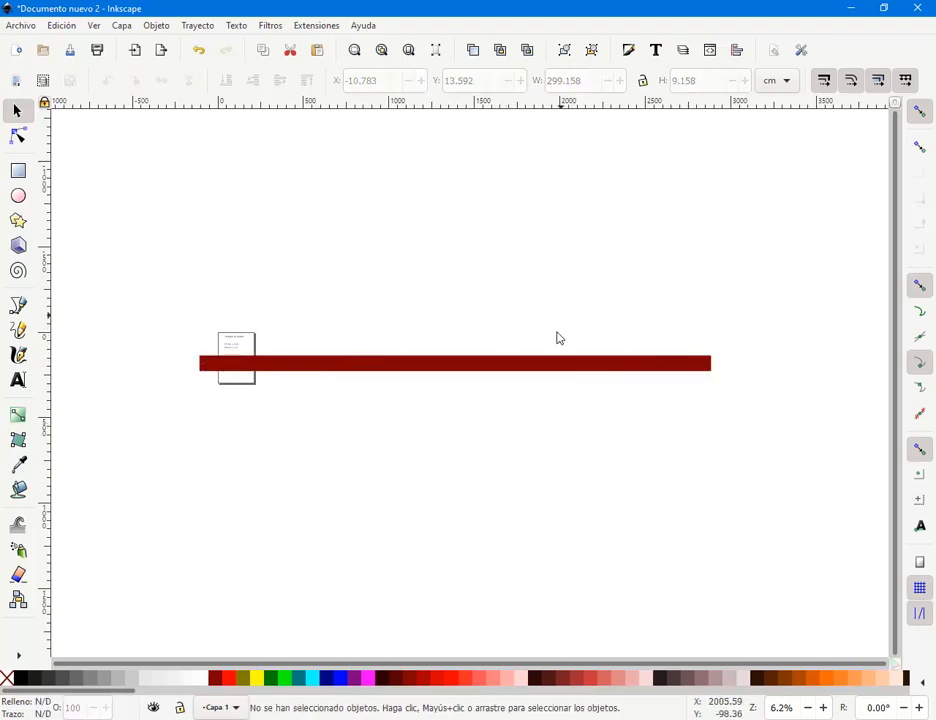
click(553, 366)
- Set the rectangle's width to 300 cm and its height to 150 cm
click(586, 84)
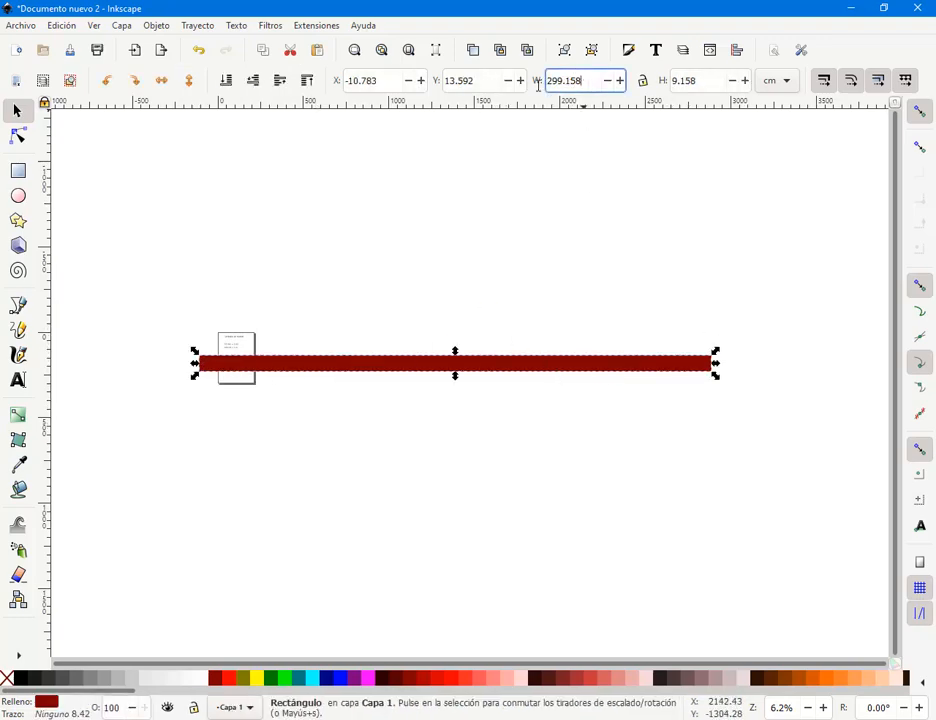
key(ctrl+a)
text(30)
key(Return)
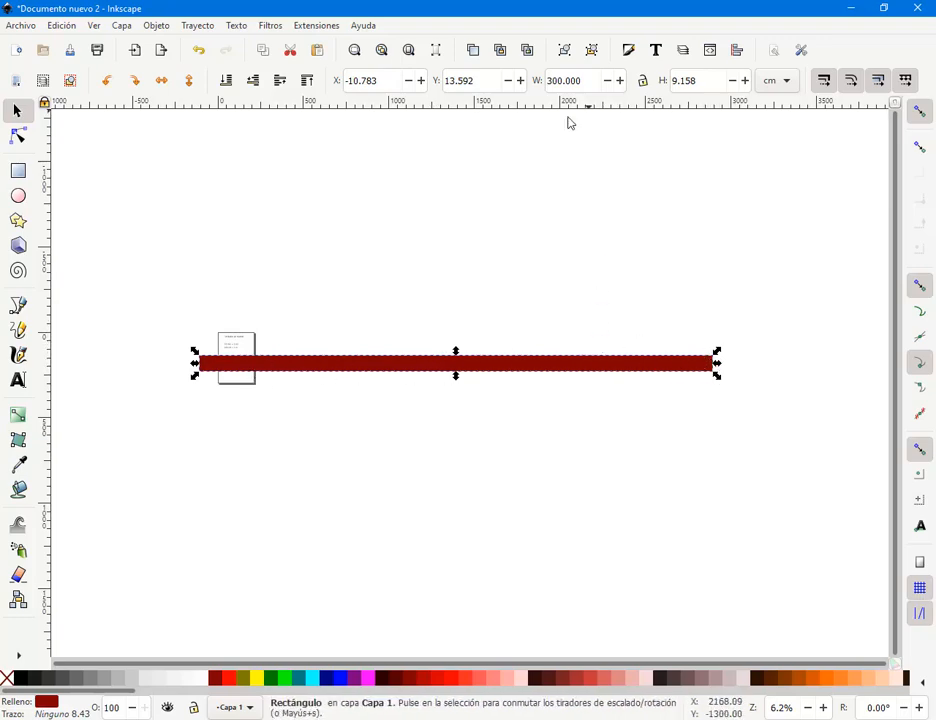
click(696, 81)
key(ctrl+a)
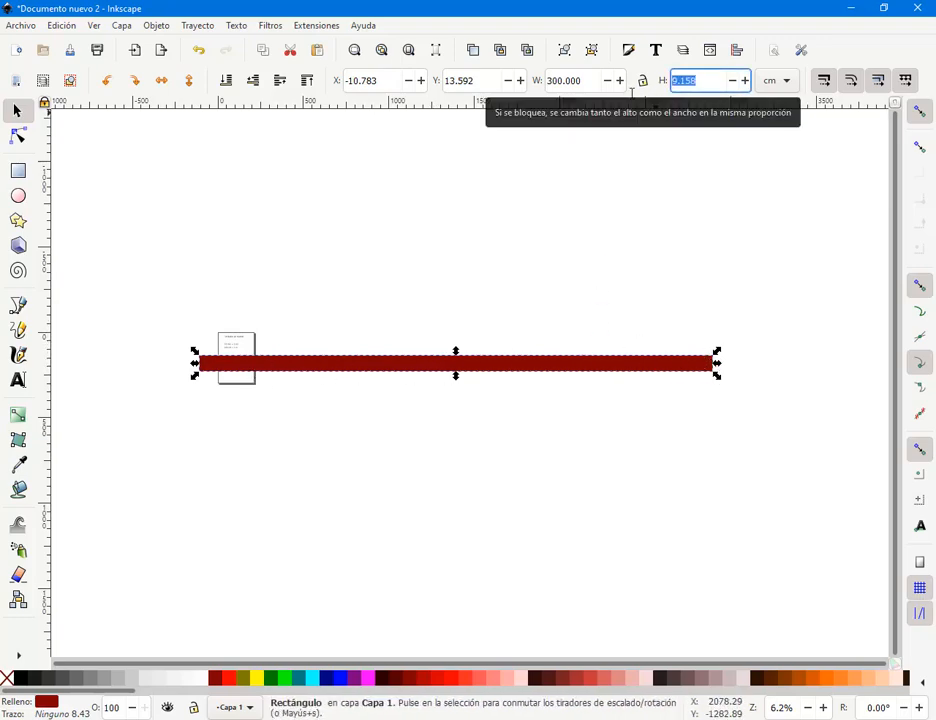
text(15)
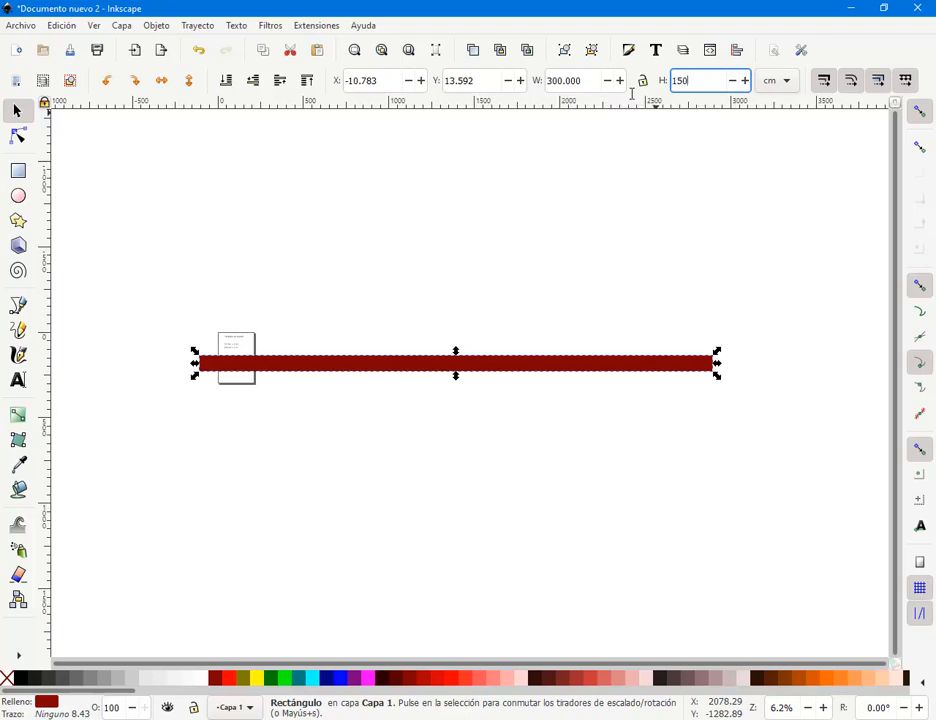
text(0)
key(Return)
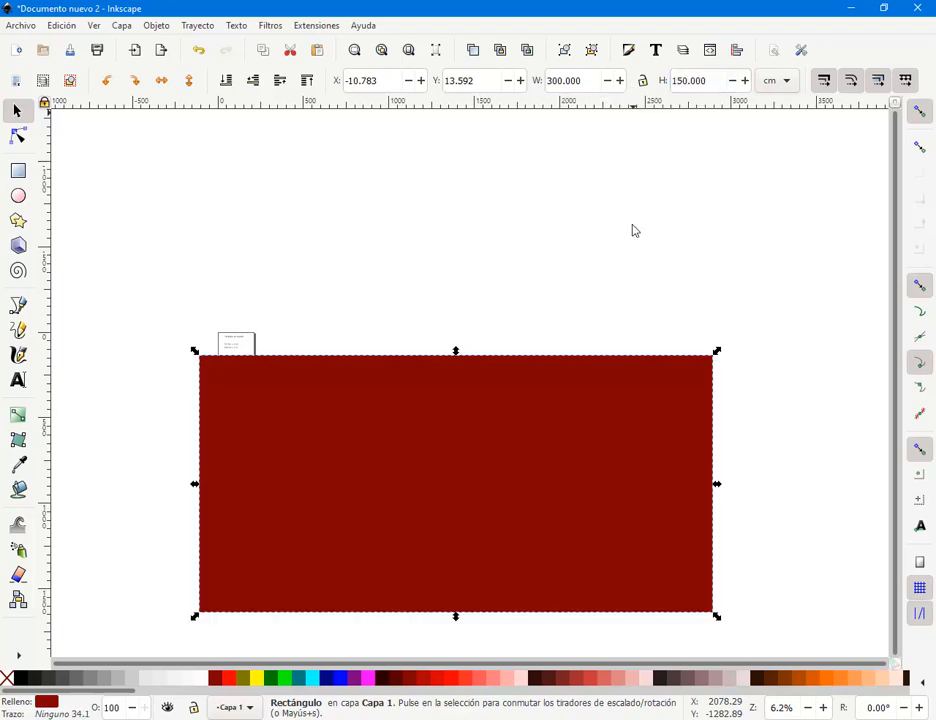
scroll(560, 328, down, 3)
click(754, 334)
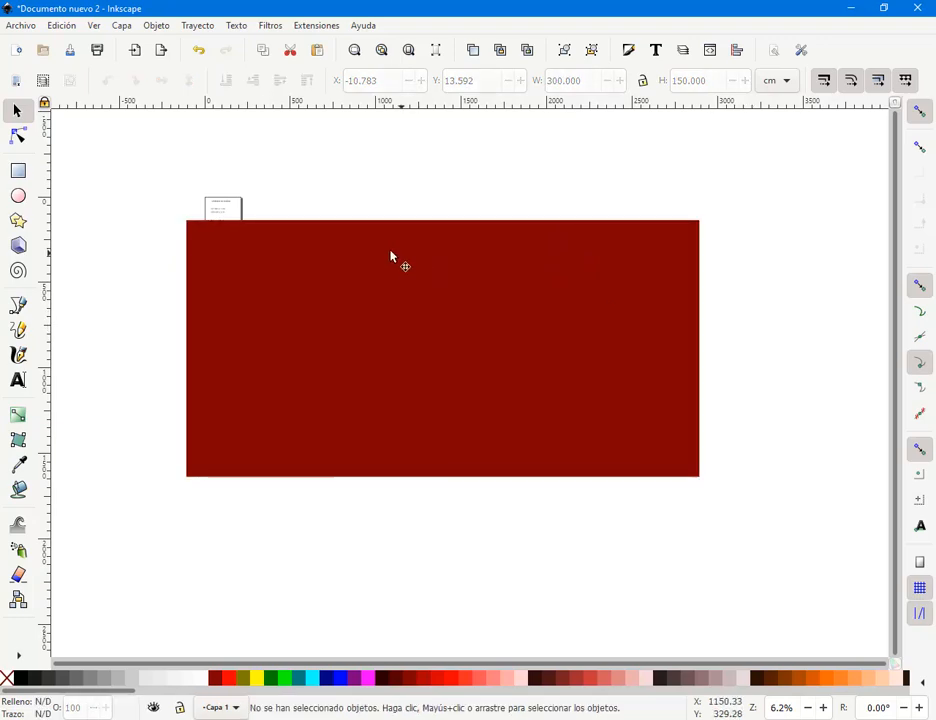
click(320, 265)
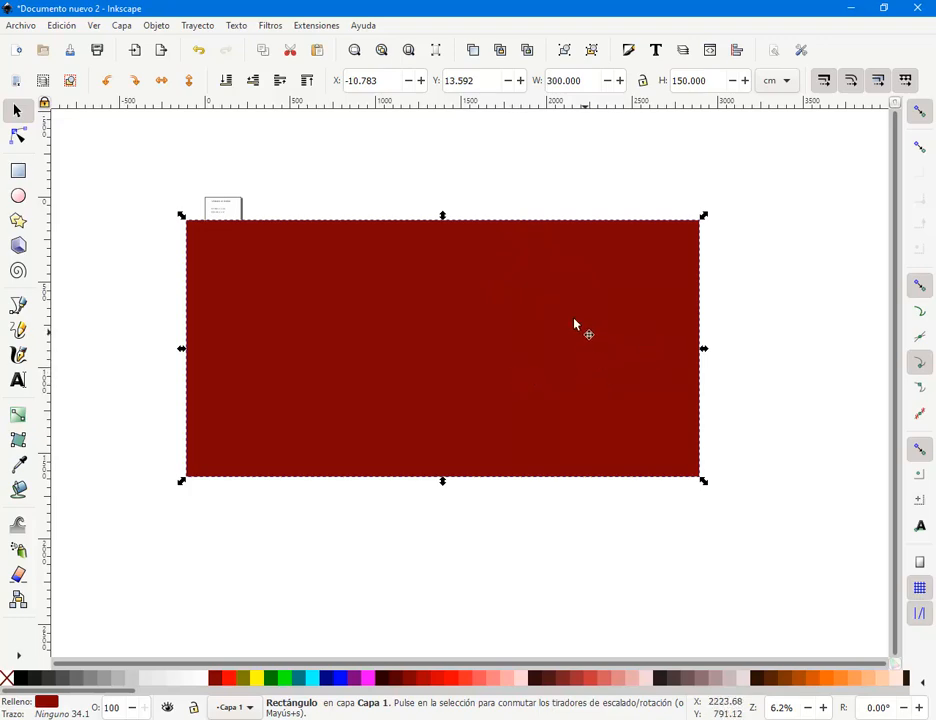
drag(574, 323, 627, 372)
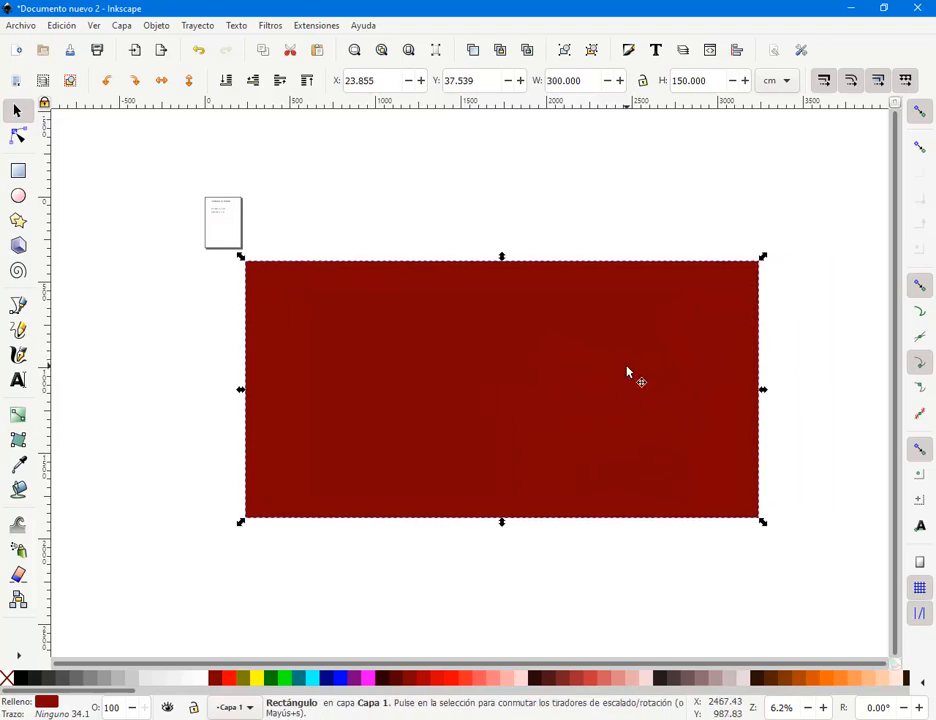
key(Delete)
scroll(437, 328, up, 2)
scroll(437, 328, left, 3)
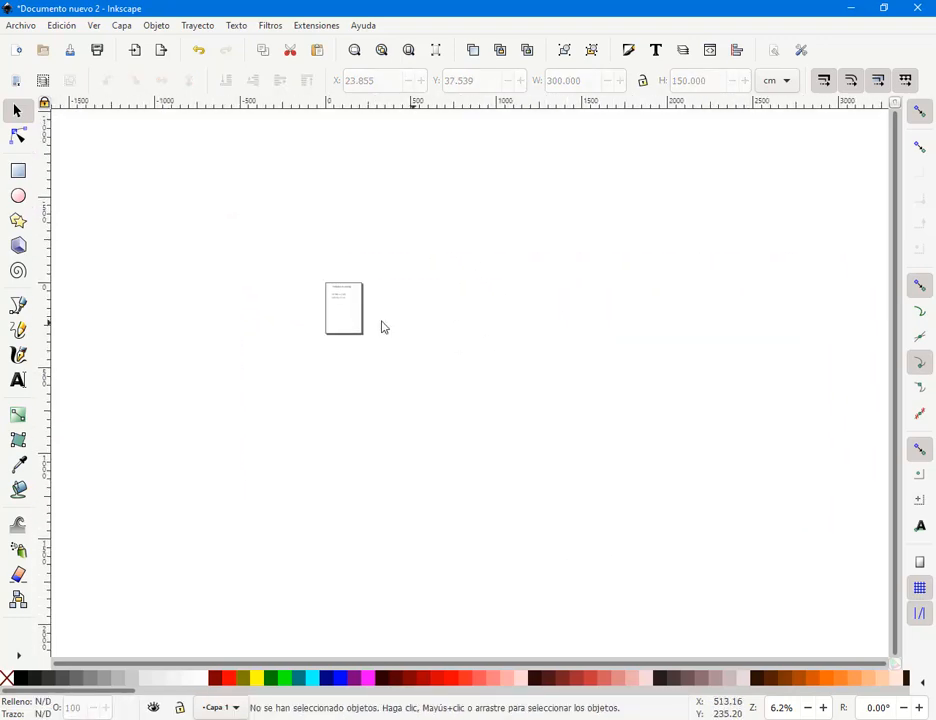
drag(309, 280, 362, 323)
scroll(359, 323, up, 4)
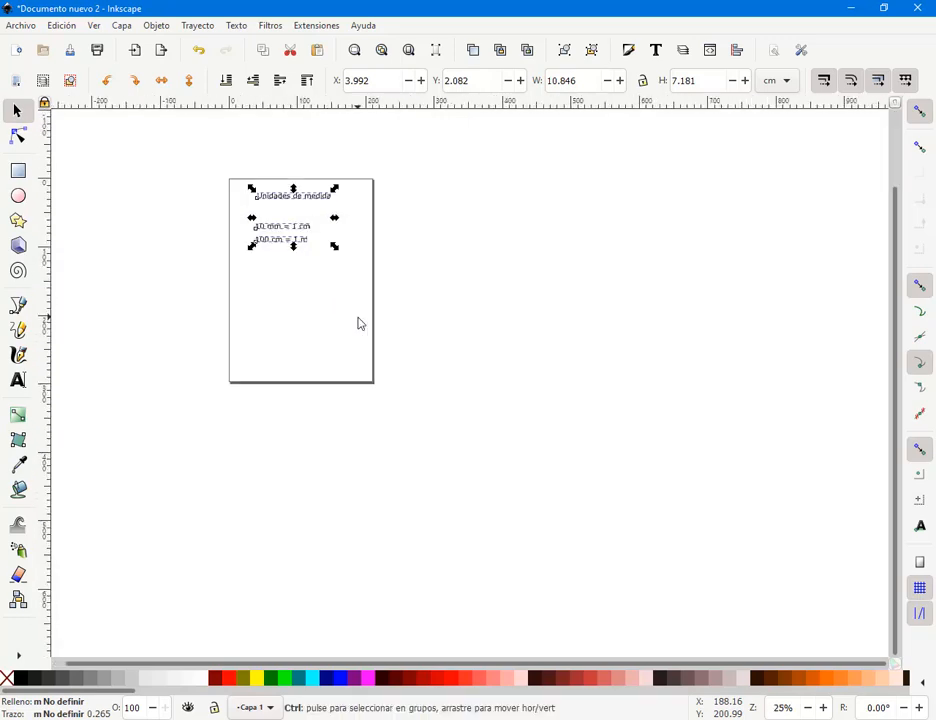
scroll(440, 358, up, 2)
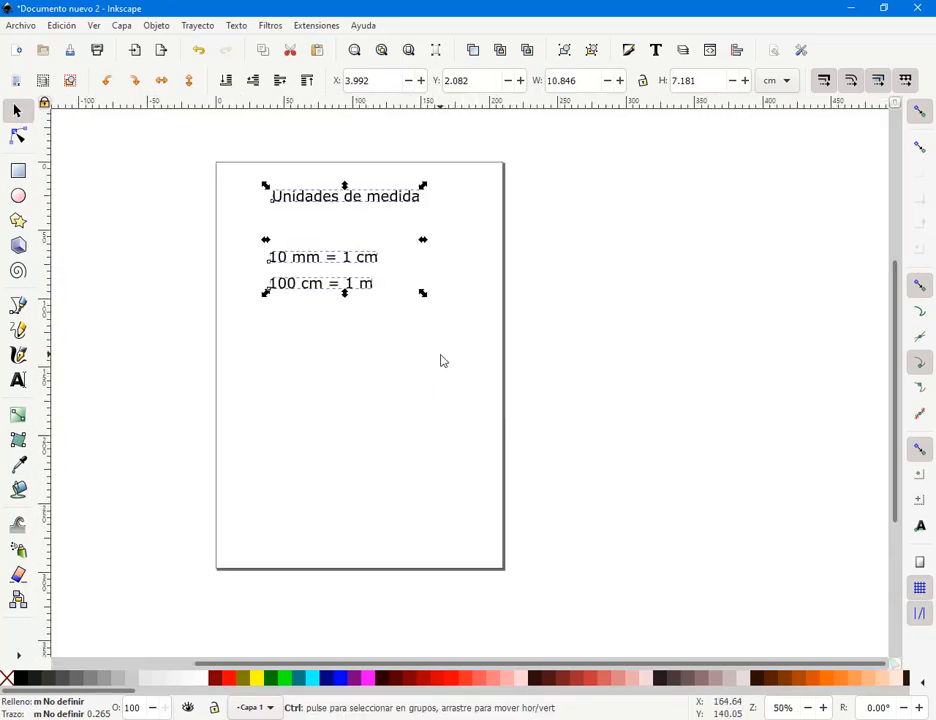
drag(437, 357, 467, 365)
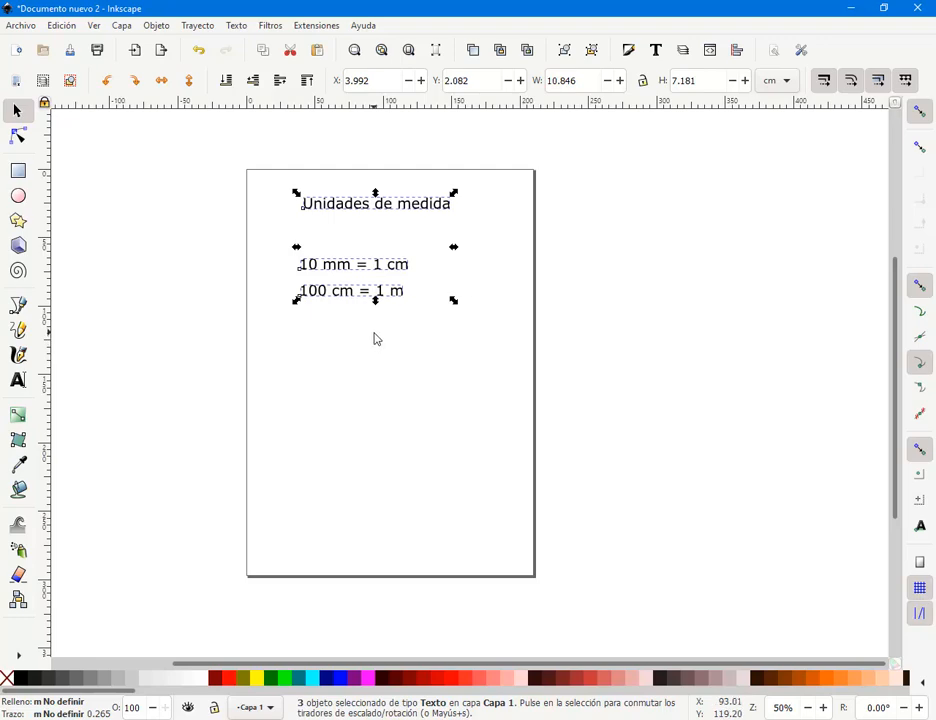
click(448, 436)
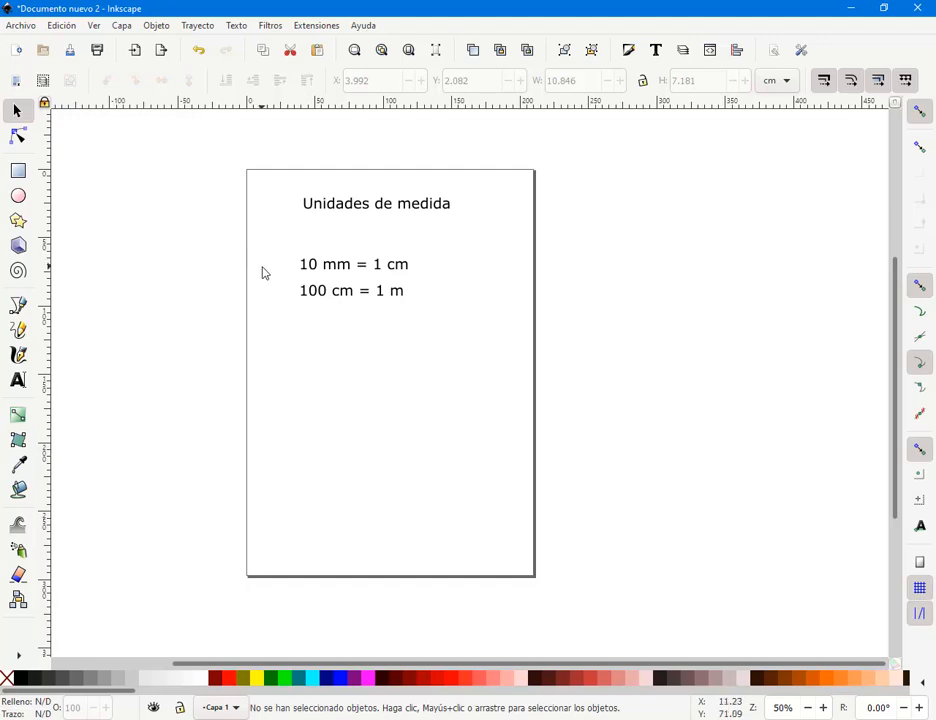
drag(281, 176, 270, 430)
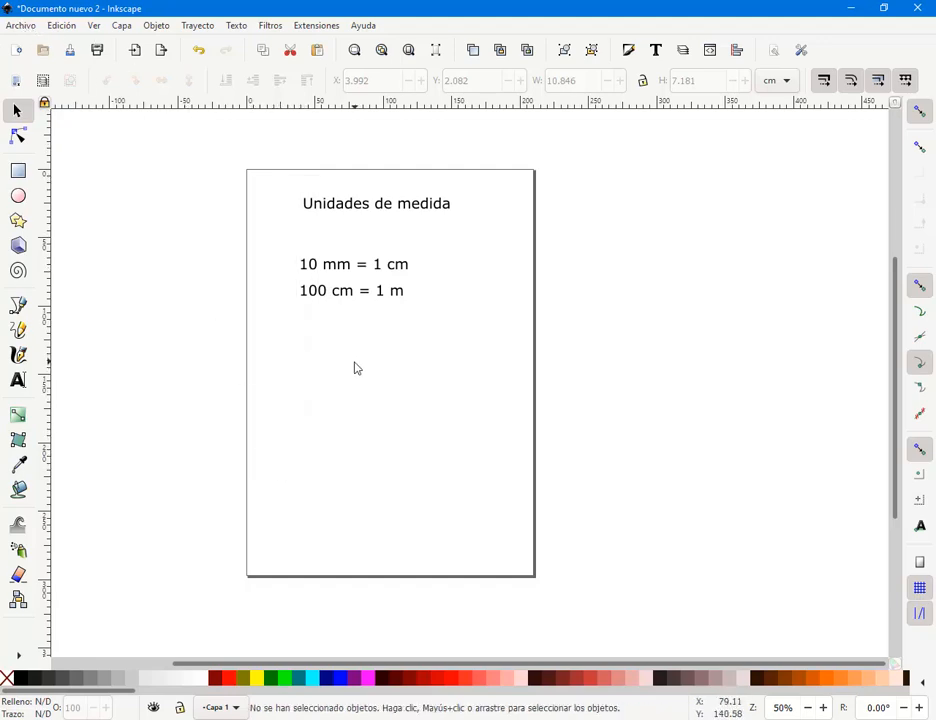
- Open Archivo > Propiedades del documento and browse the Tamaño de página preset list
click(22, 26)
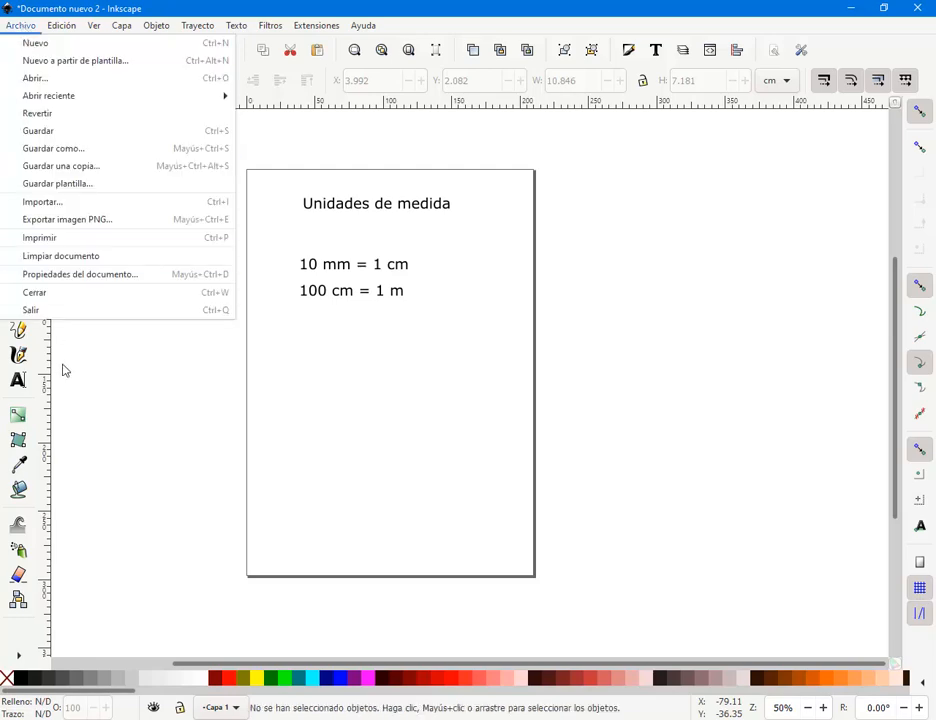
click(100, 283)
drag(589, 97, 443, 155)
drag(624, 162, 390, 100)
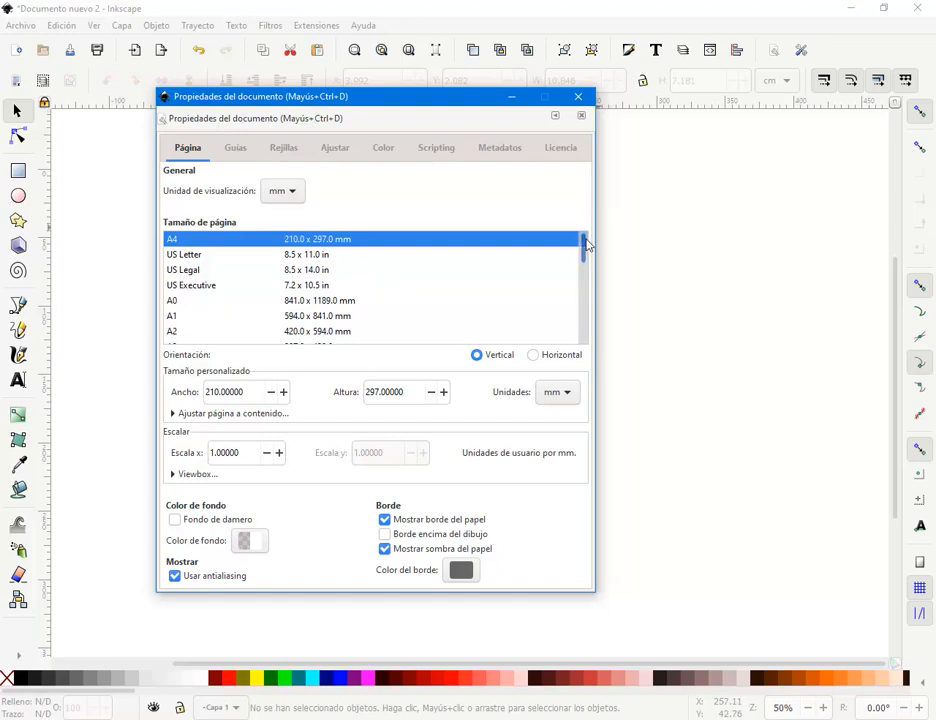
drag(587, 242, 587, 325)
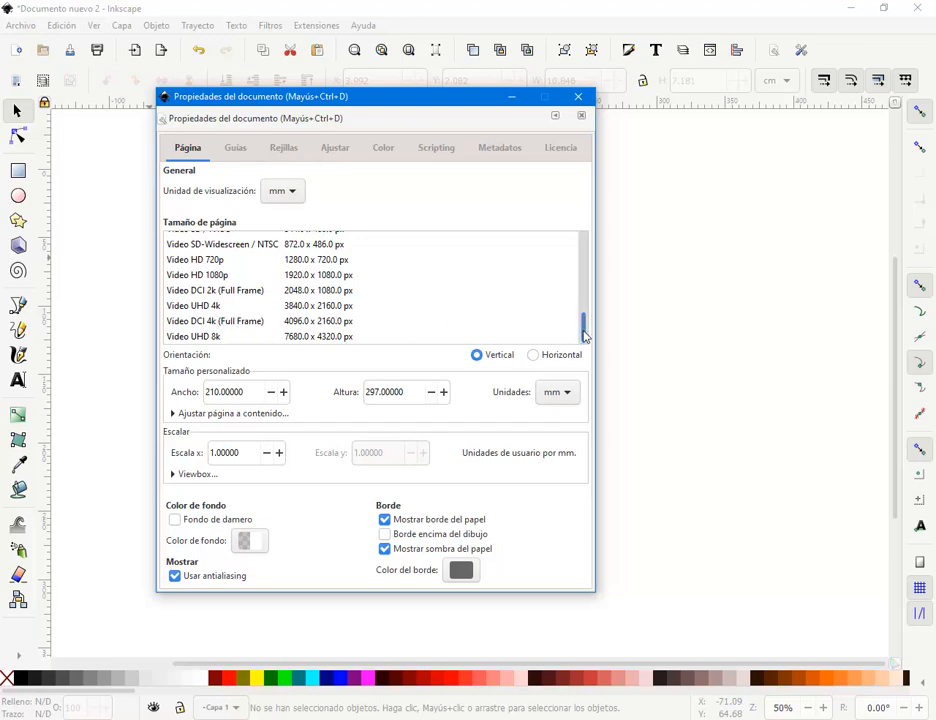
scroll(585, 318, up, 5)
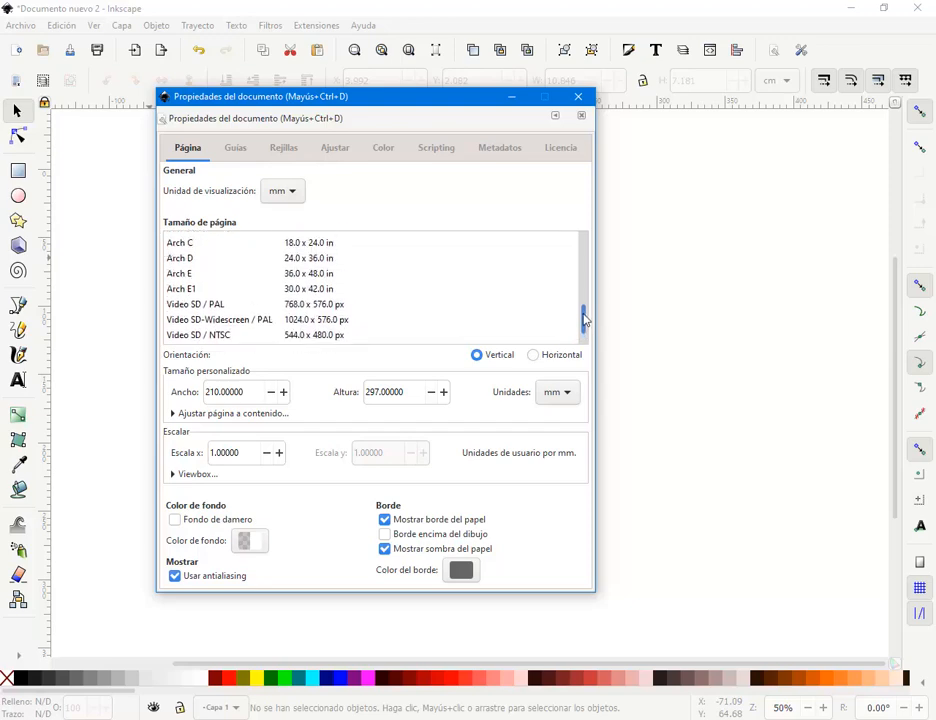
scroll(585, 318, up, 3)
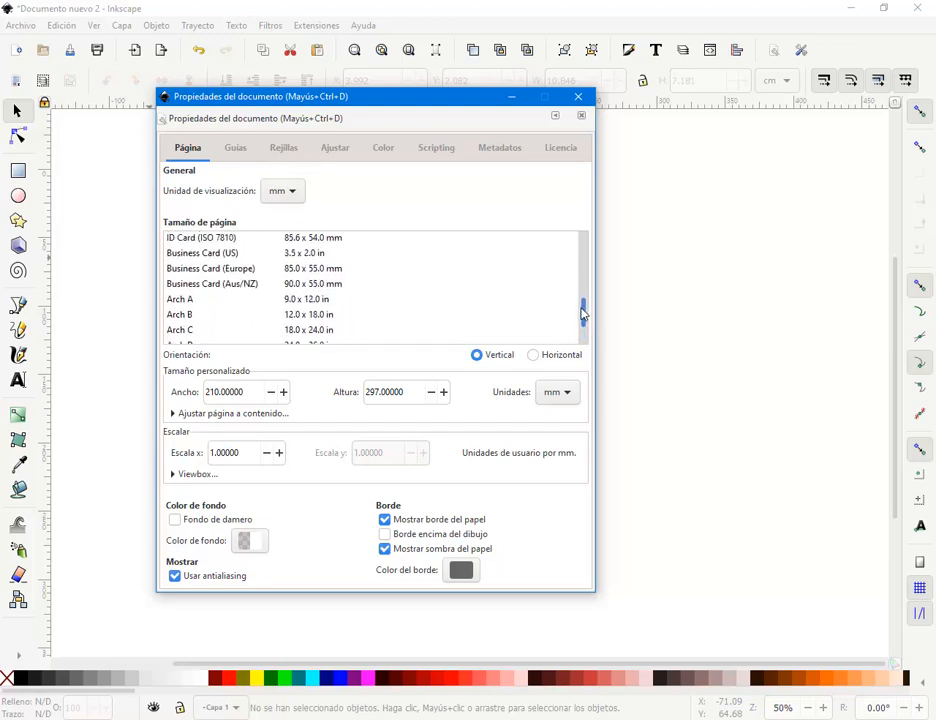
drag(585, 313, 585, 330)
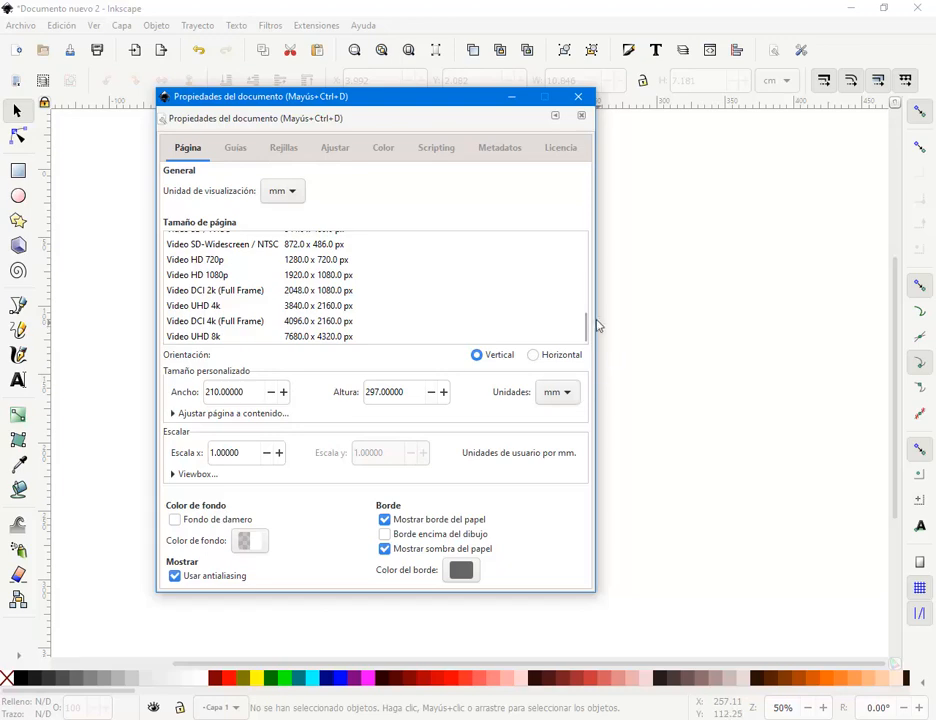
drag(587, 330, 428, 261)
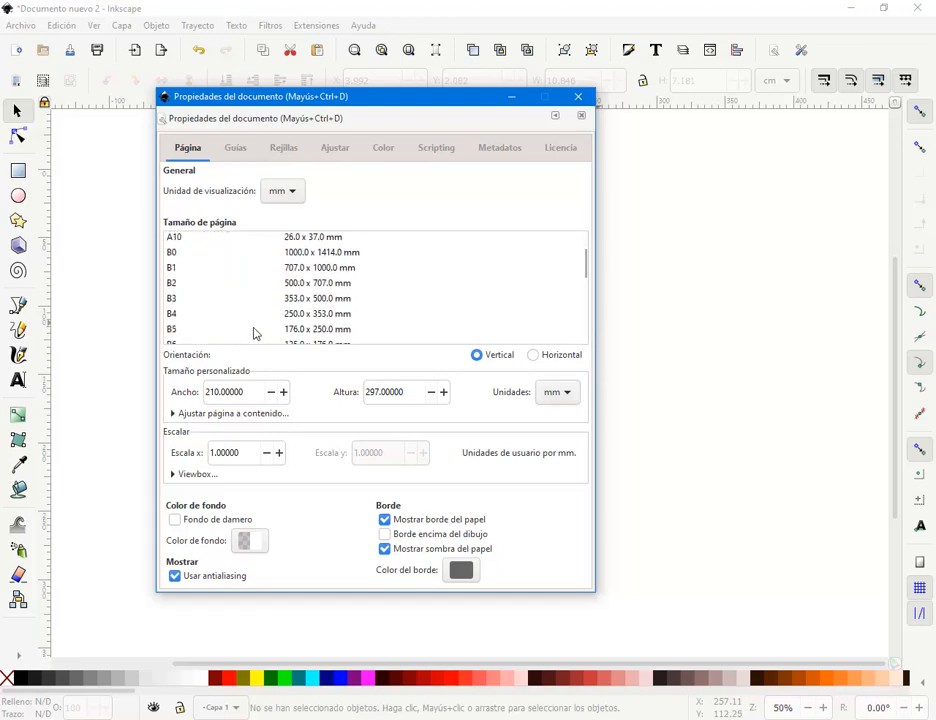
drag(587, 265, 589, 338)
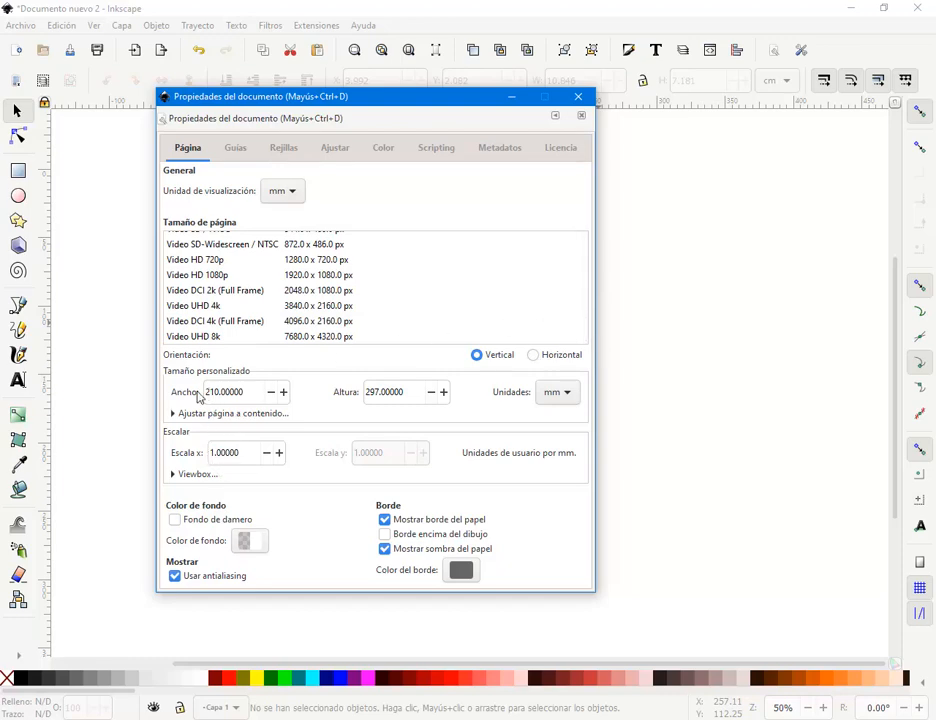
- Switch the custom page size units to centimetres
drag(251, 392, 186, 400)
click(231, 392)
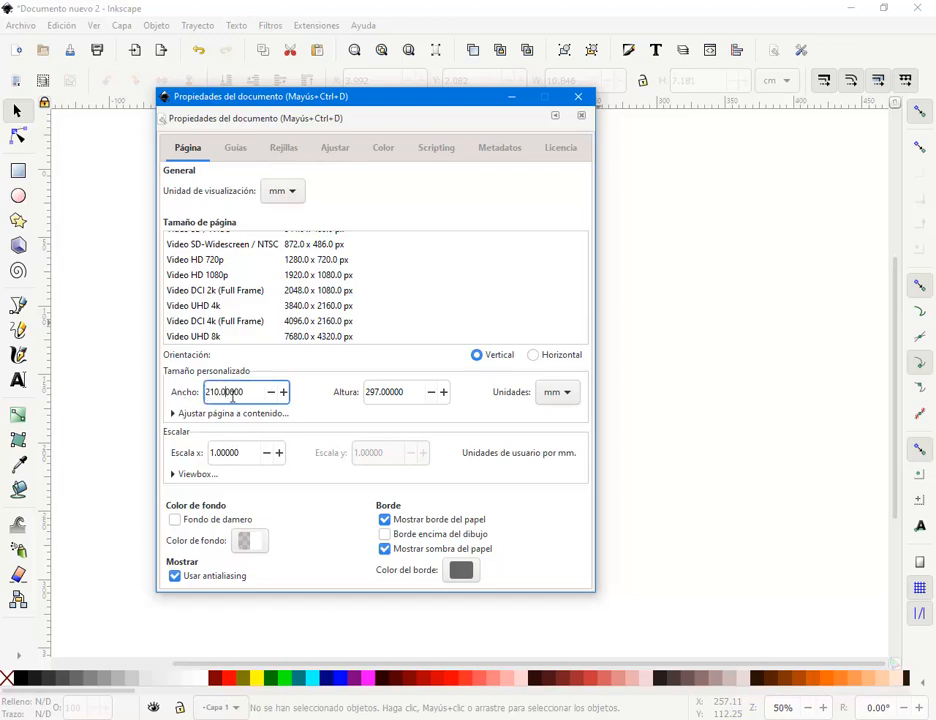
double_click(231, 393)
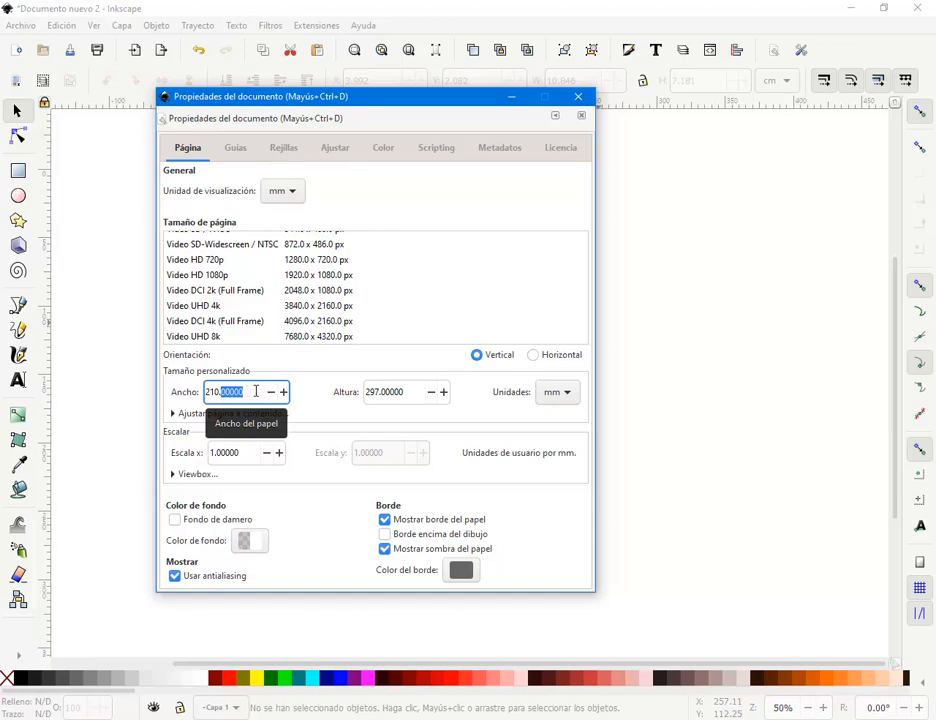
click(213, 392)
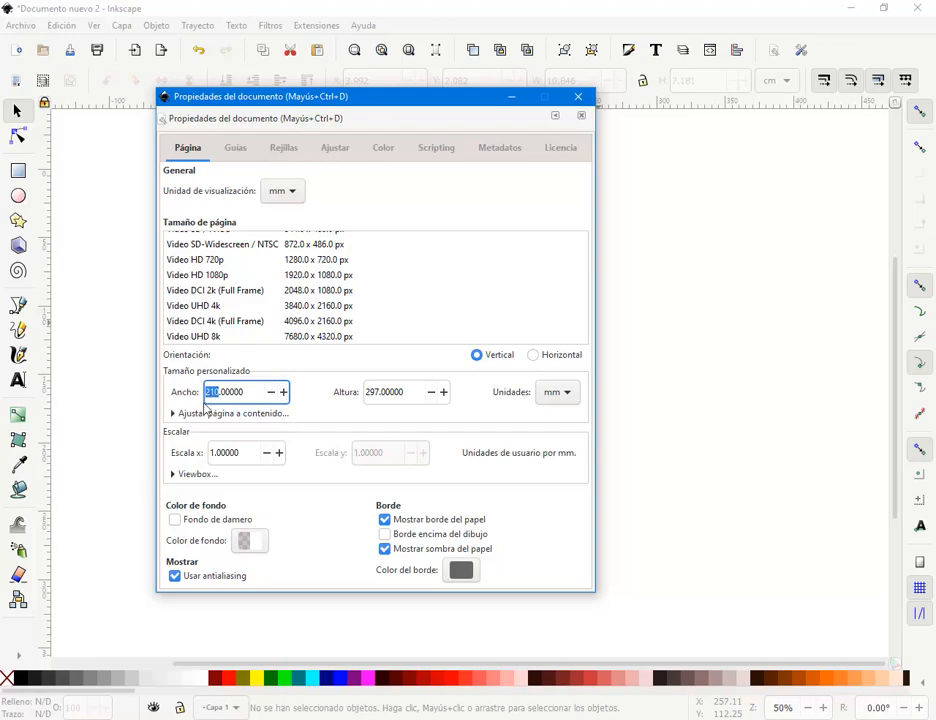
scroll(478, 290, up, 5)
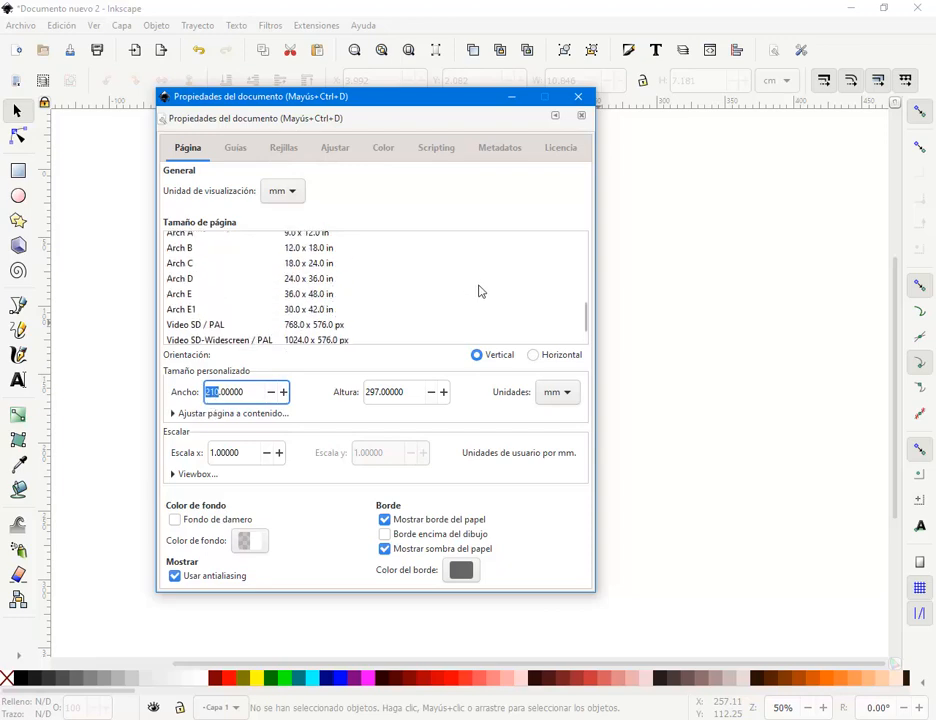
drag(590, 323, 587, 240)
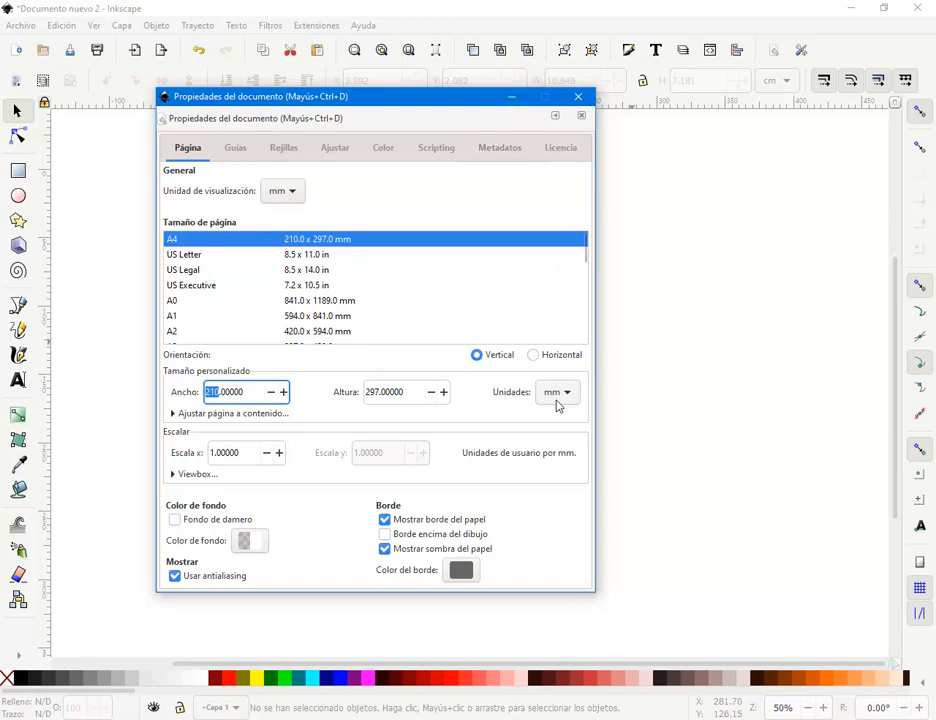
drag(441, 102, 433, 157)
click(558, 441)
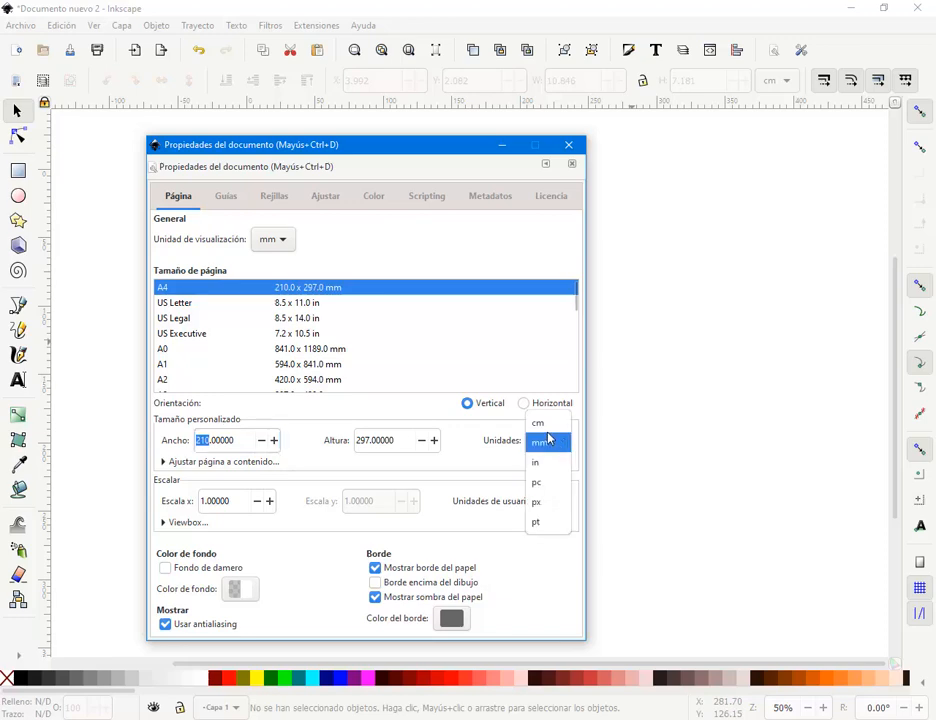
click(546, 424)
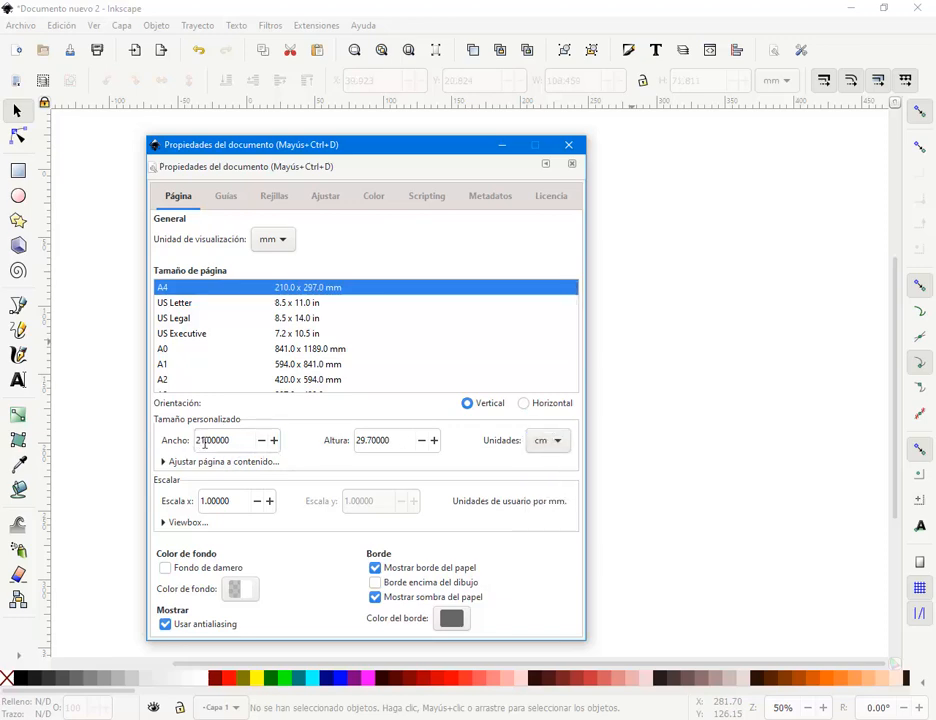
- Enter a page width of 300 and a height of 150 cm
drag(204, 440, 198, 440)
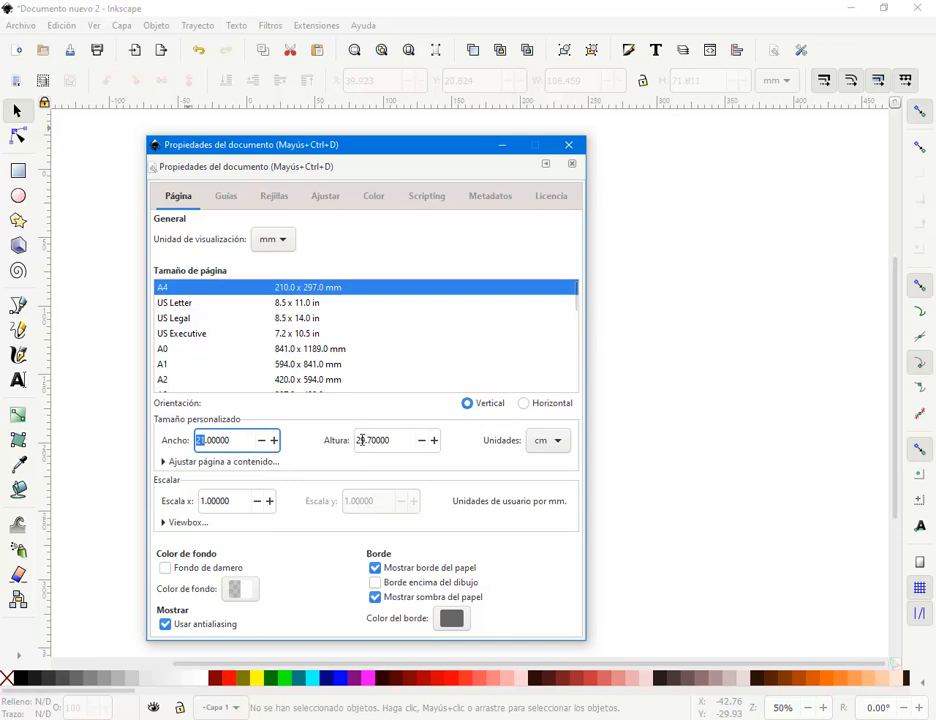
drag(366, 440, 356, 440)
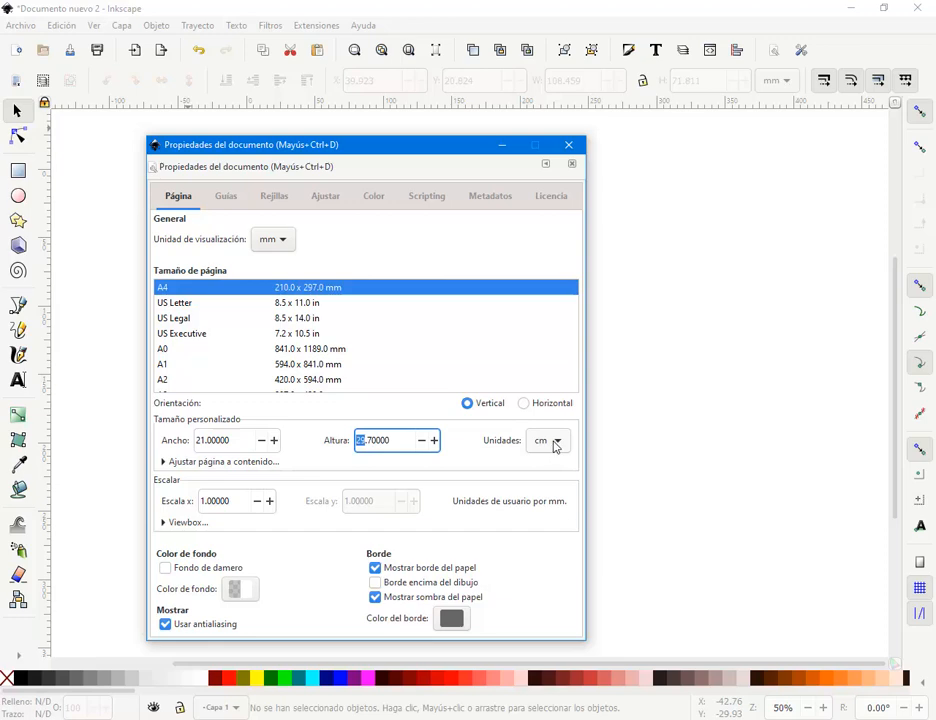
drag(238, 440, 123, 440)
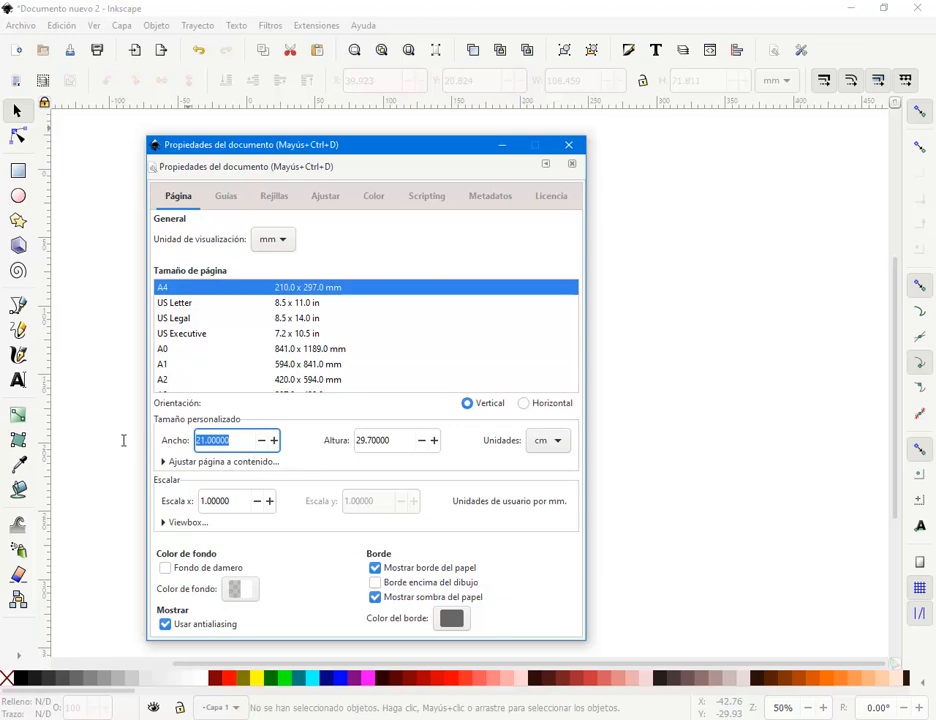
text(3)
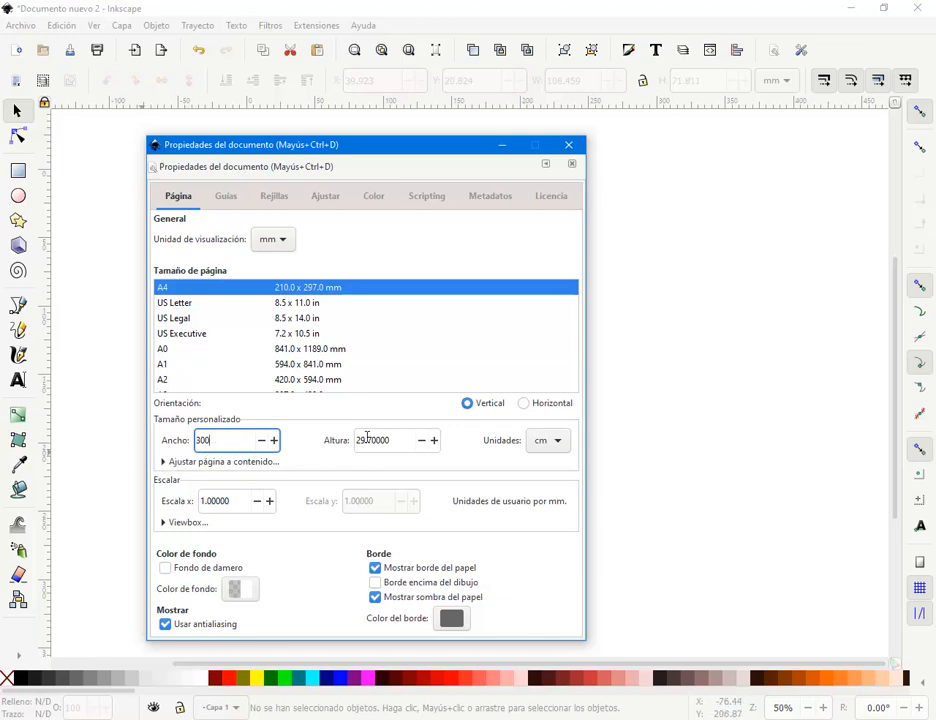
click(398, 443)
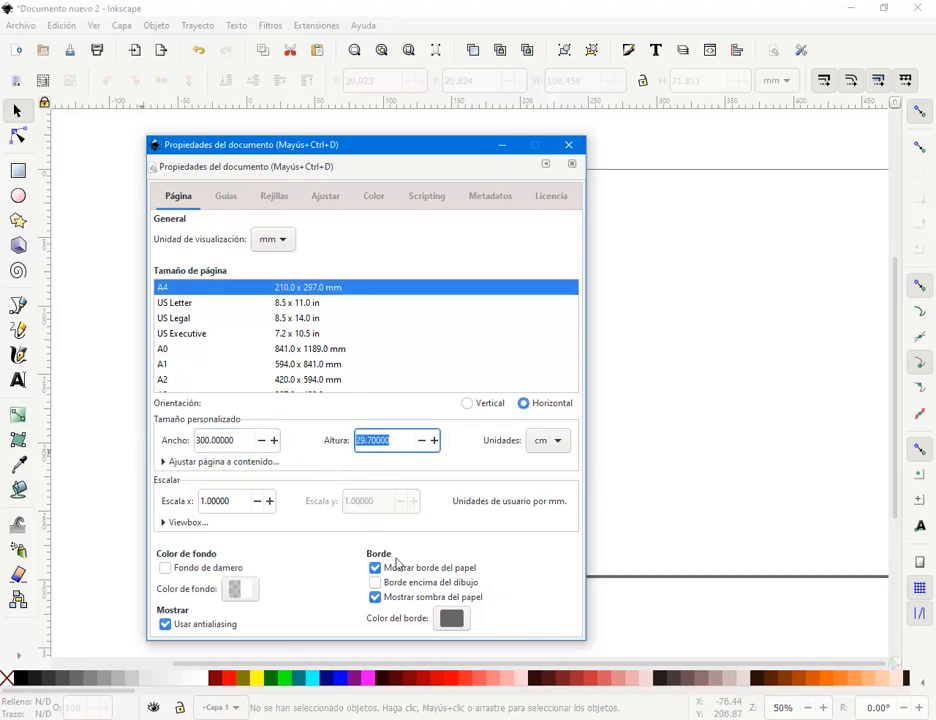
text(150)
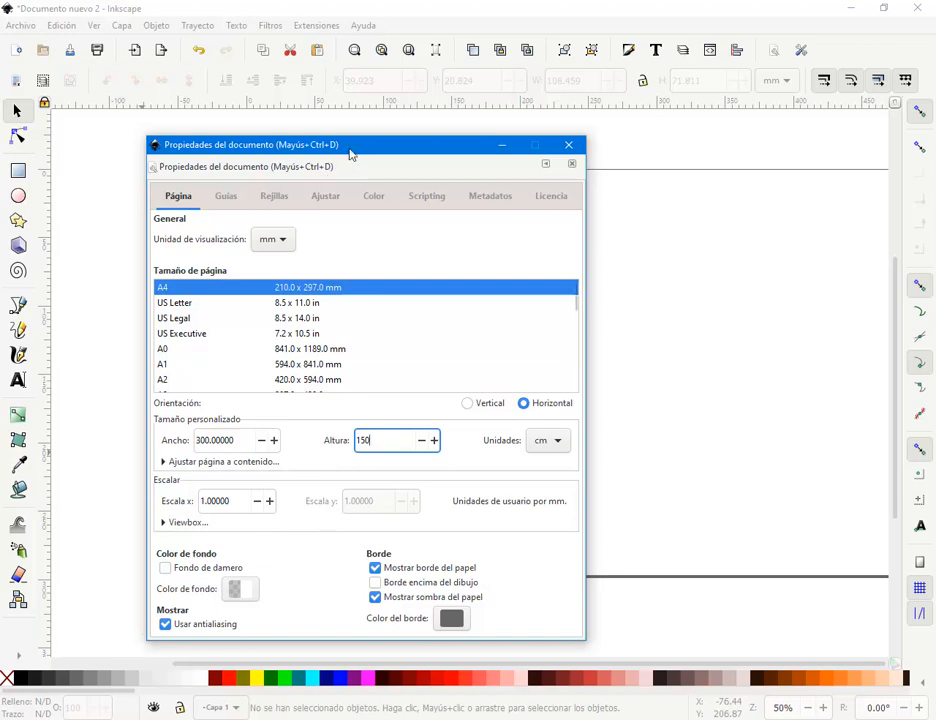
drag(351, 150, 340, 141)
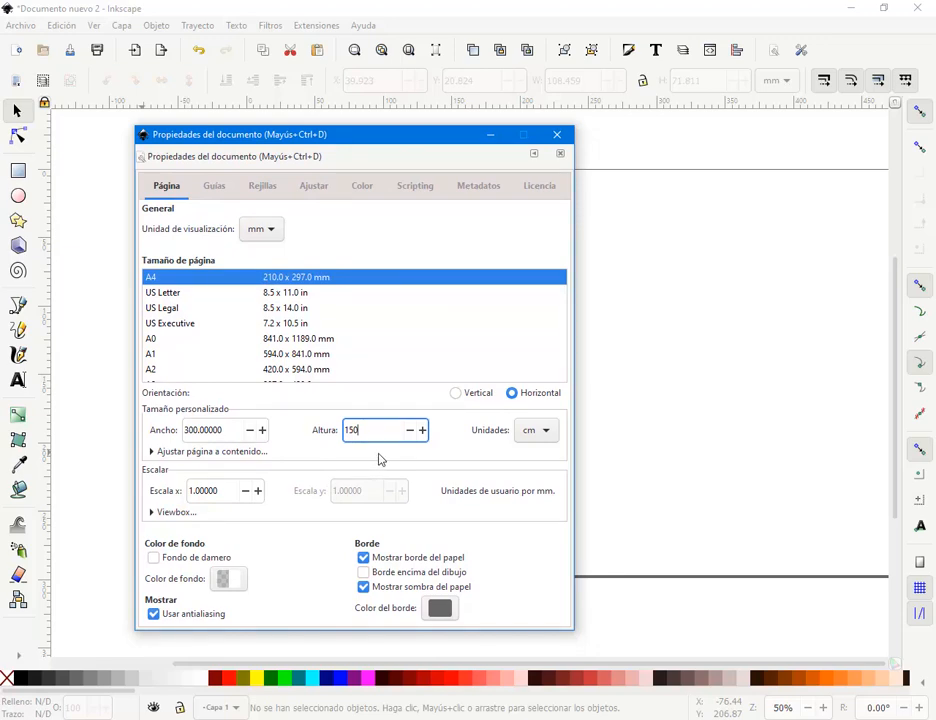
- Inspect the page background colour in RGB and CMYK, then close its picker
click(238, 582)
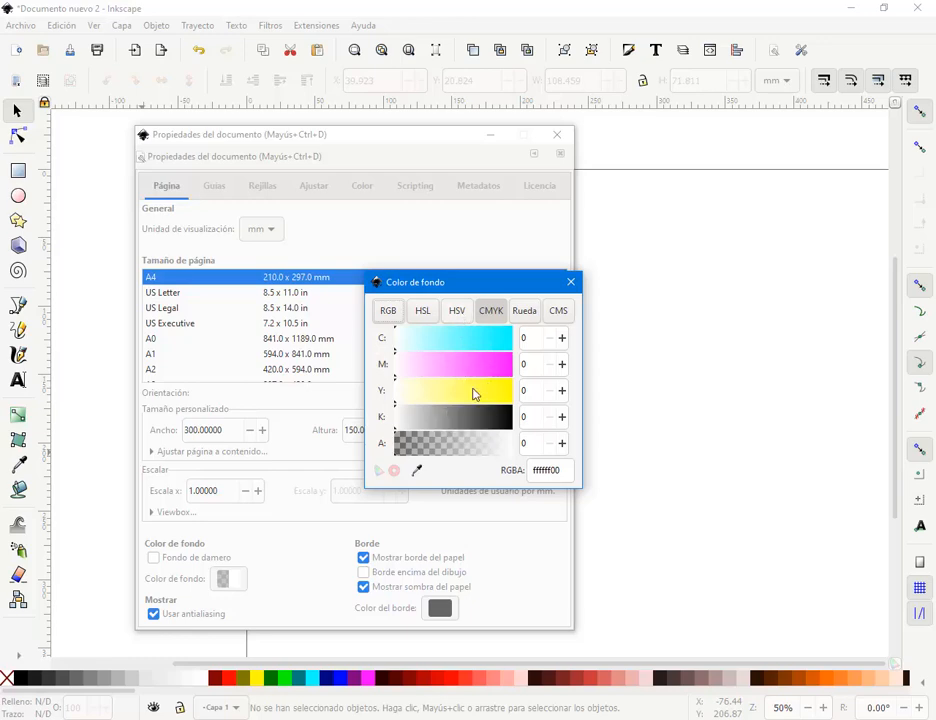
drag(494, 290, 512, 252)
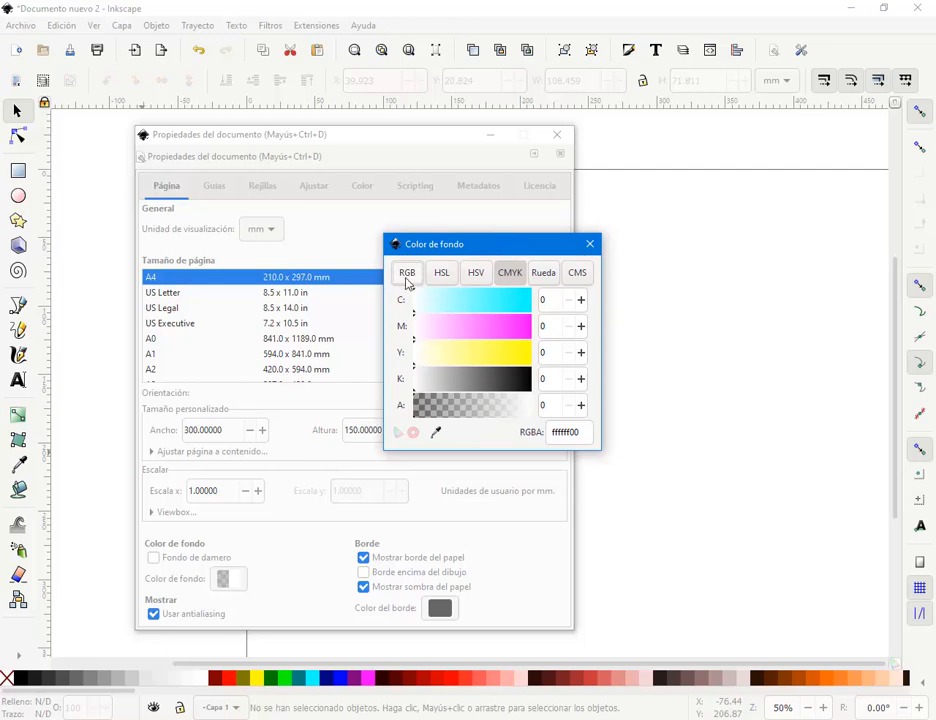
click(407, 282)
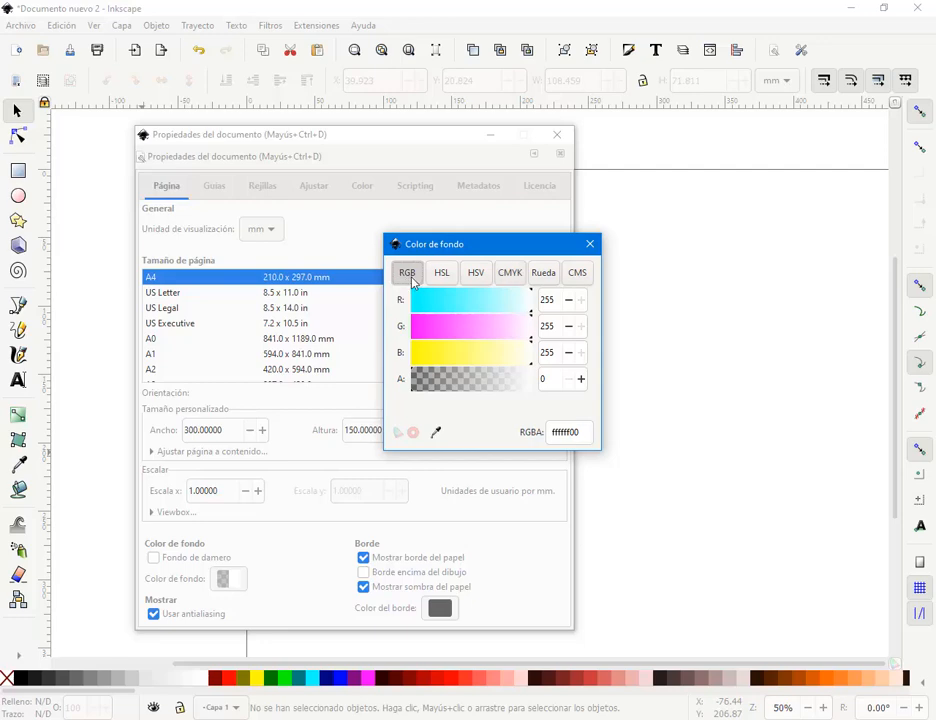
click(510, 276)
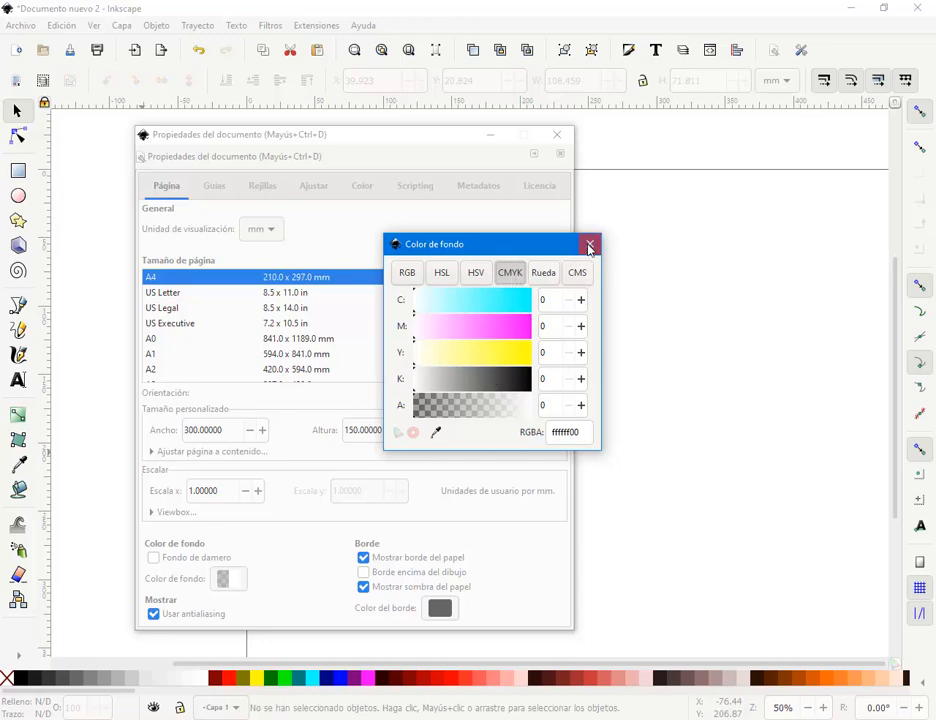
click(590, 244)
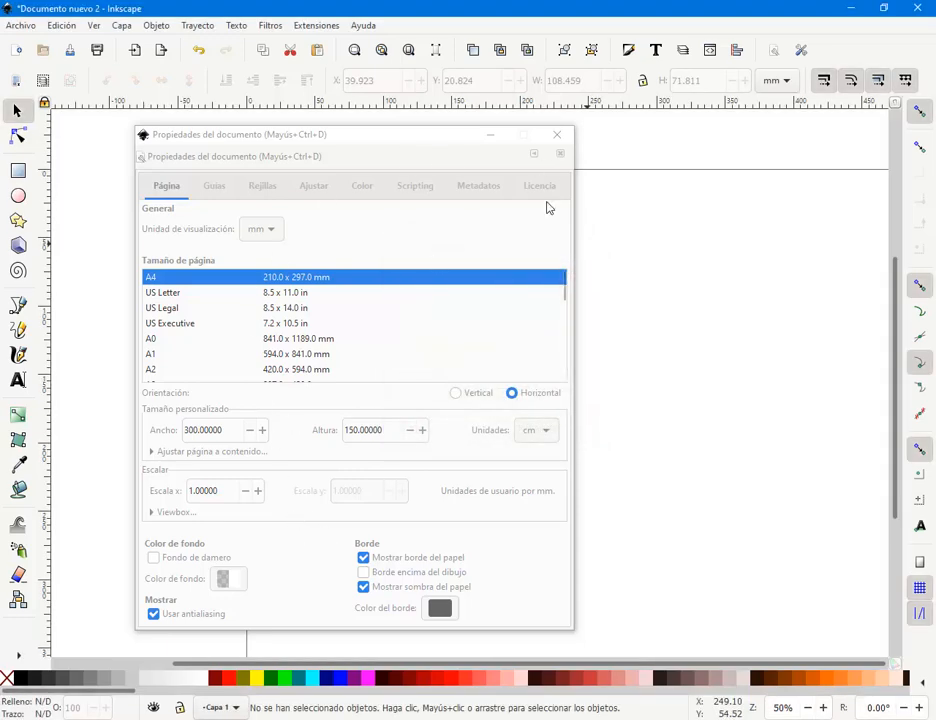
- Check the 300 cm page width value and close Document Properties
click(560, 138)
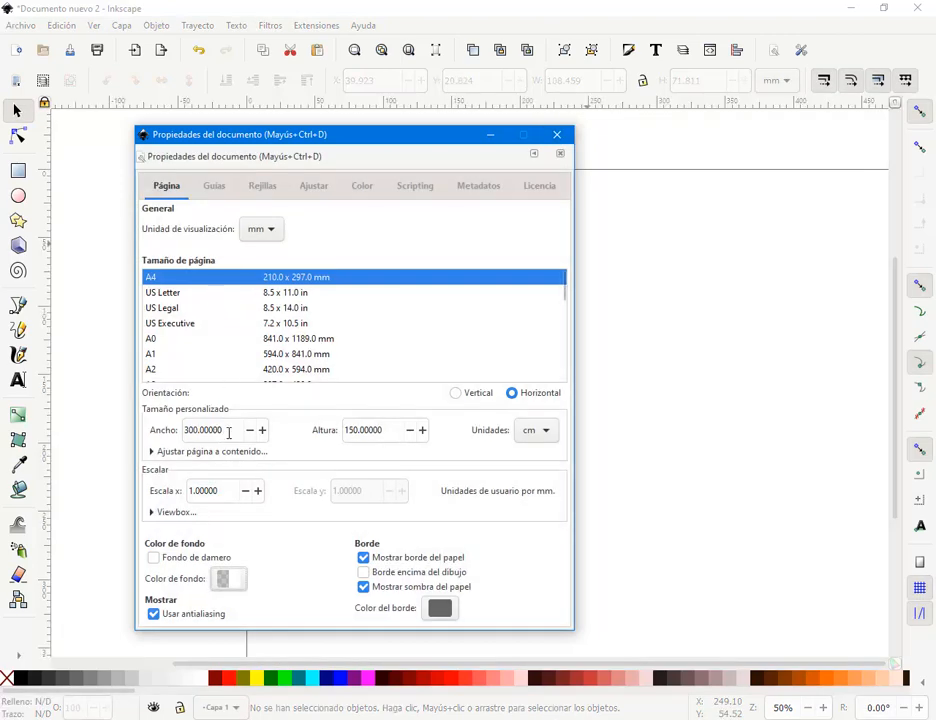
double_click(198, 430)
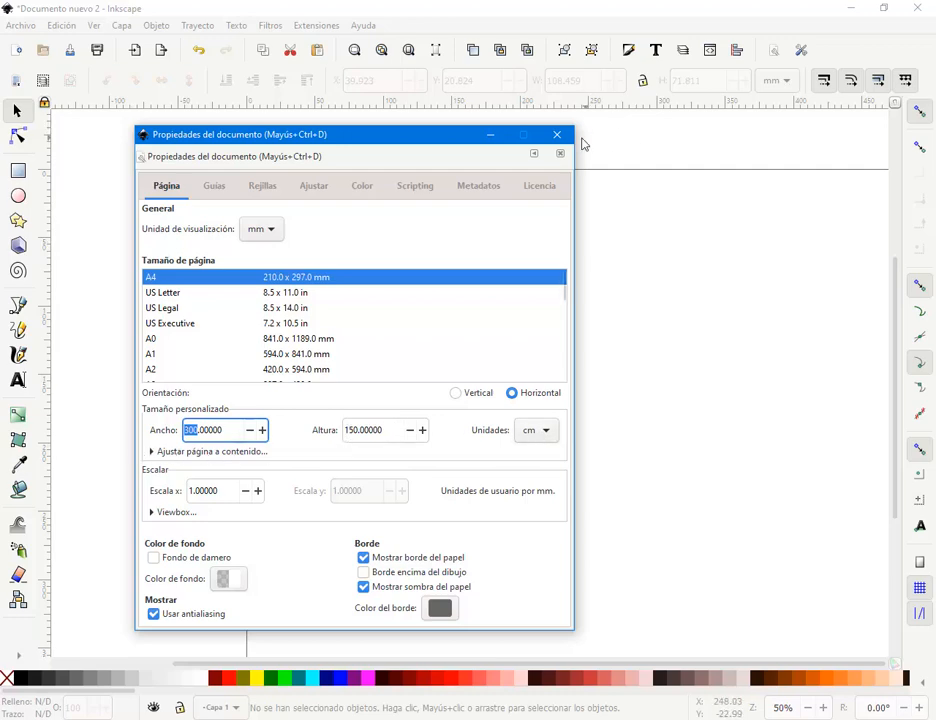
click(559, 140)
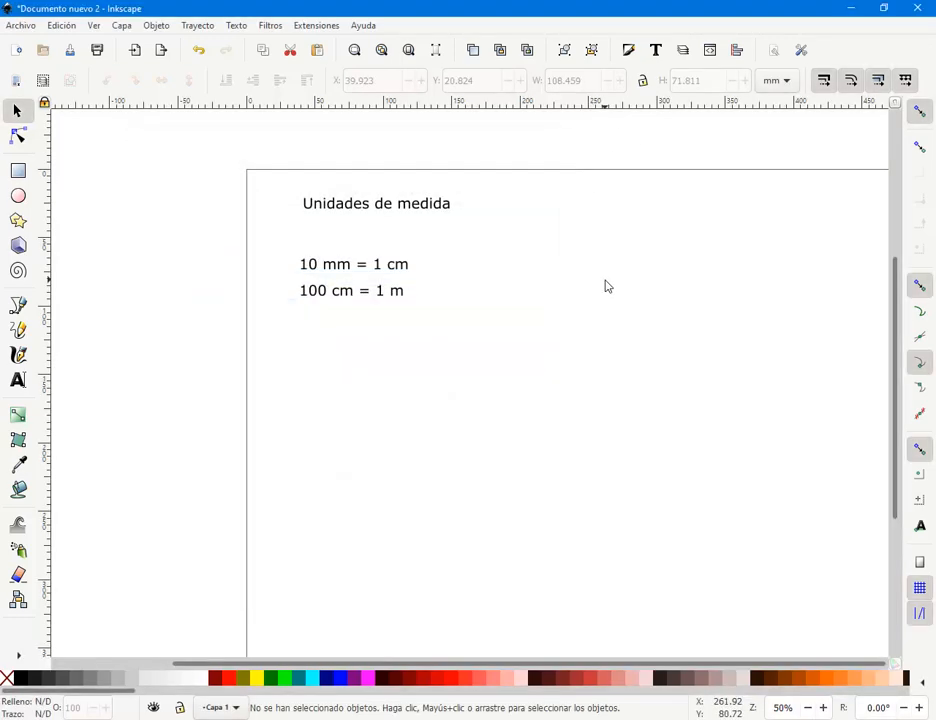
- Zoom out and try rubber-band selecting the three unit-conversion notes at the page corner
scroll(487, 261, right, 2)
scroll(489, 267, down, 1)
scroll(489, 267, down, 1)
scroll(489, 267, down, 5)
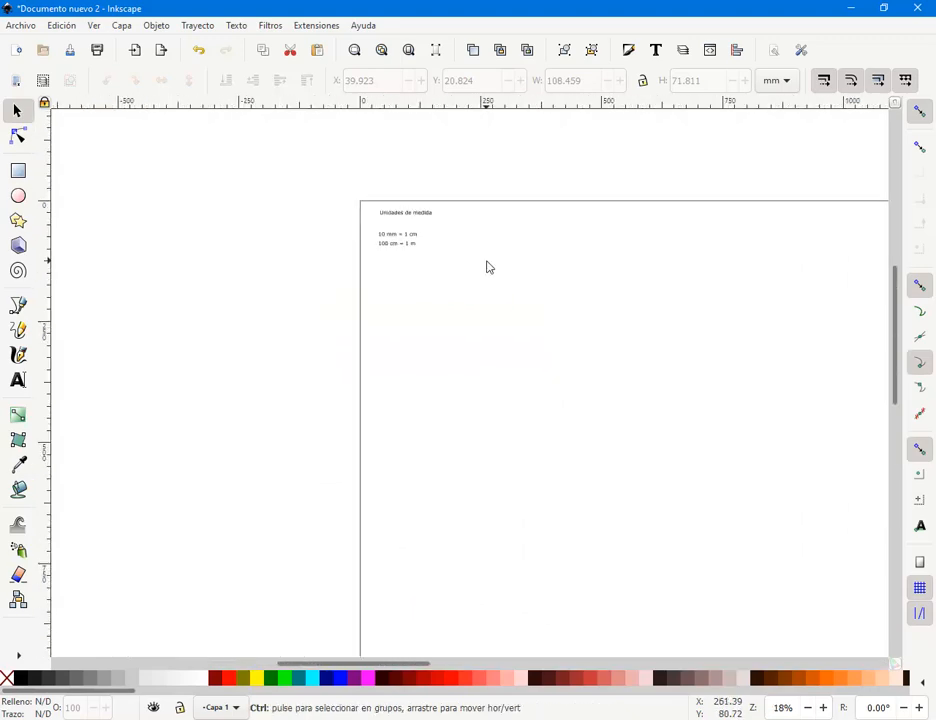
scroll(369, 294, right, 2)
scroll(351, 297, right, 1)
scroll(353, 297, down, 2)
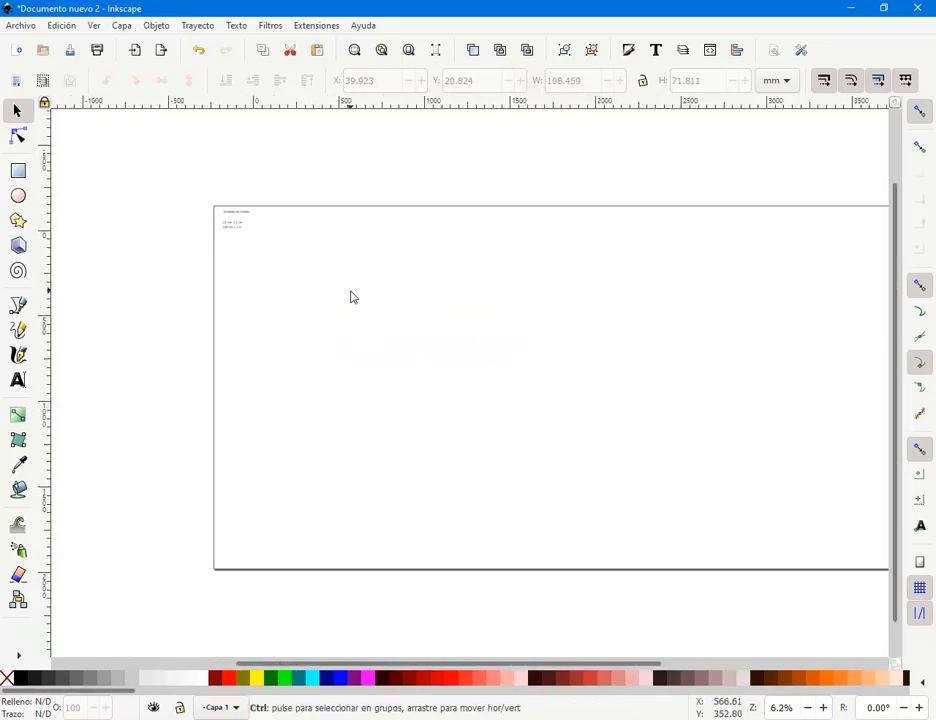
scroll(543, 376, up, 1)
scroll(455, 356, right, 1)
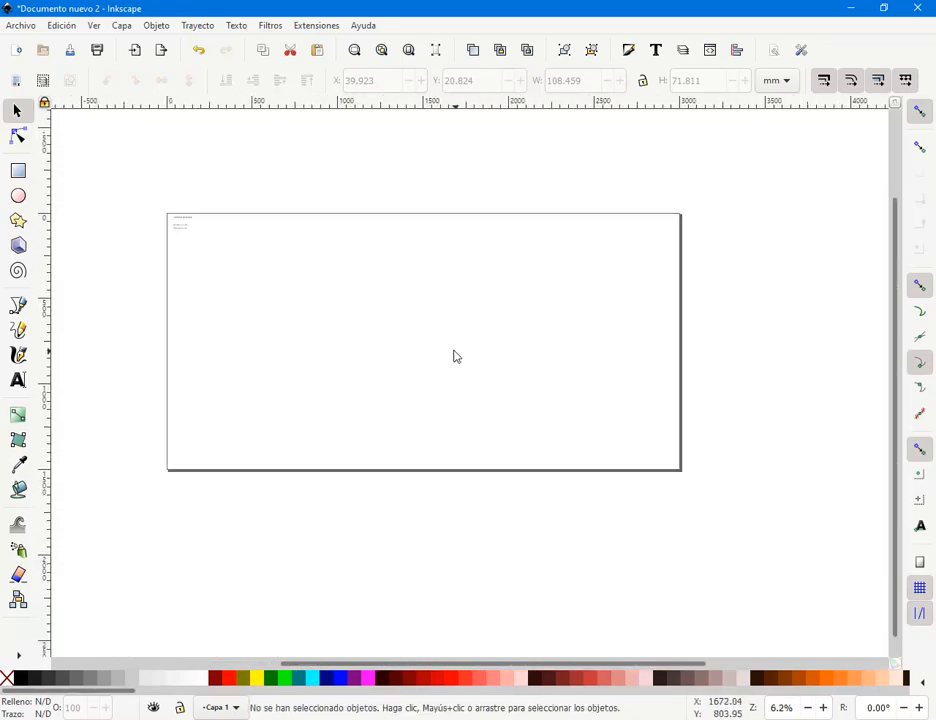
drag(170, 211, 235, 235)
click(172, 212)
drag(172, 212, 681, 213)
drag(150, 212, 159, 477)
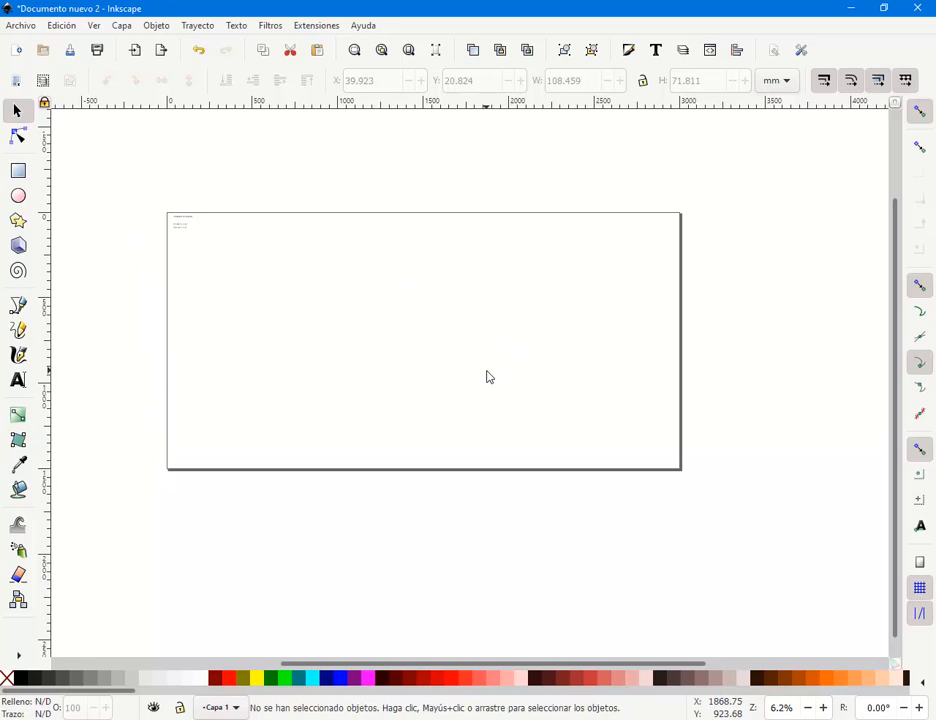
scroll(487, 377, up, 1)
drag(324, 214, 413, 271)
scroll(474, 301, down, 1)
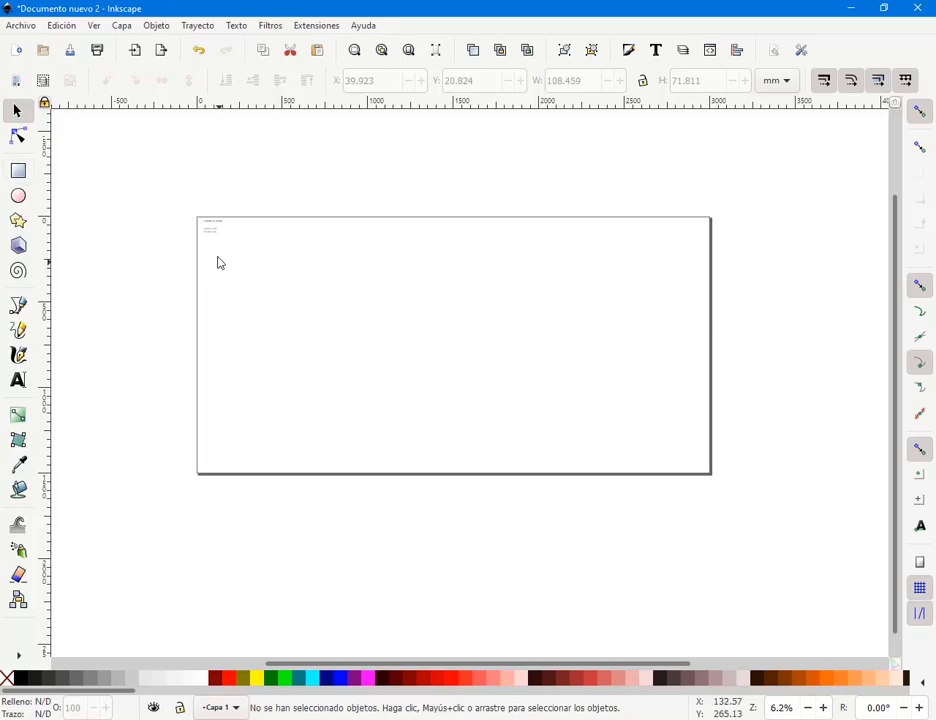
- Move the three measurement notes just above the top edge of the page
drag(196, 213, 558, 166)
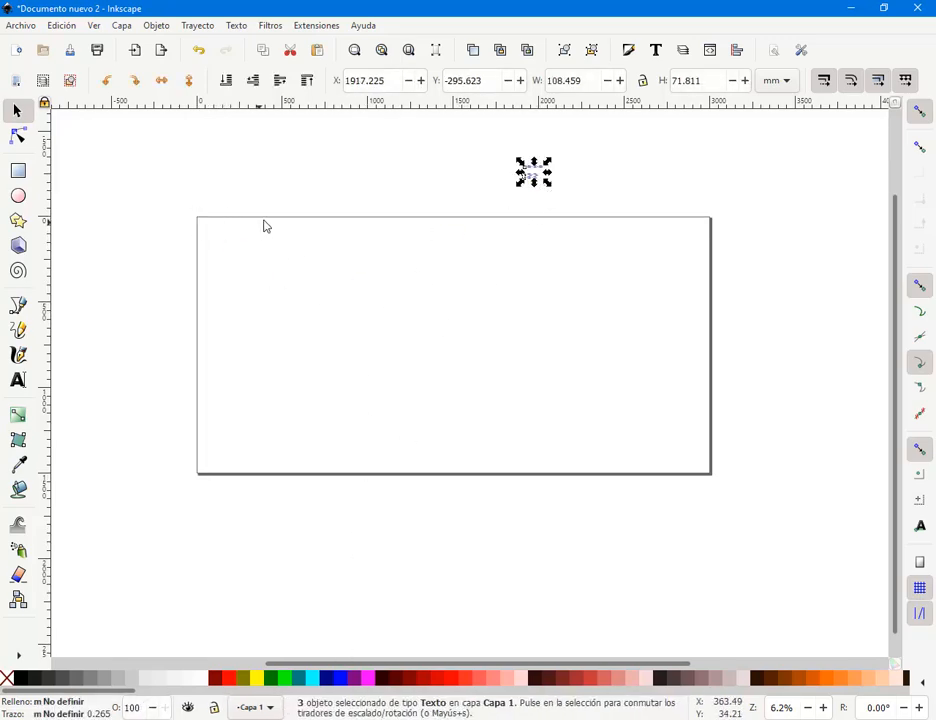
click(24, 173)
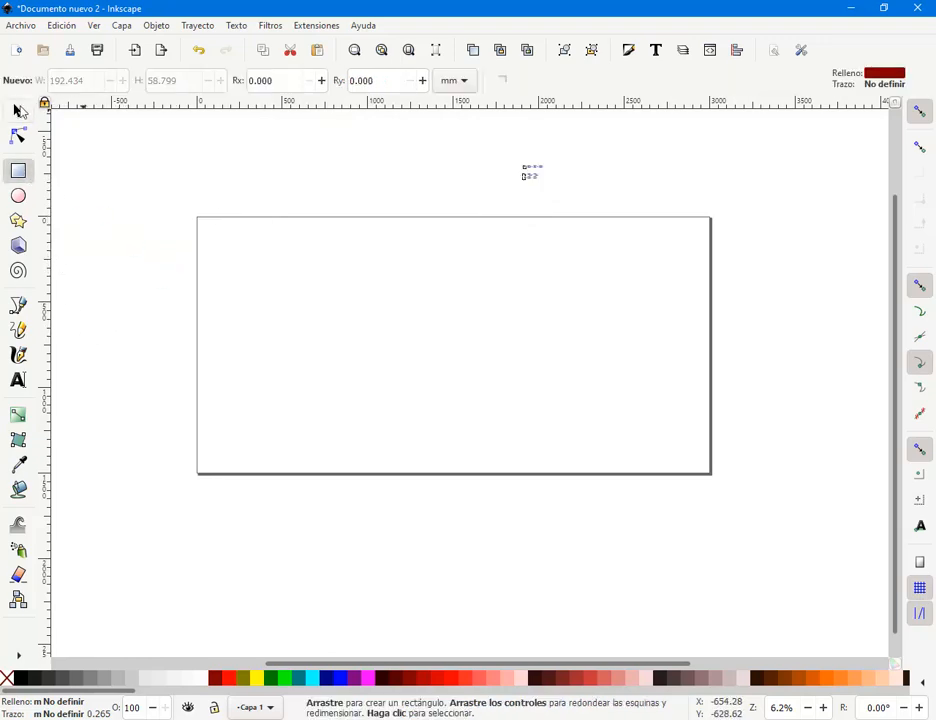
click(19, 111)
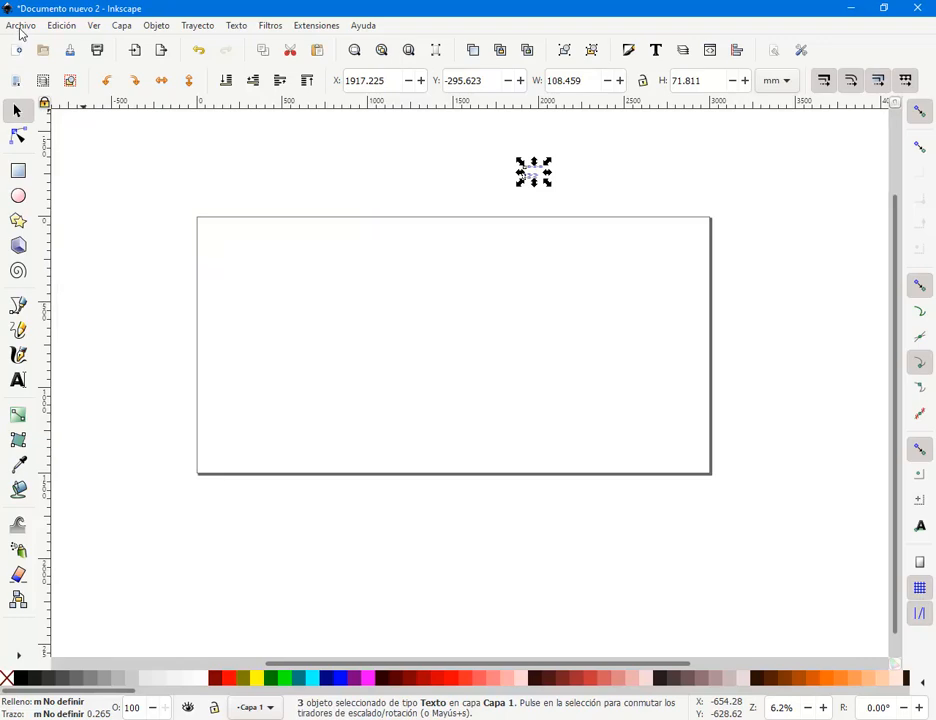
click(20, 27)
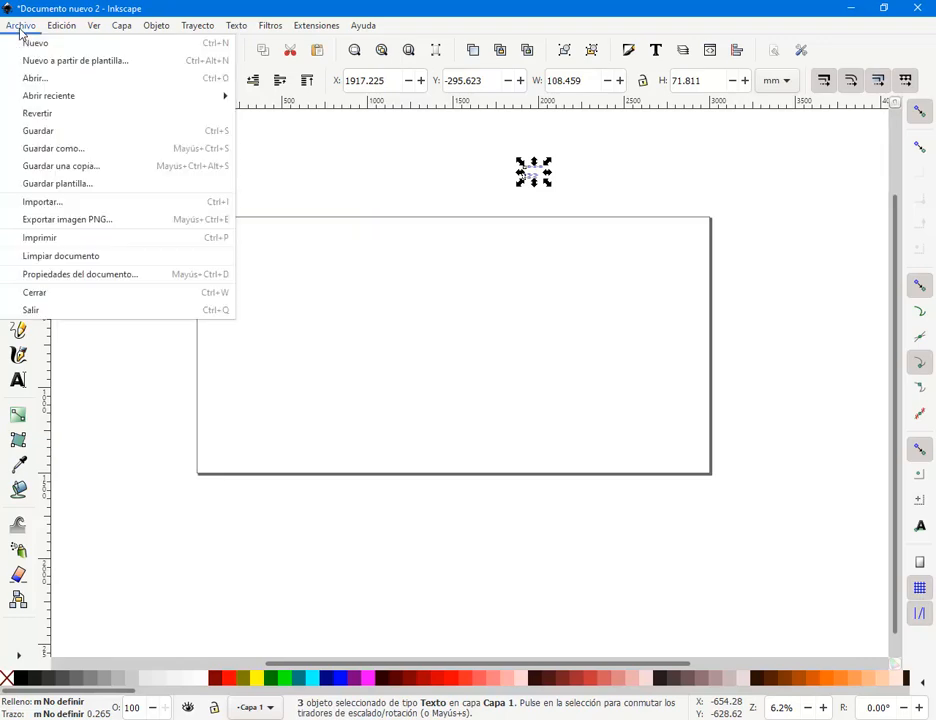
- Set the page to A4 portrait (210 × 297 mm) in Document Properties and close it
click(92, 279)
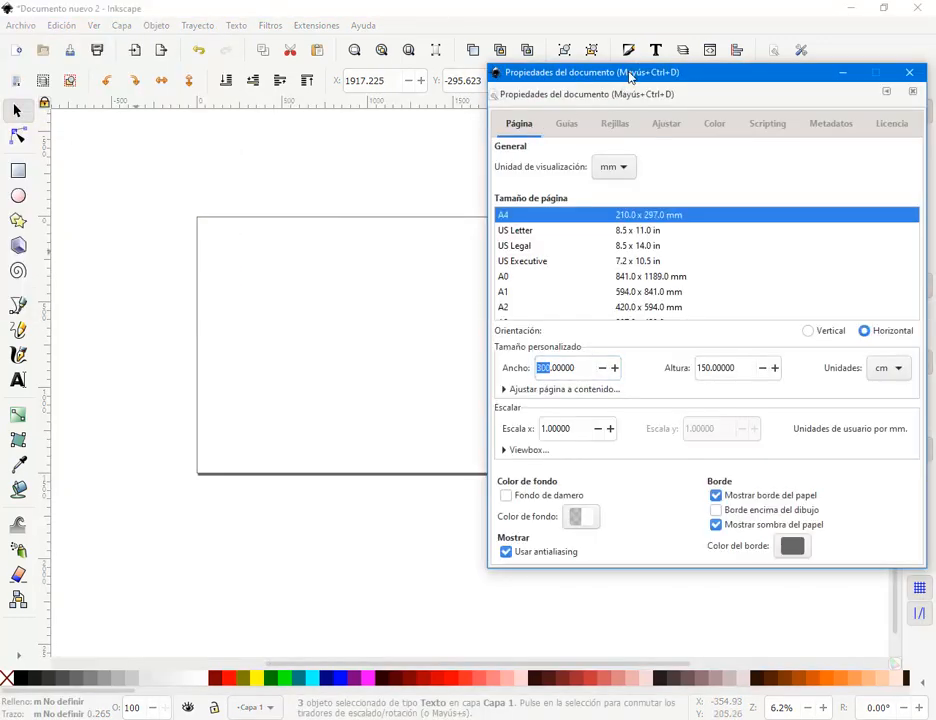
drag(630, 77, 315, 105)
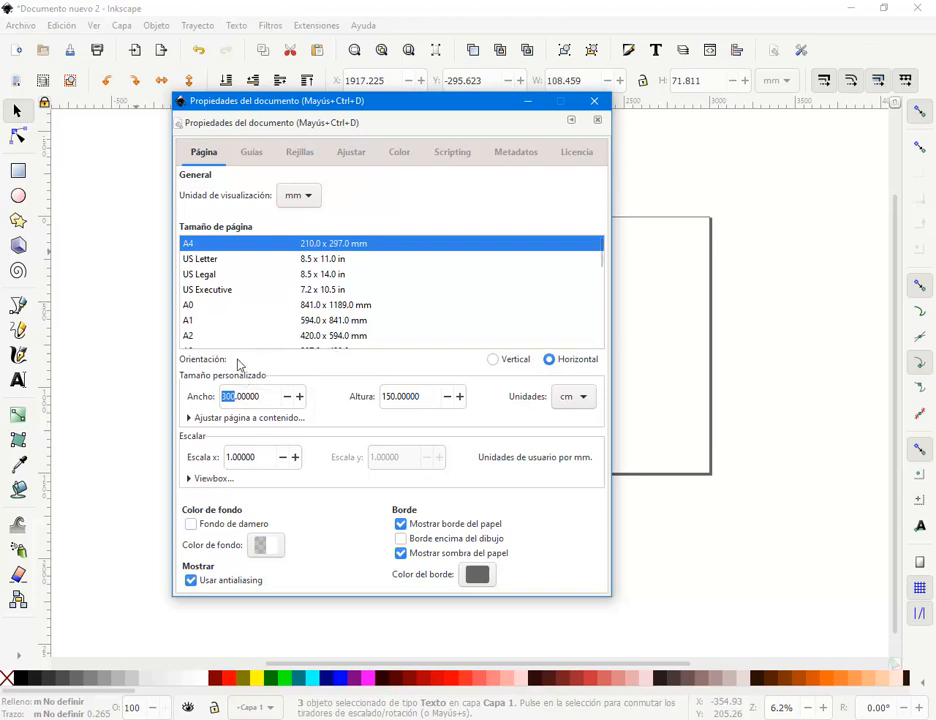
click(222, 274)
click(213, 245)
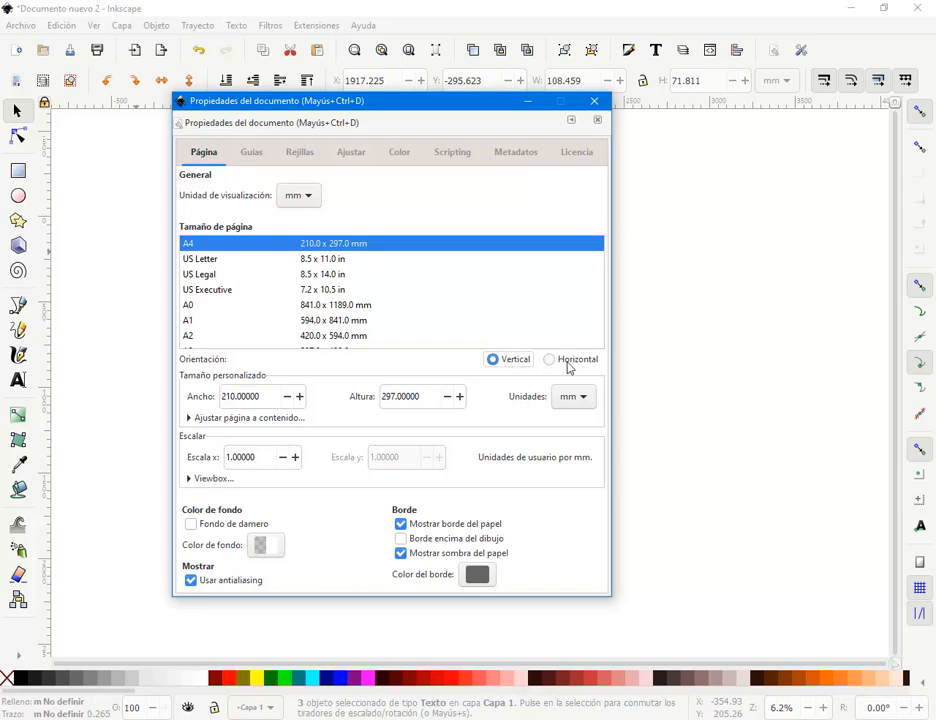
click(548, 360)
click(517, 366)
drag(229, 396, 222, 398)
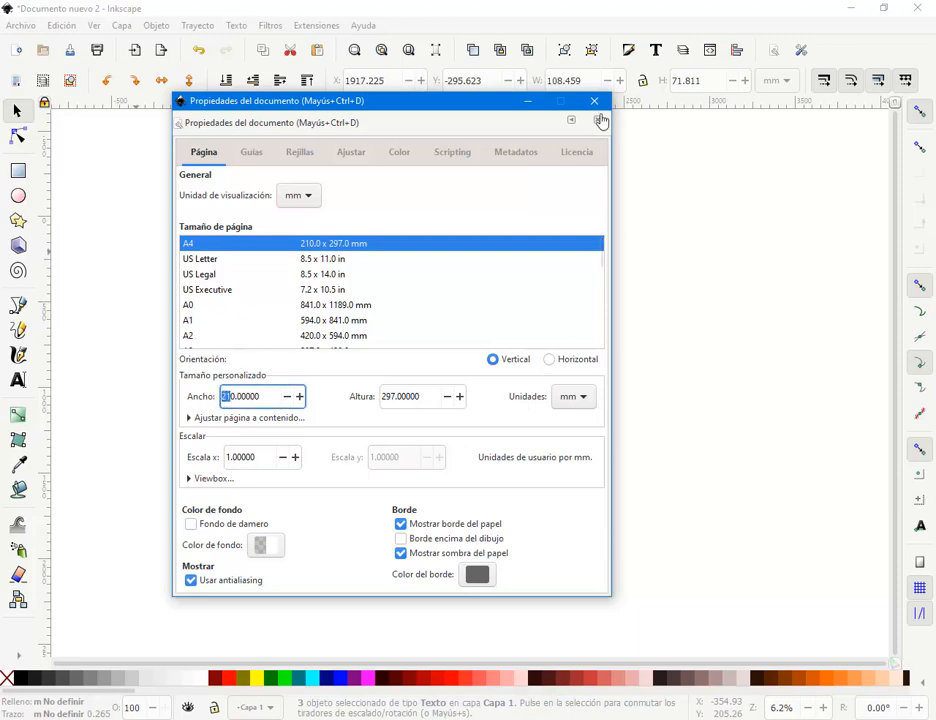
click(599, 120)
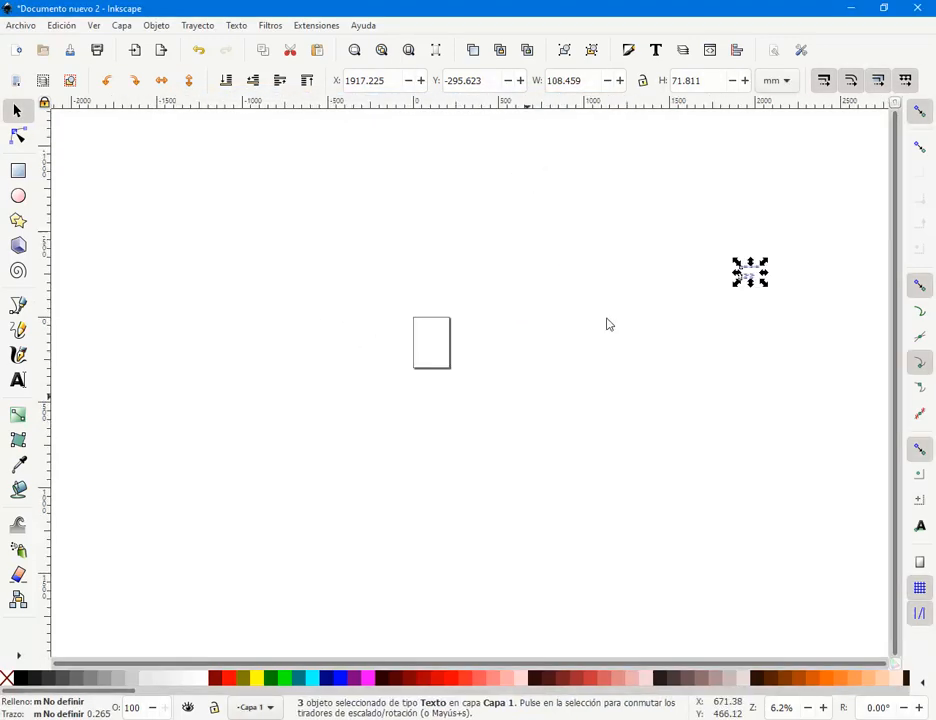
- Place the three notes just right of the A4 page, then switch to tarjetas.cdr in CorelDRAW
drag(750, 272, 428, 334)
scroll(434, 361, up, 3)
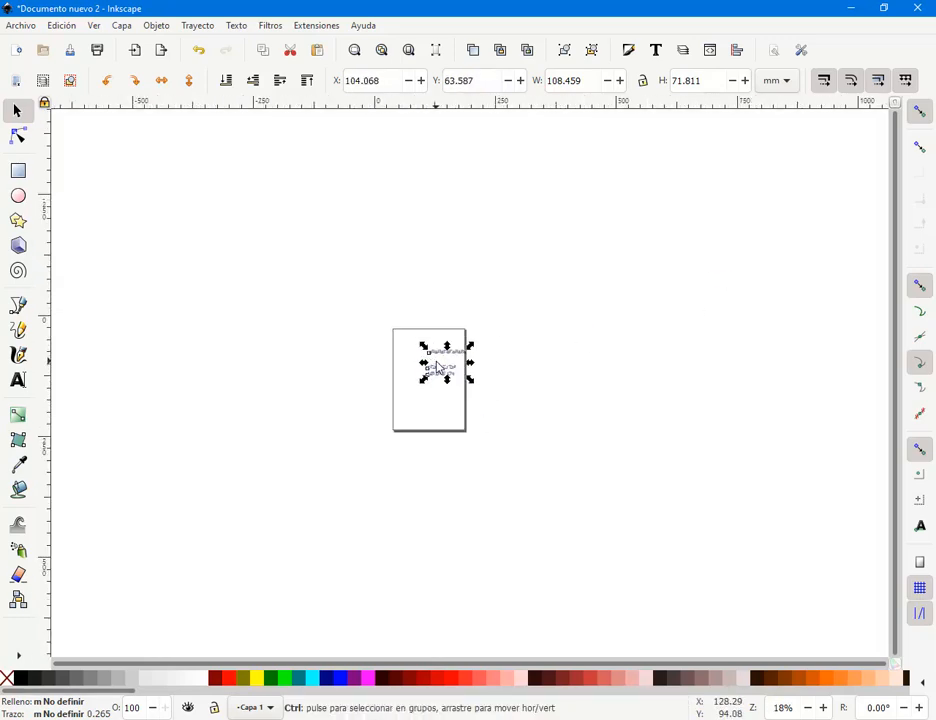
scroll(437, 368, up, 3)
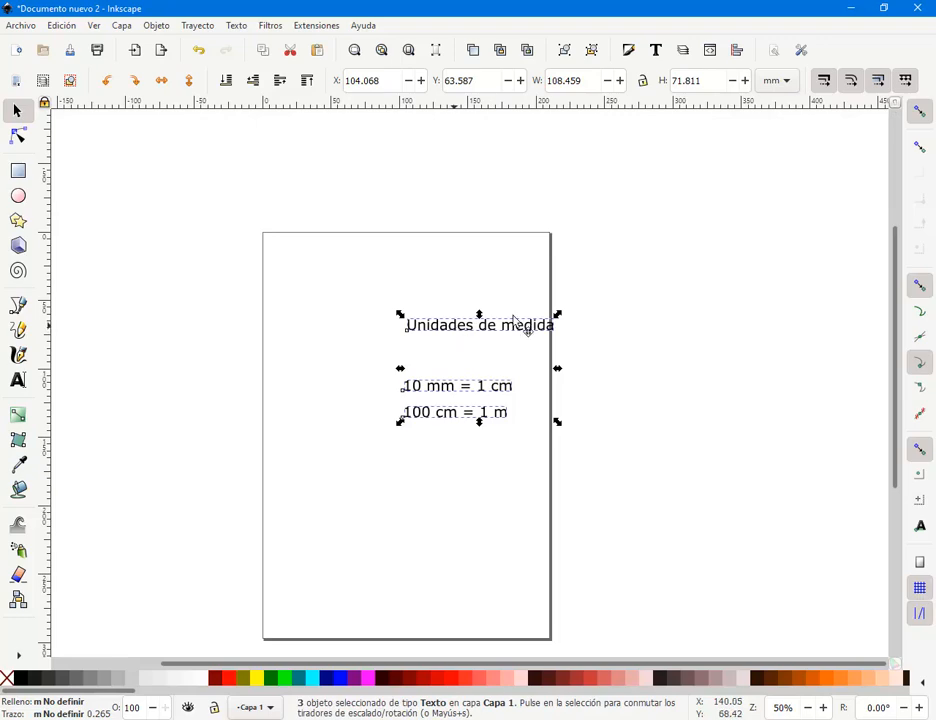
drag(513, 320, 718, 235)
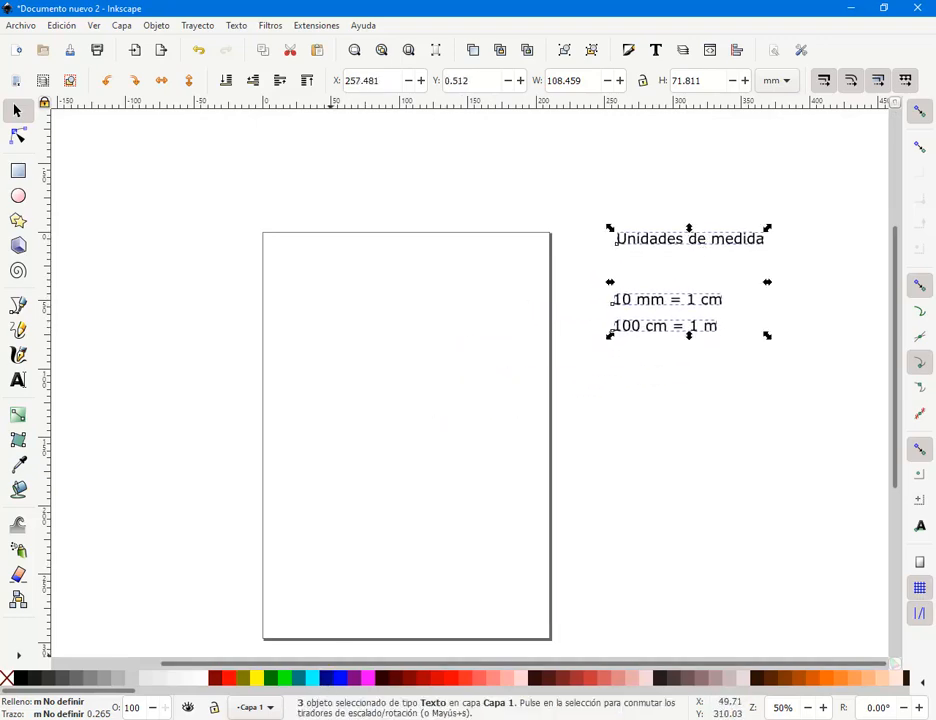
click(328, 718)
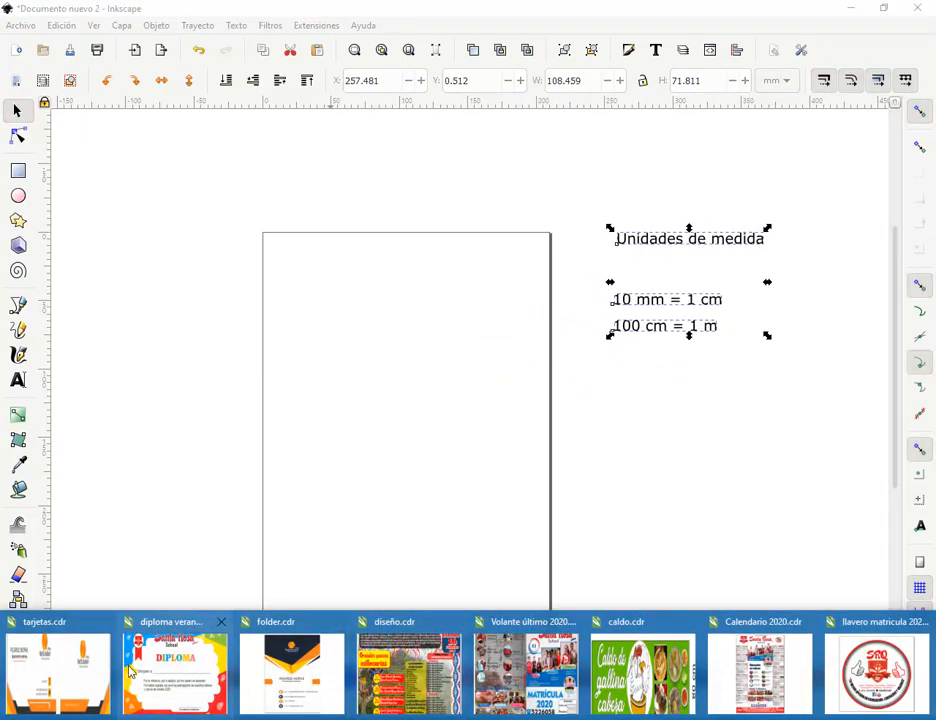
click(60, 668)
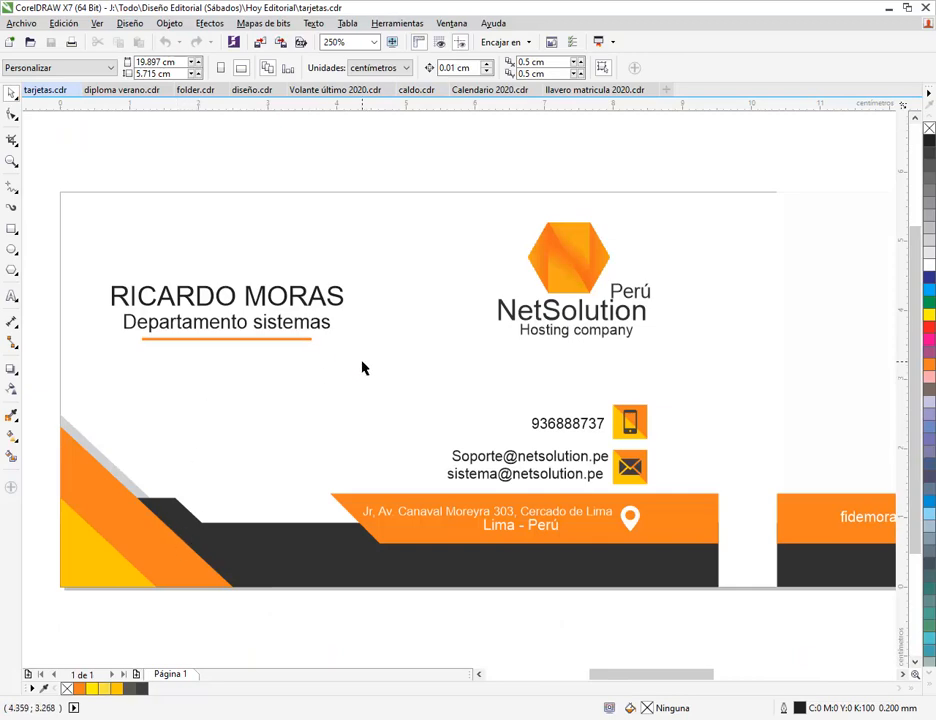
- Zoom out and marquee-select the front card in tarjetas.cdr, then deselect the notes in Inkscape
scroll(363, 368, down, 2)
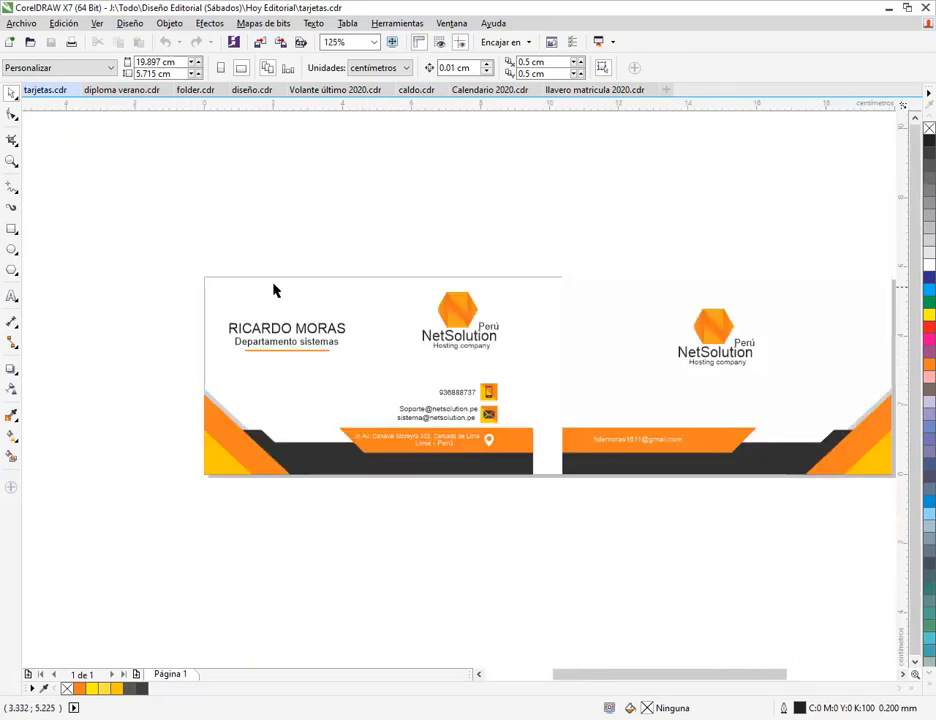
drag(216, 335, 543, 502)
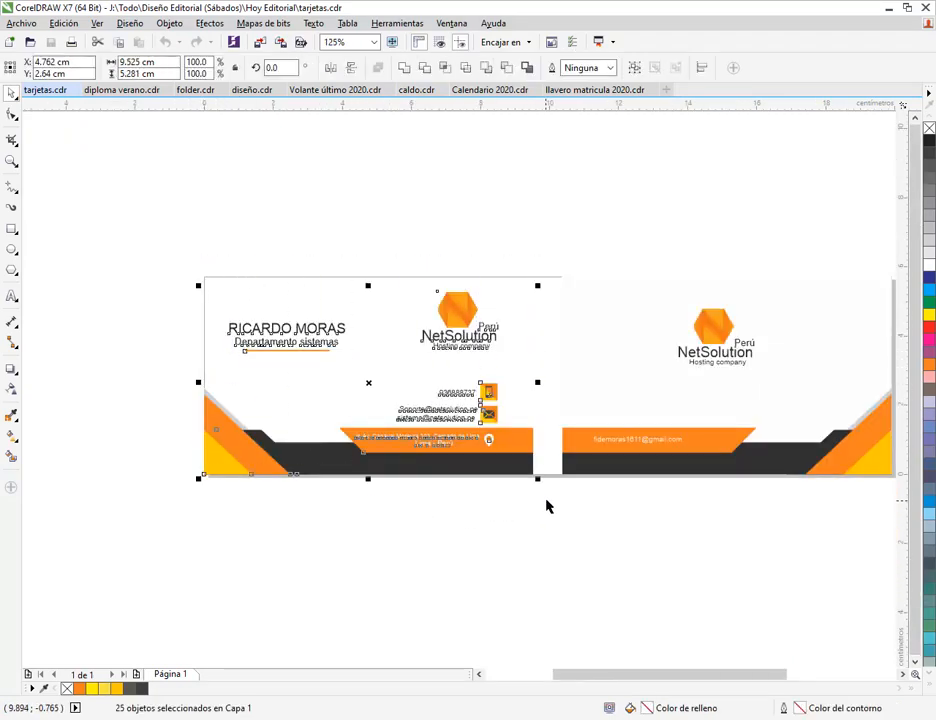
drag(197, 252, 186, 420)
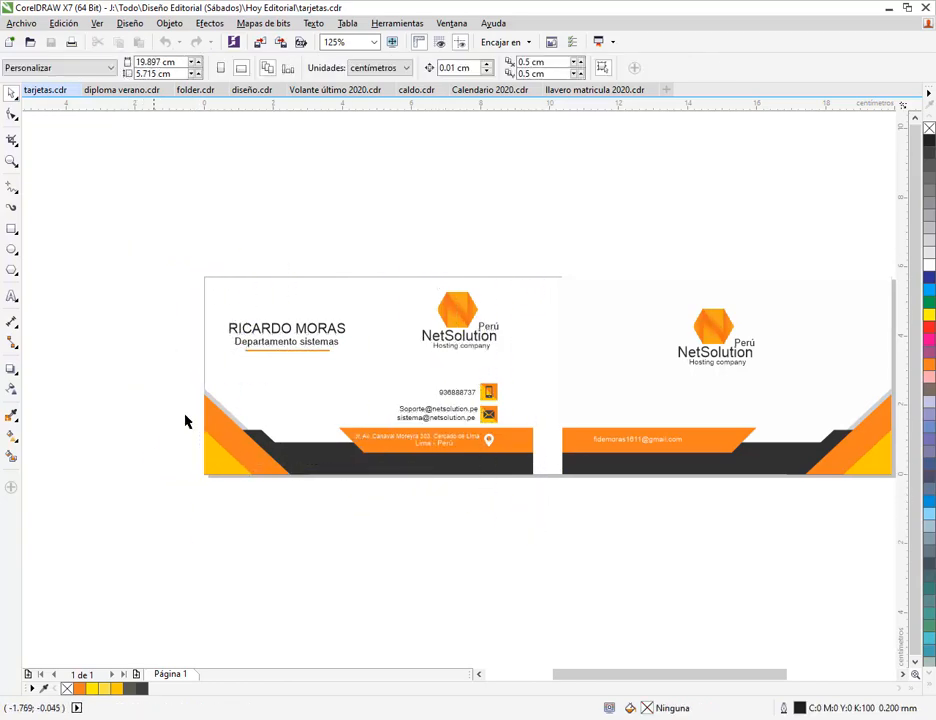
drag(198, 274, 541, 516)
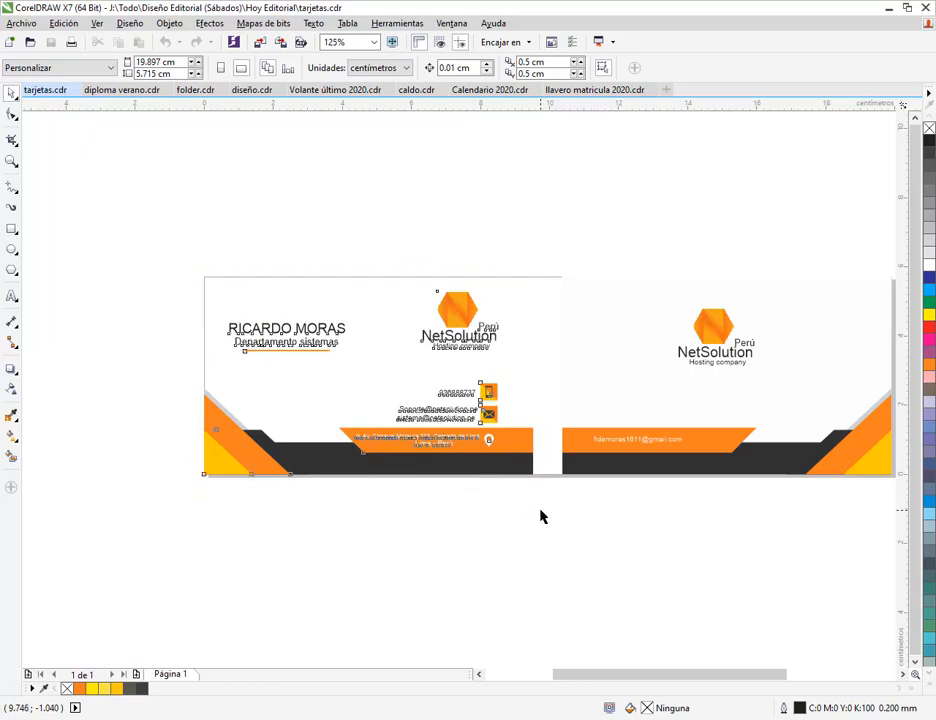
click(480, 551)
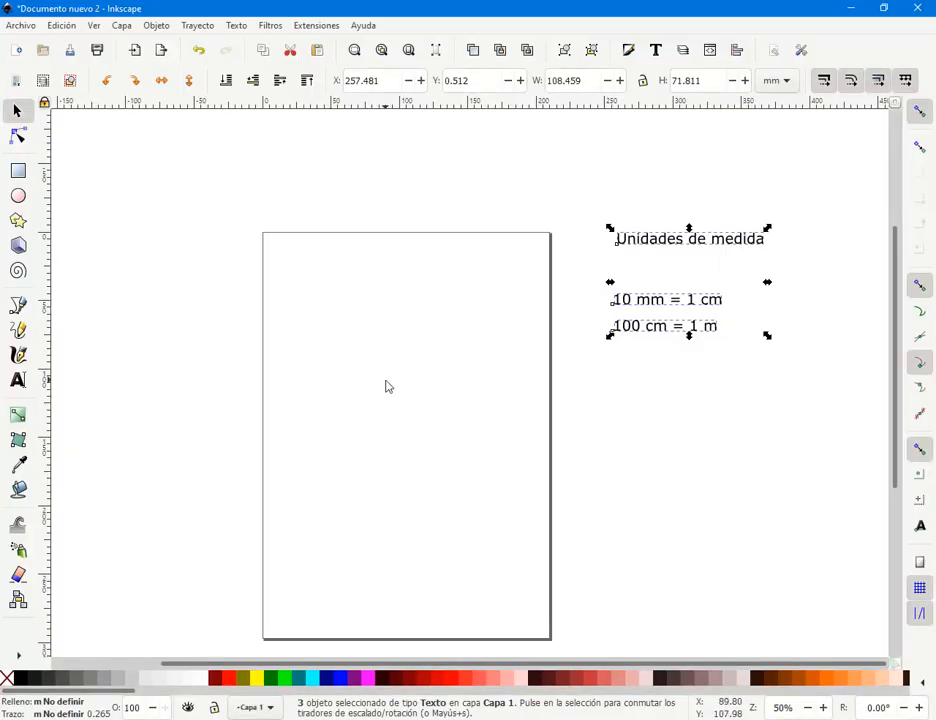
click(386, 386)
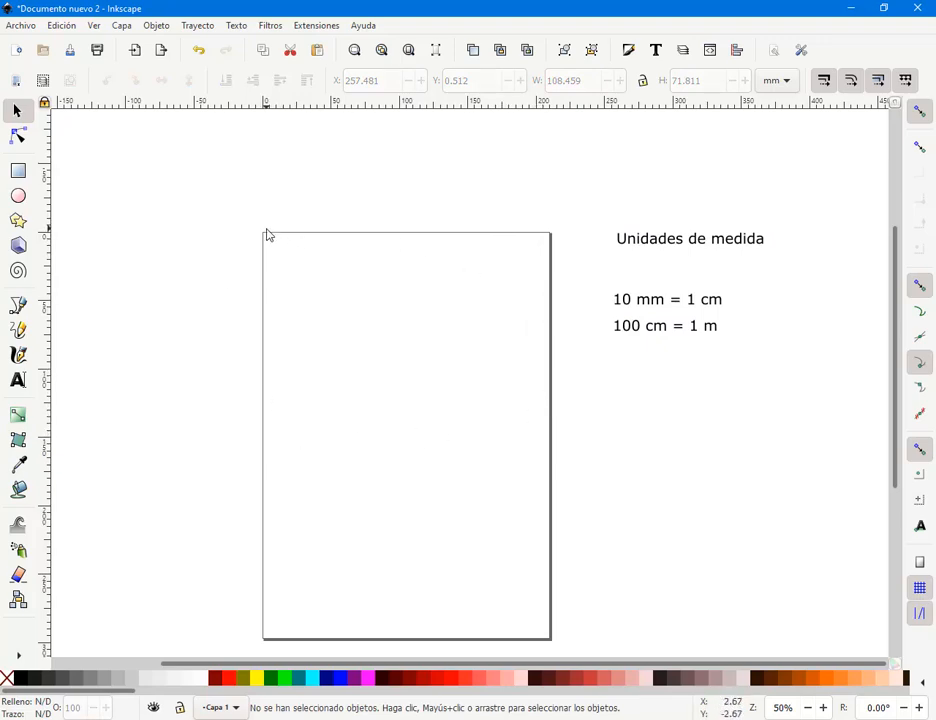
- Draw a dark red rectangle, about 96 × 42 mm, near the page's top-left corner
drag(265, 225, 463, 248)
drag(244, 244, 263, 639)
click(19, 172)
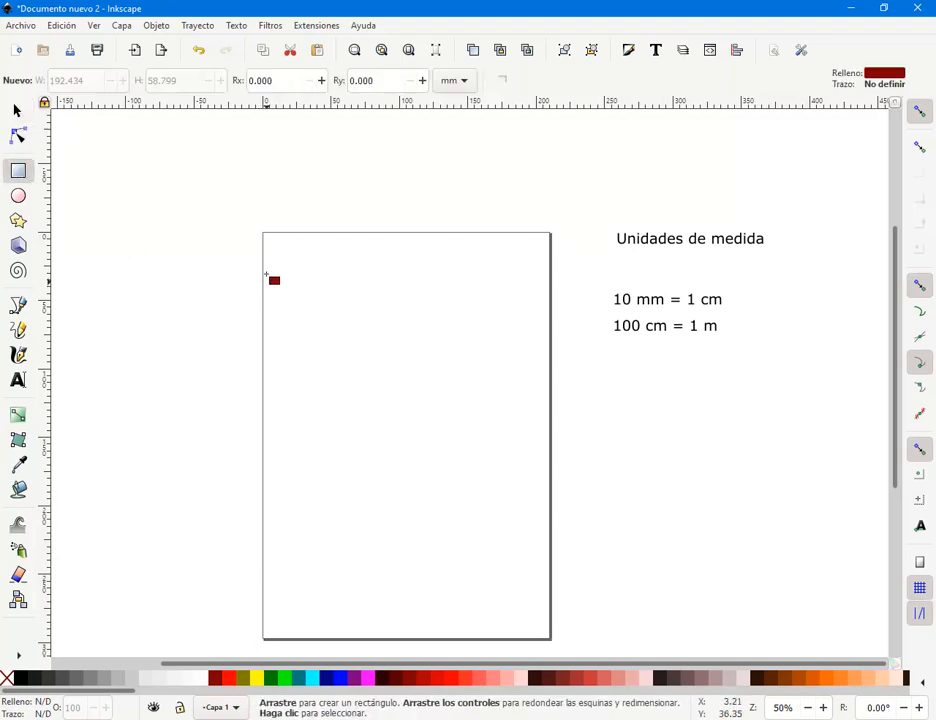
drag(270, 251, 401, 307)
click(14, 113)
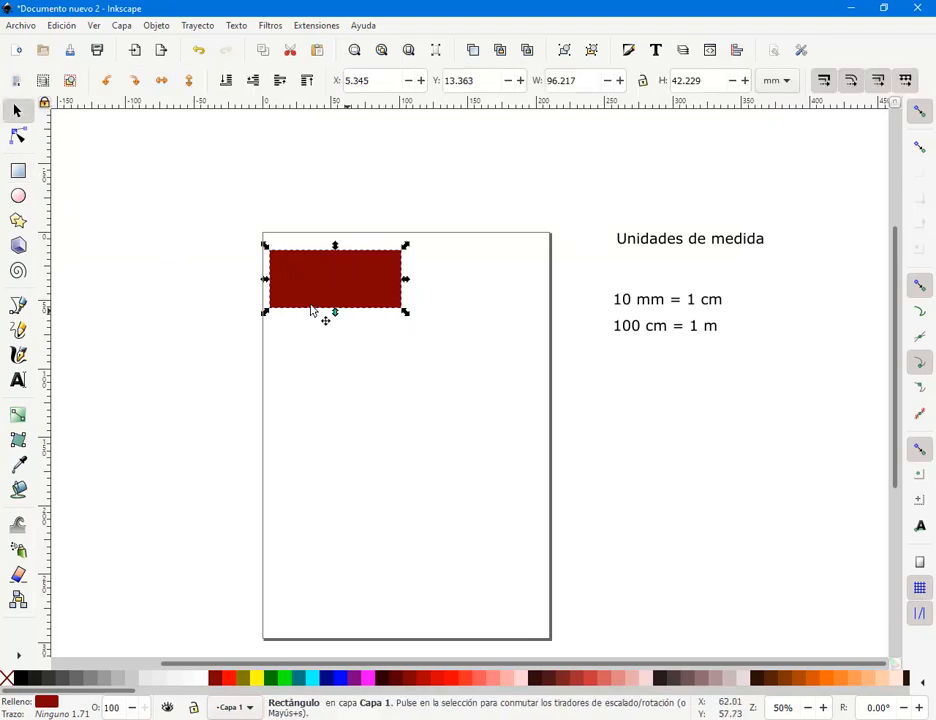
scroll(325, 280, up, 1)
scroll(325, 280, up, 1)
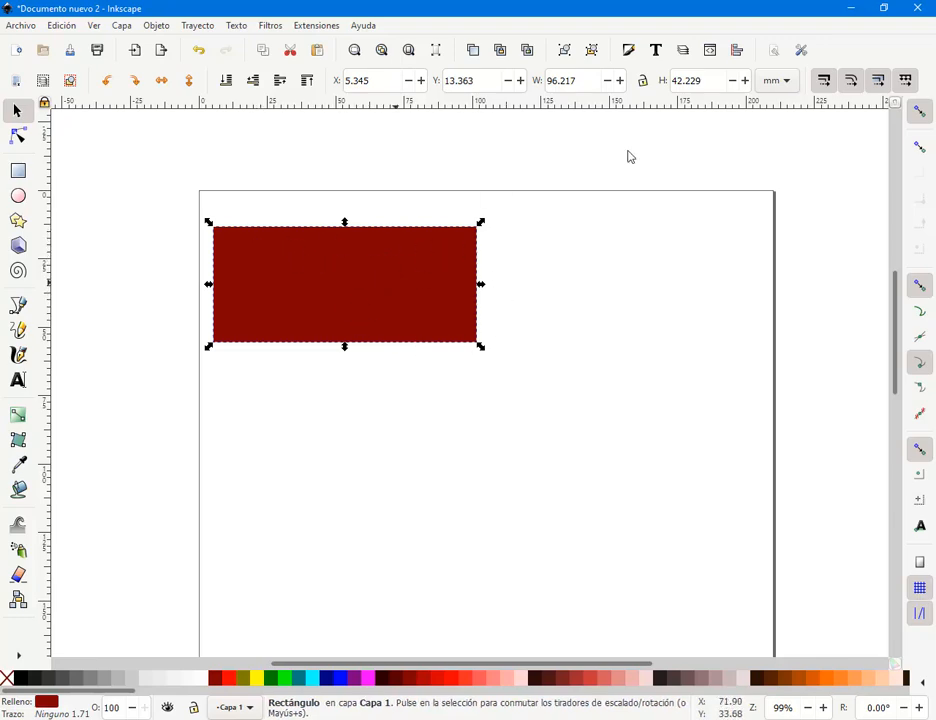
- Switch the toolbar units to cm and size the red rectangle 10 × 5 cm
click(787, 88)
click(786, 62)
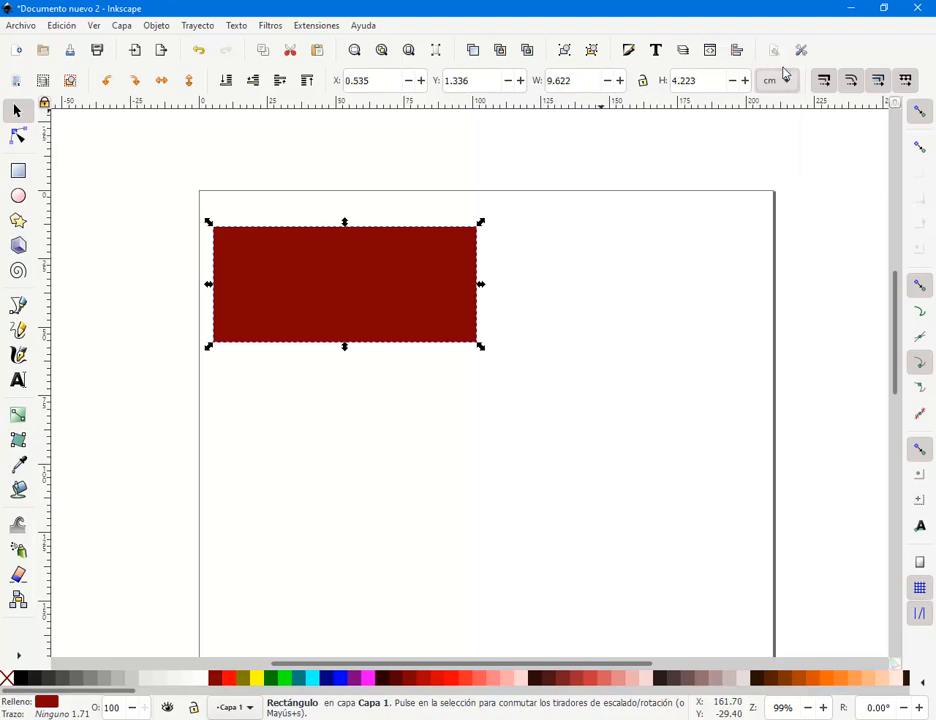
click(596, 82)
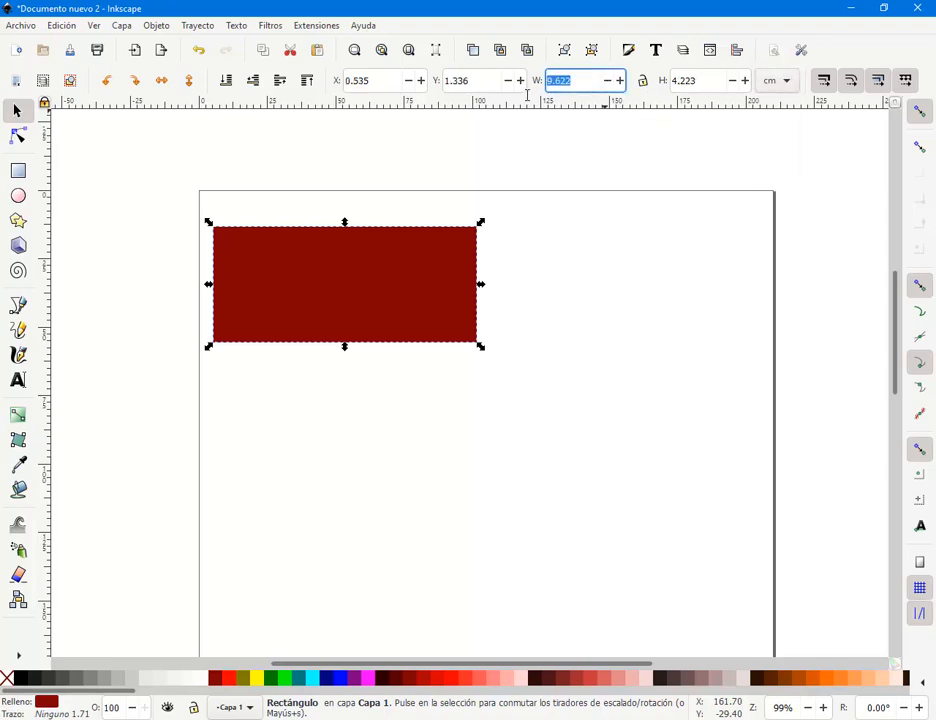
text(10)
key(Return)
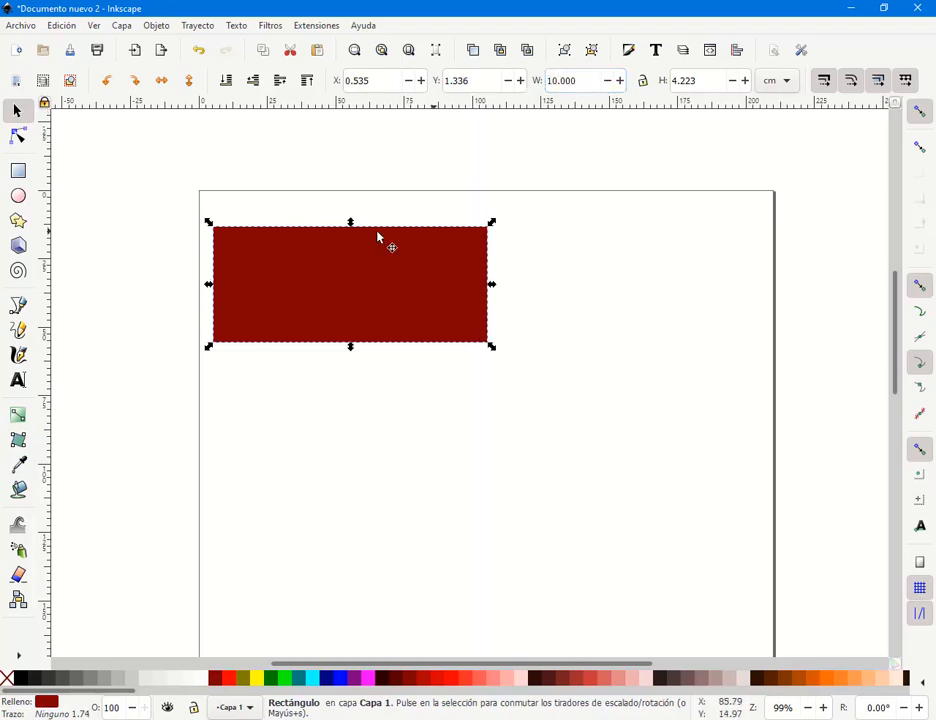
click(710, 78)
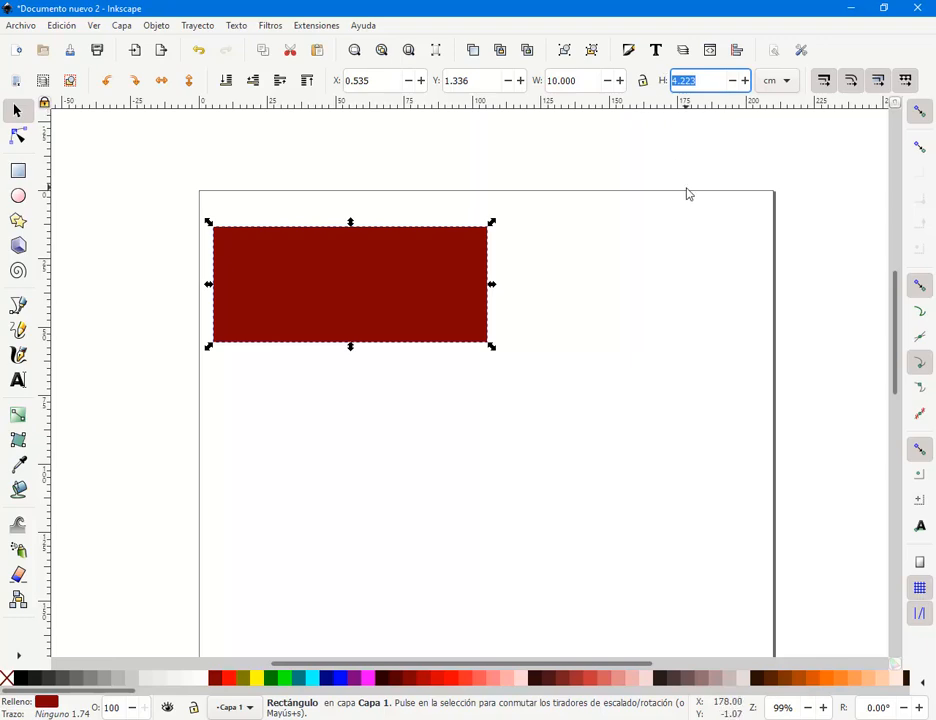
key(Return)
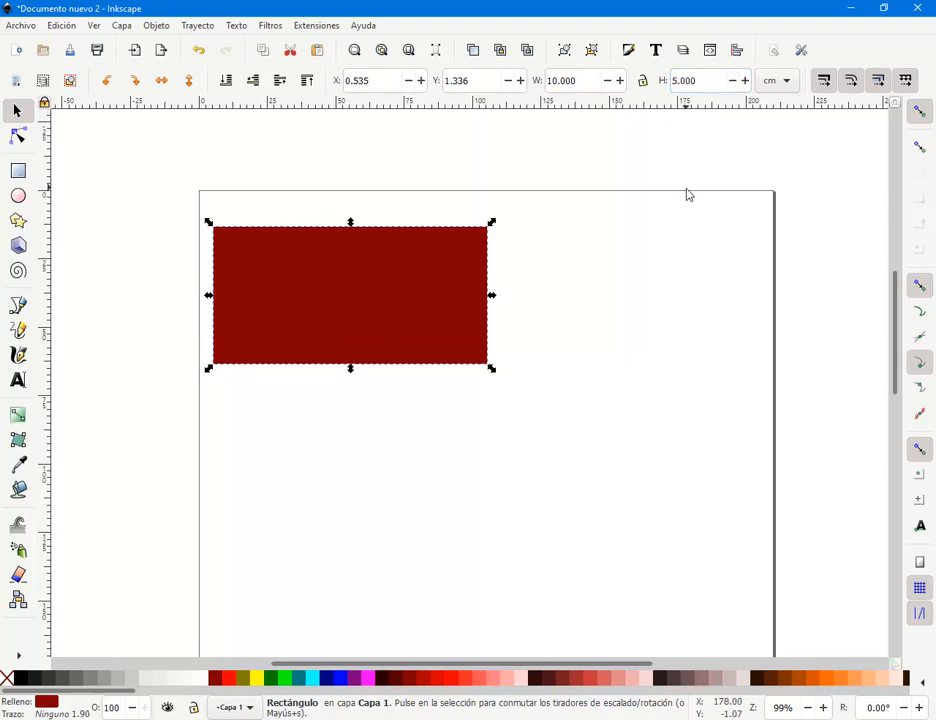
- Move the rectangle up-left near the page's top-left corner (X 0.481, Y 0.695 cm)
click(566, 372)
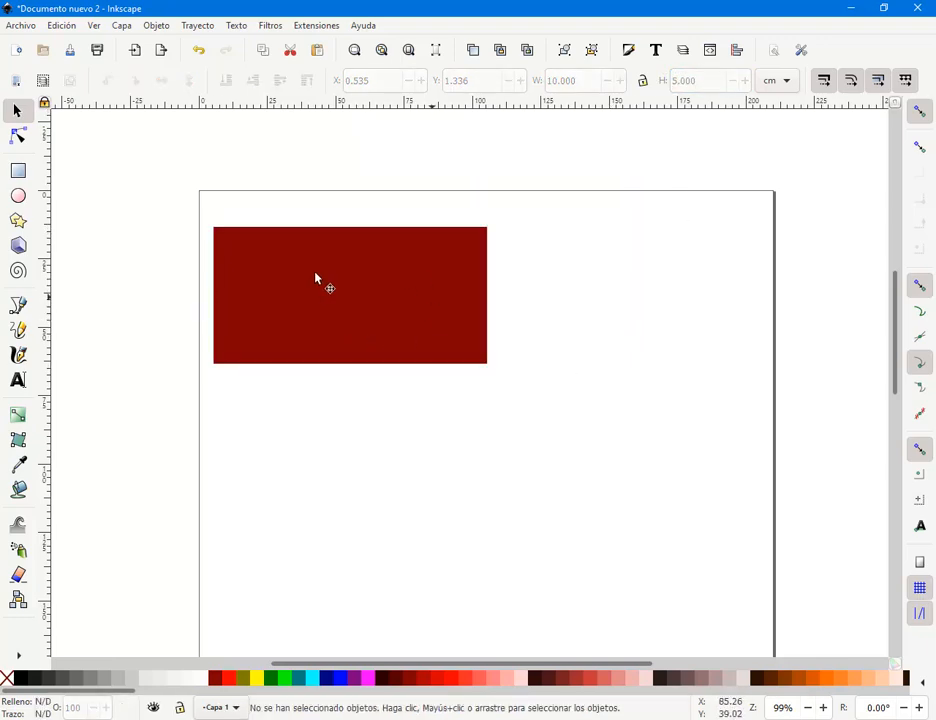
click(330, 288)
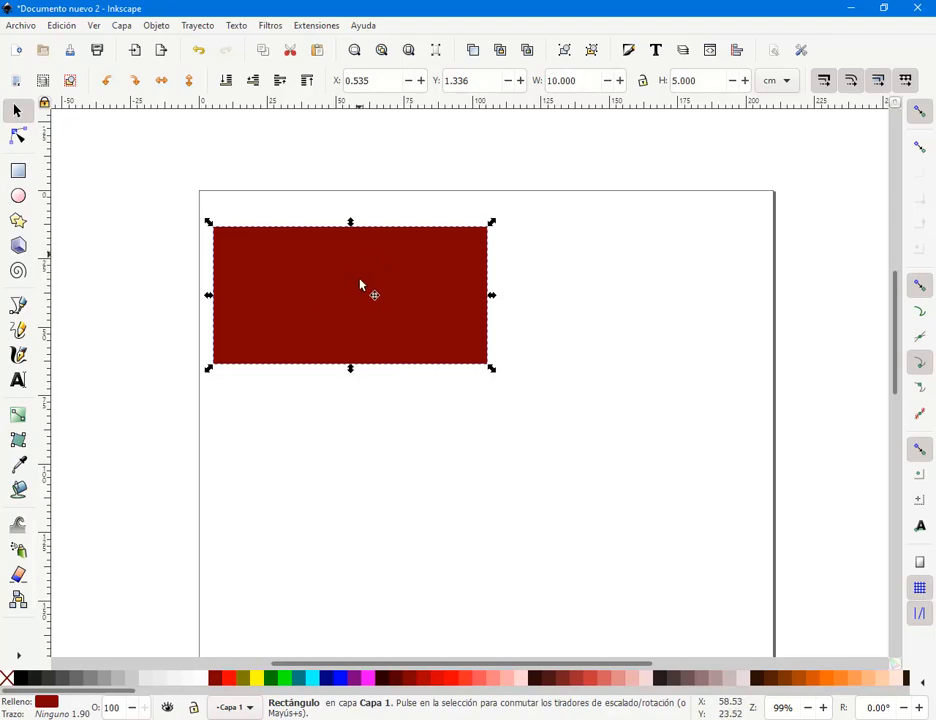
drag(361, 278, 361, 257)
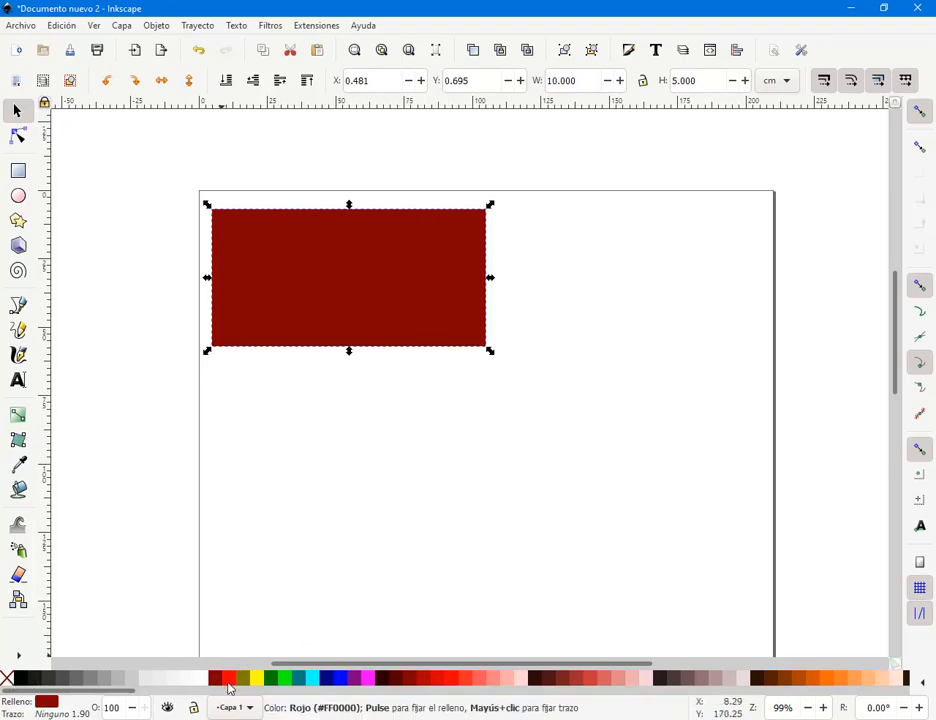
- Give the rectangle a black stroke and remove its red fill
right_click(20, 679)
click(62, 613)
click(5, 681)
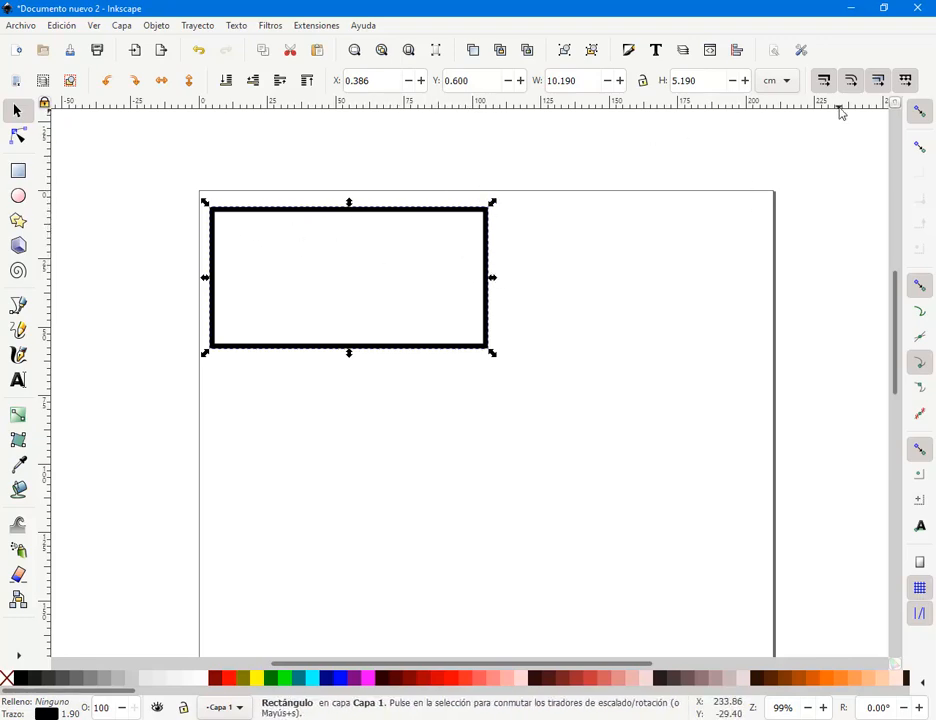
right_click(368, 219)
mouse_move(437, 410)
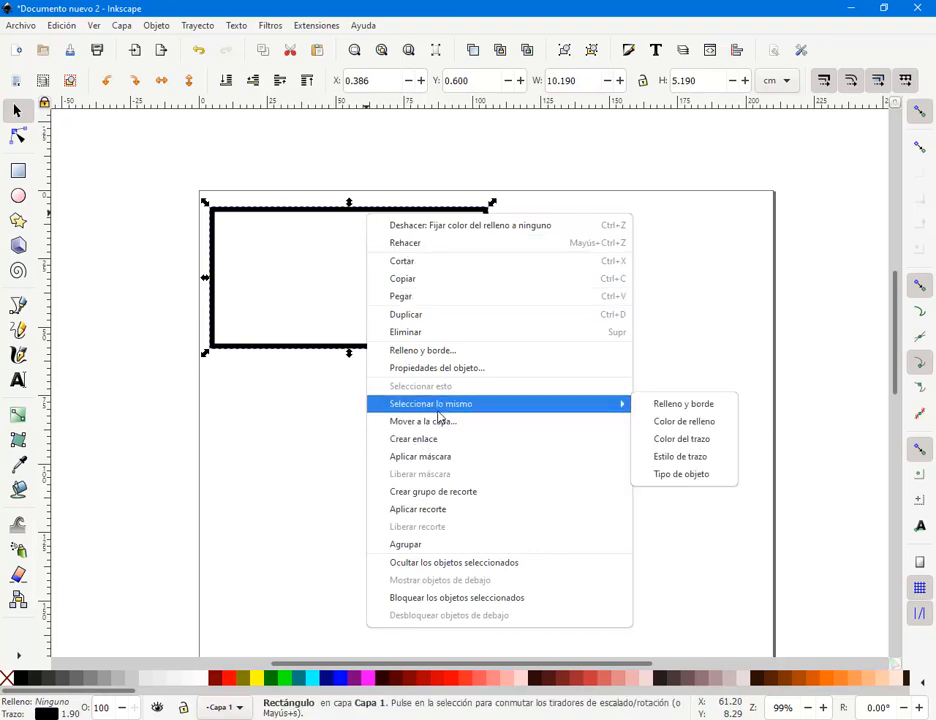
key(Escape)
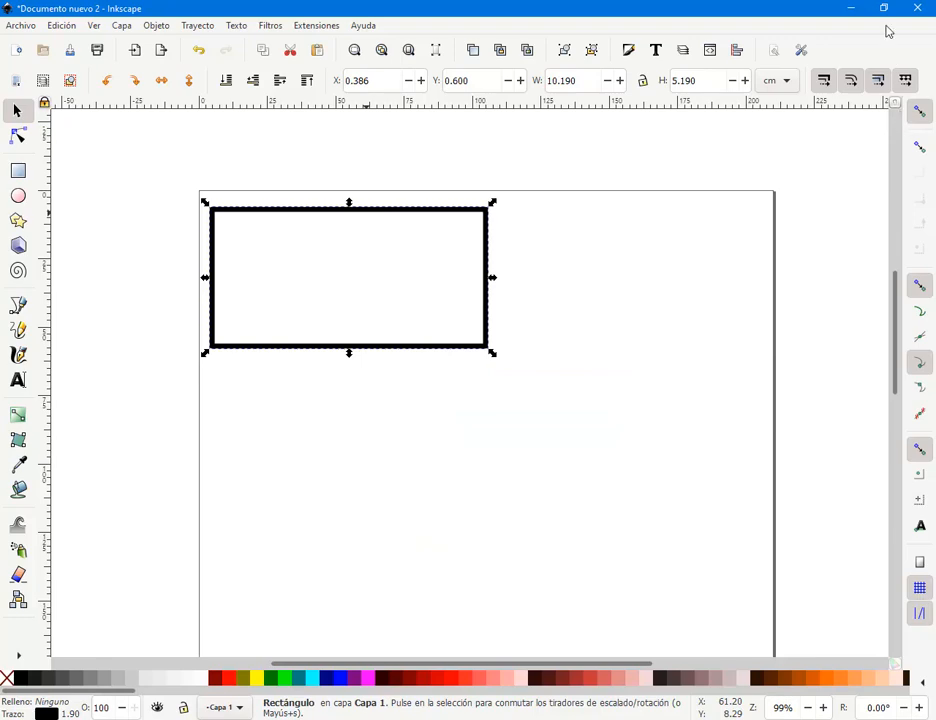
- Set the rectangle's stroke width to 0.2 mm in Fill and Stroke
key(ctrl+shift+f)
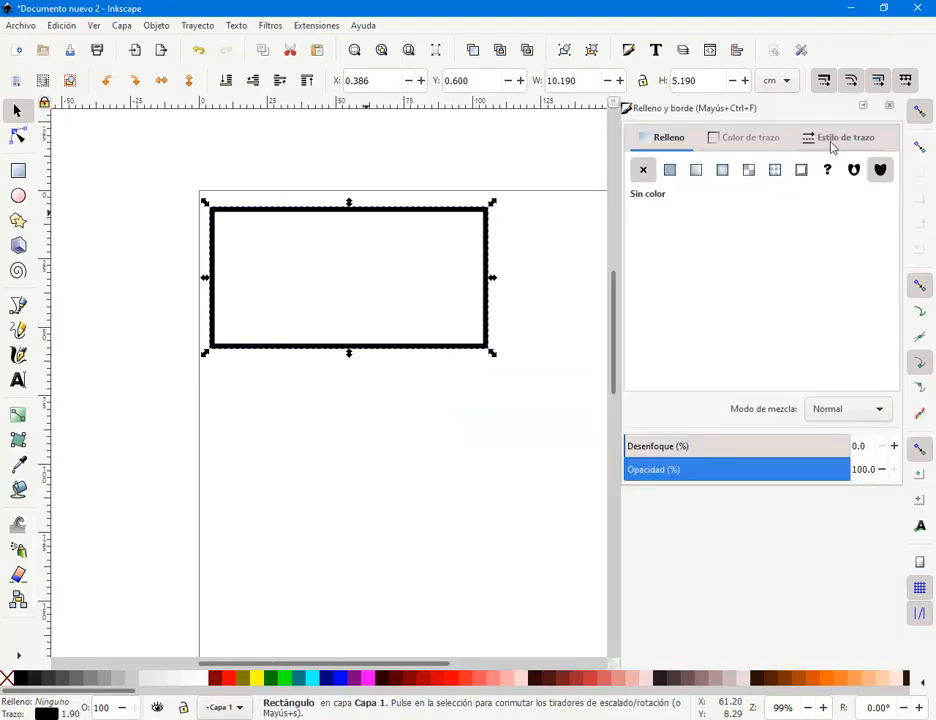
click(840, 140)
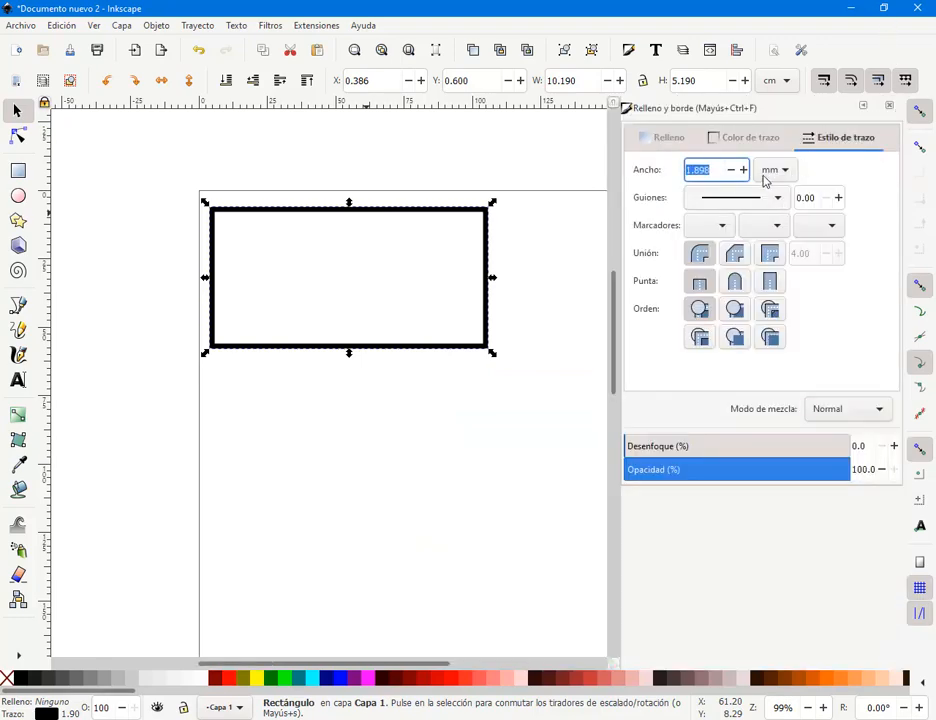
click(732, 172)
click(733, 172)
click(733, 172)
click(733, 172)
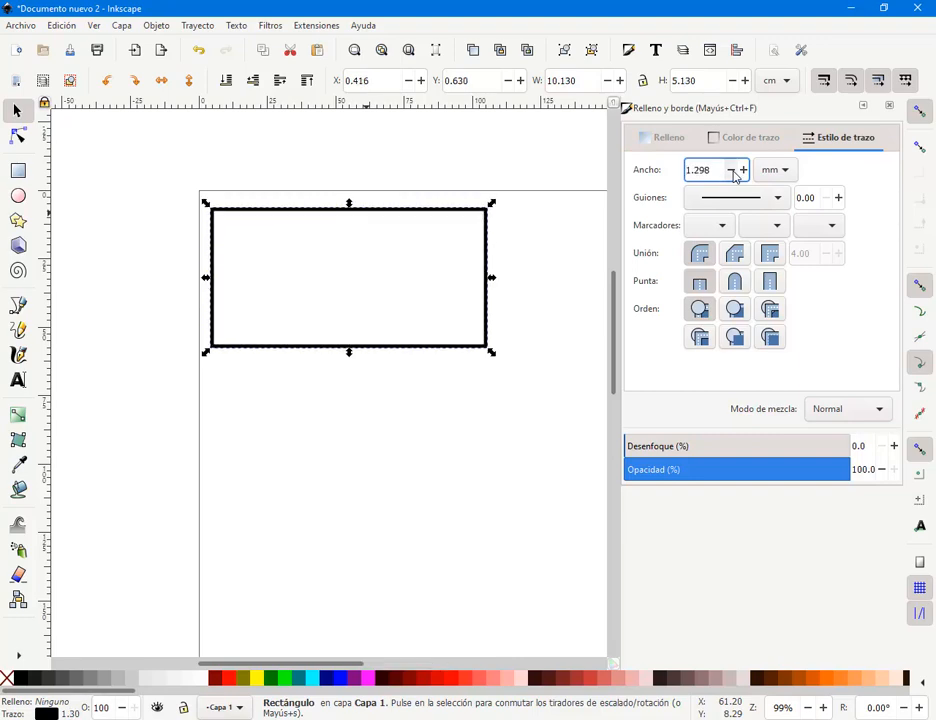
click(733, 172)
click(733, 172)
click(733, 172)
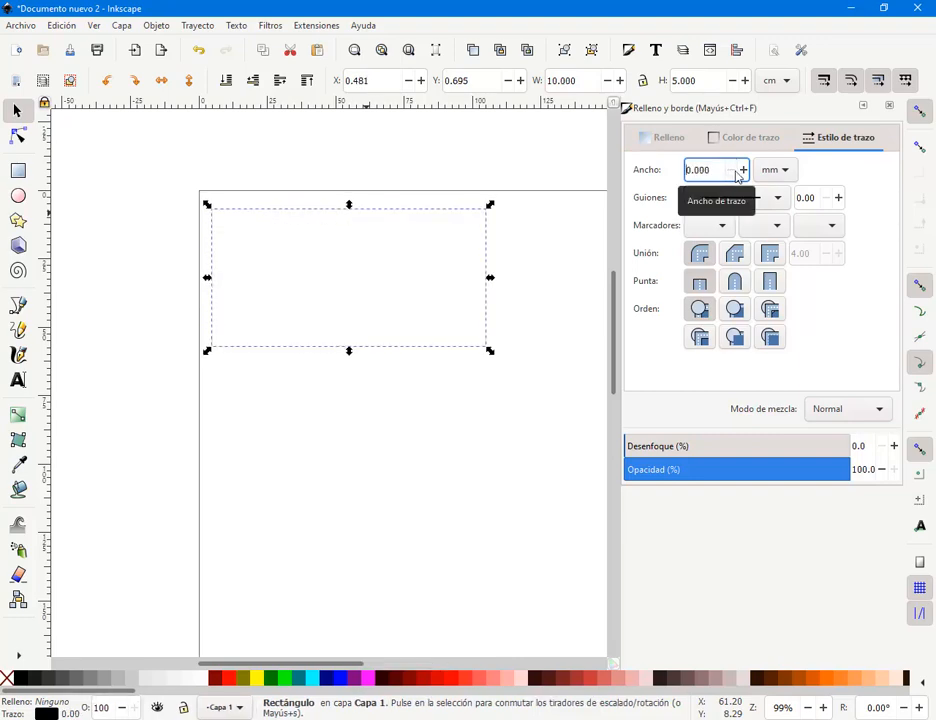
click(742, 172)
click(742, 172)
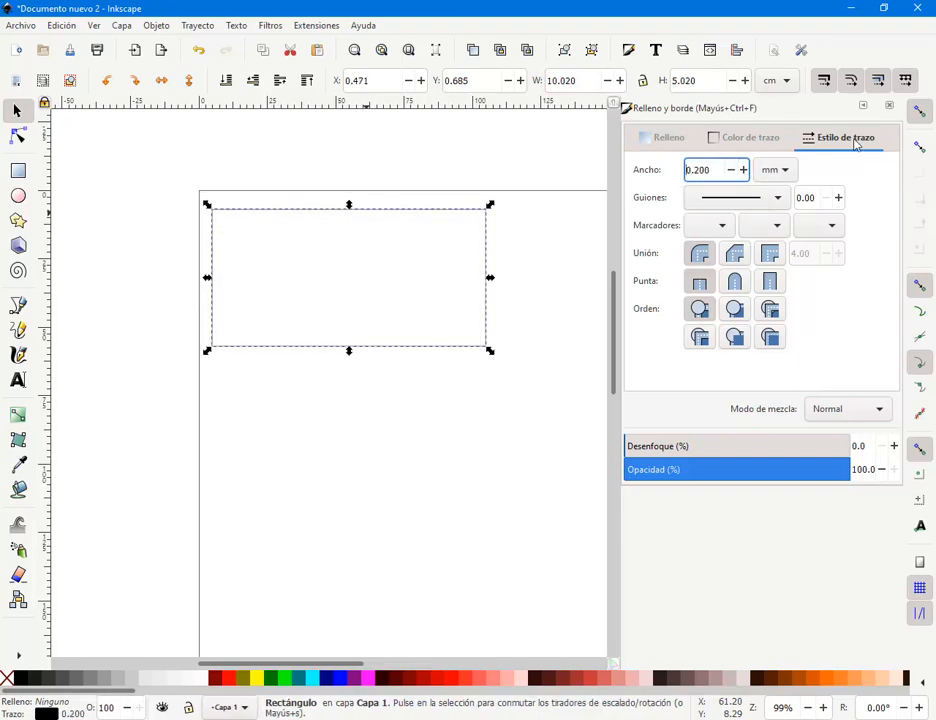
click(889, 105)
click(583, 263)
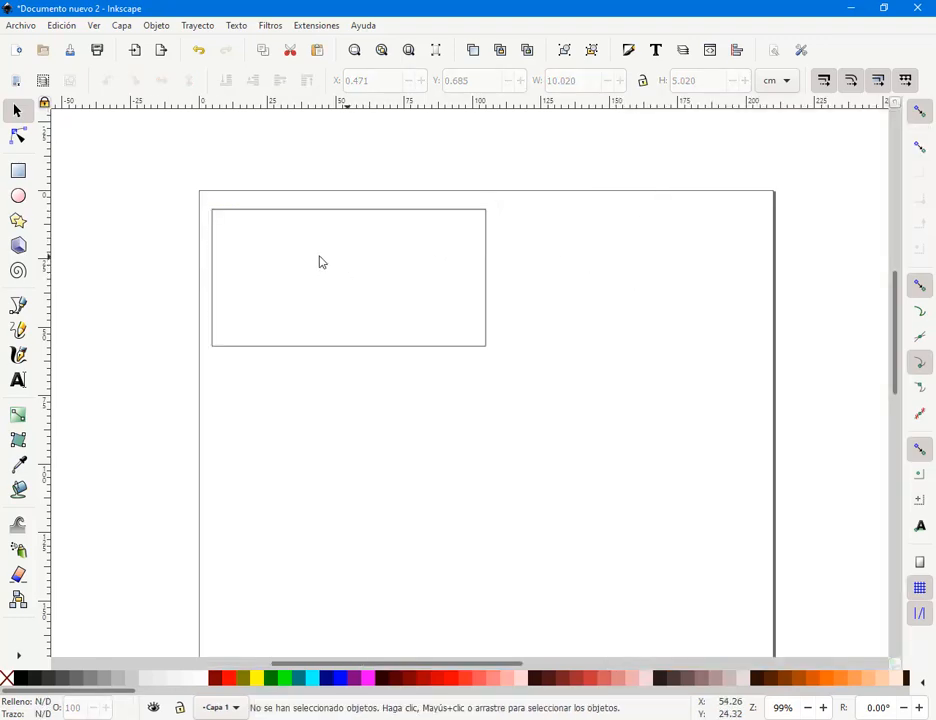
scroll(353, 264, up, 1)
drag(353, 264, 384, 261)
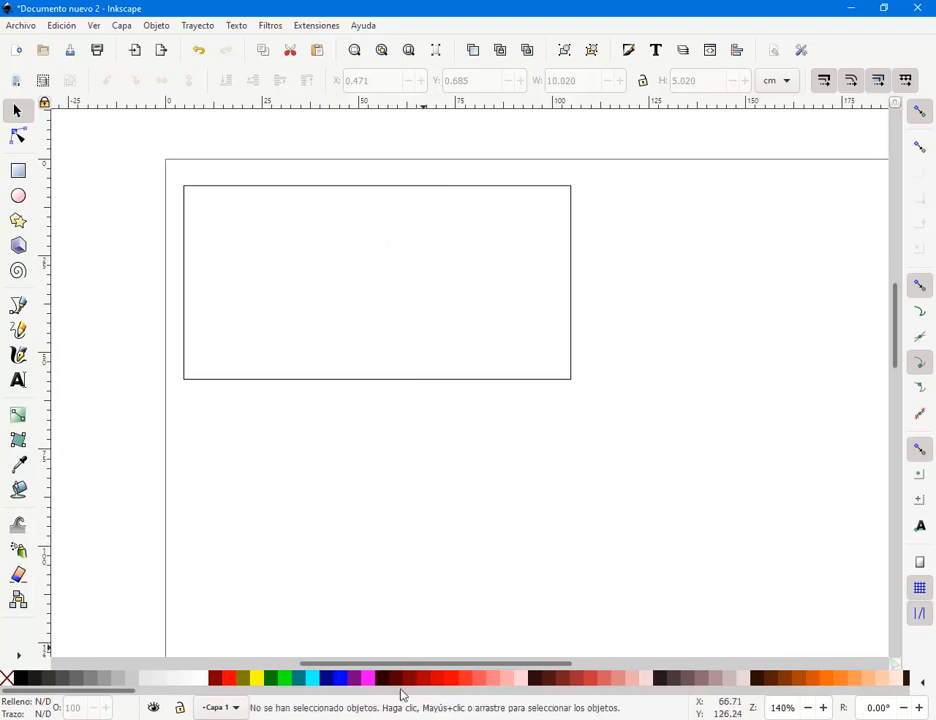
mouse_move(120, 716)
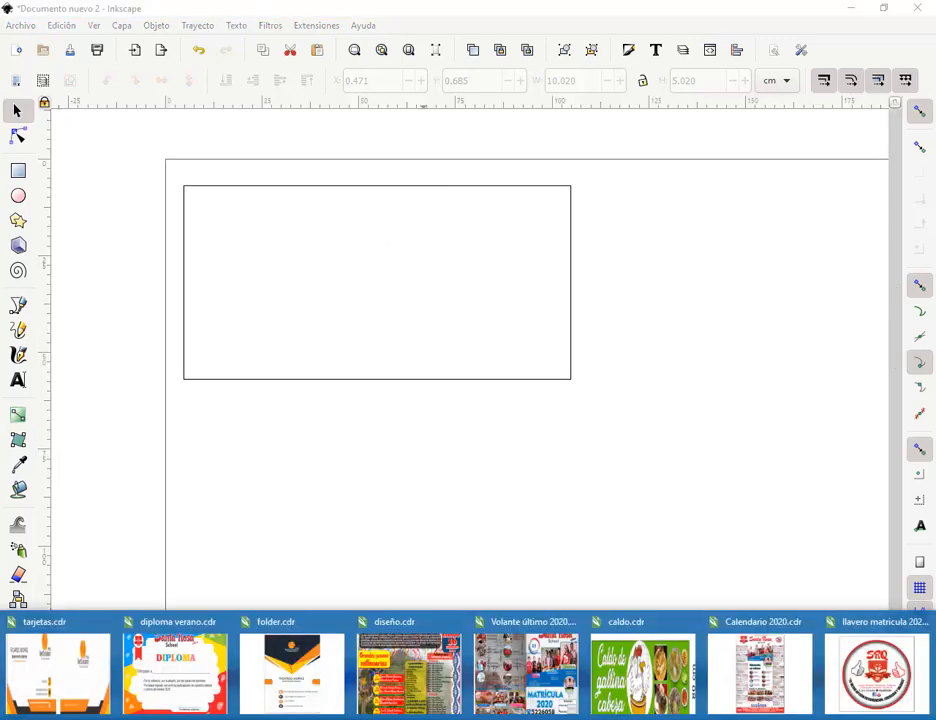
click(98, 687)
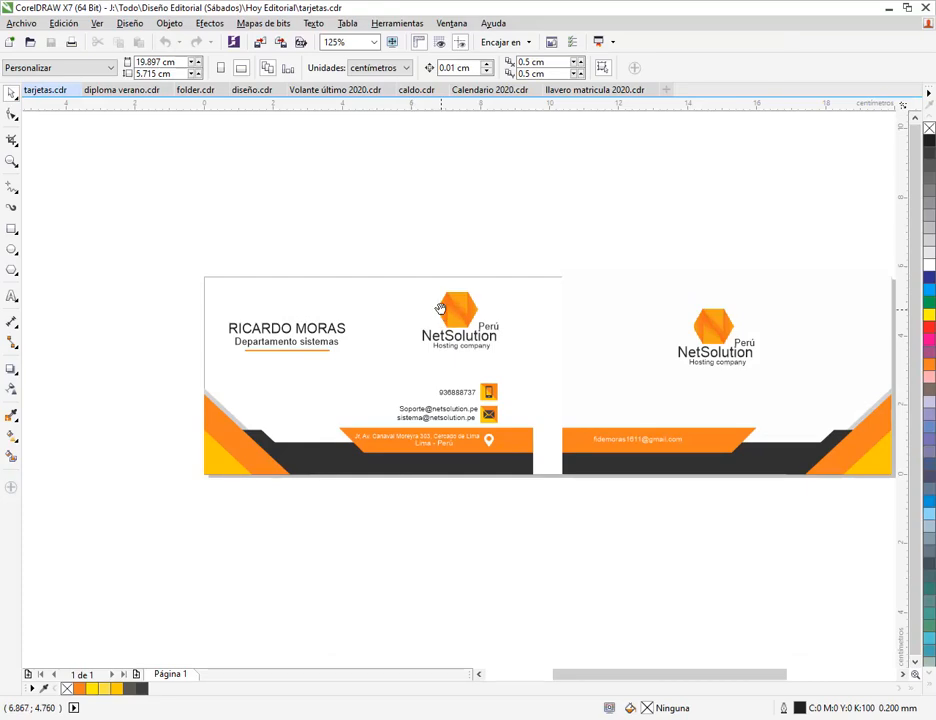
scroll(440, 308, up, 2)
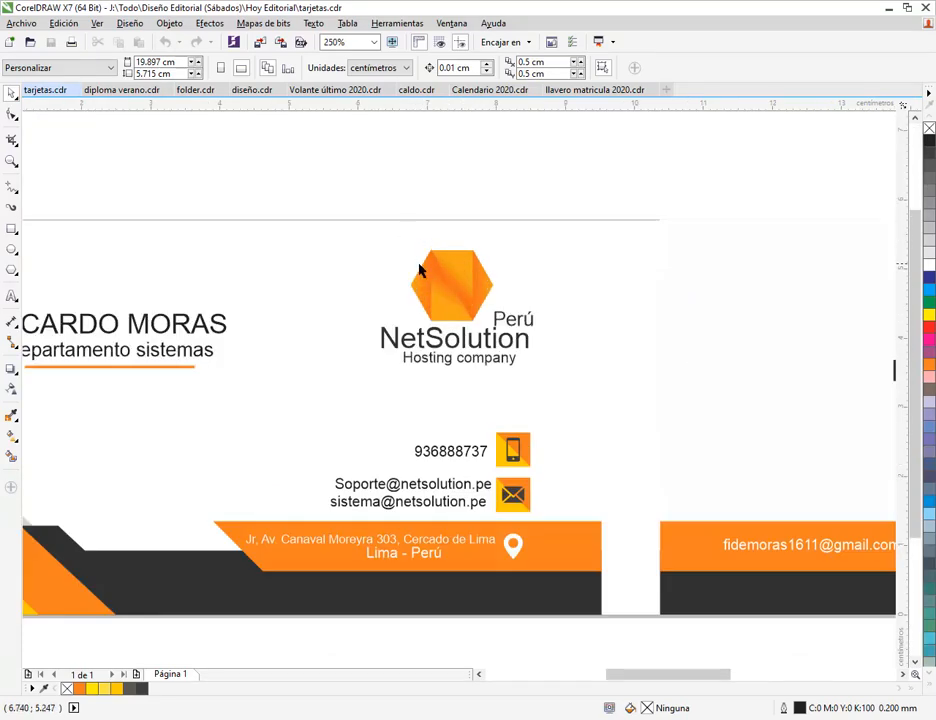
click(445, 280)
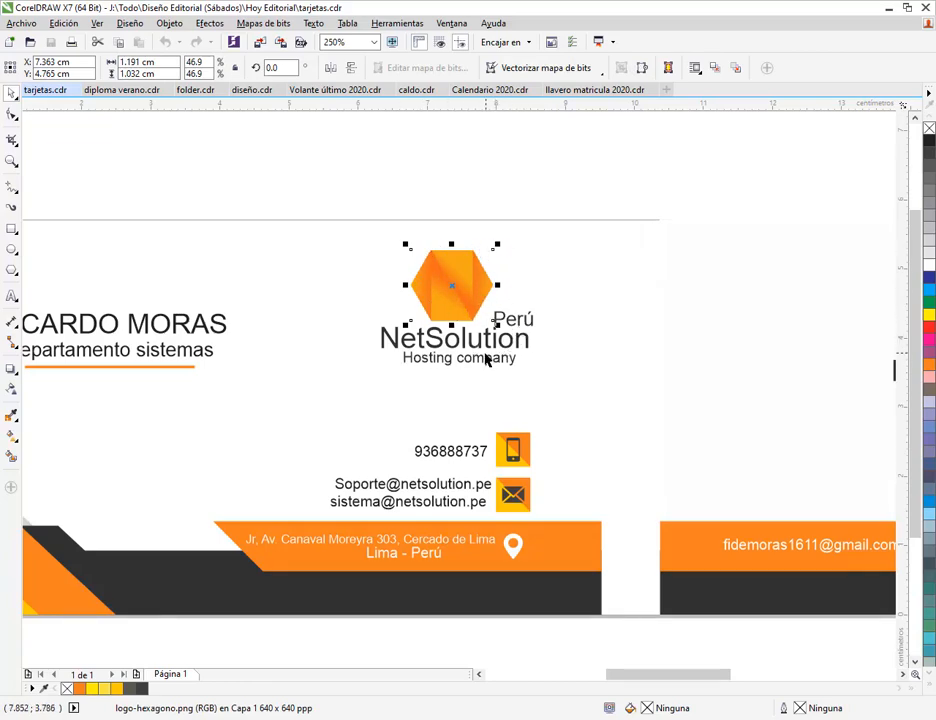
drag(463, 453, 541, 352)
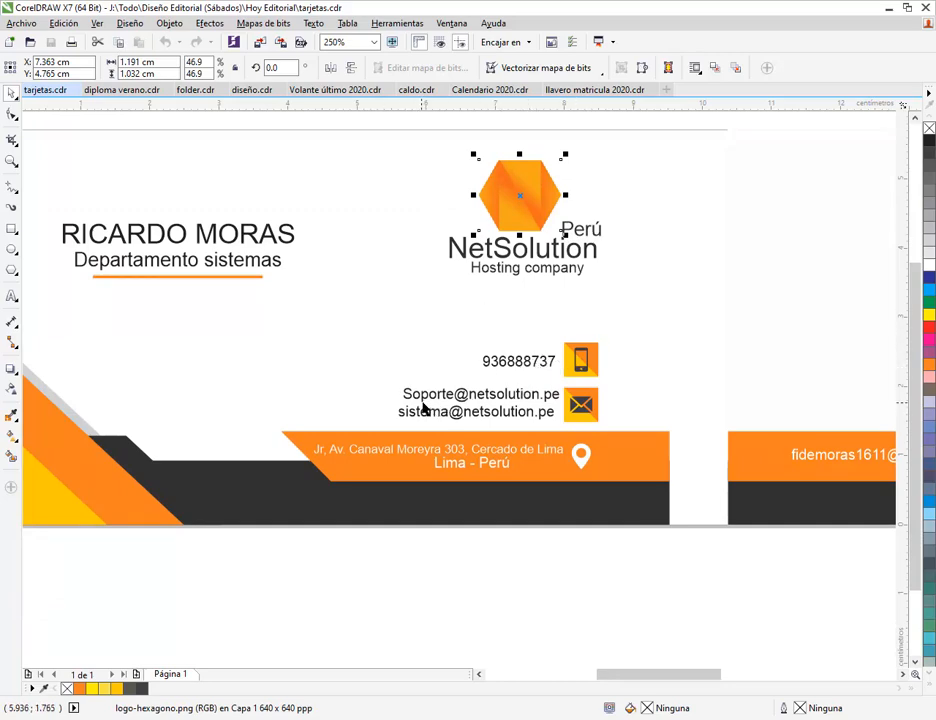
drag(375, 404, 433, 401)
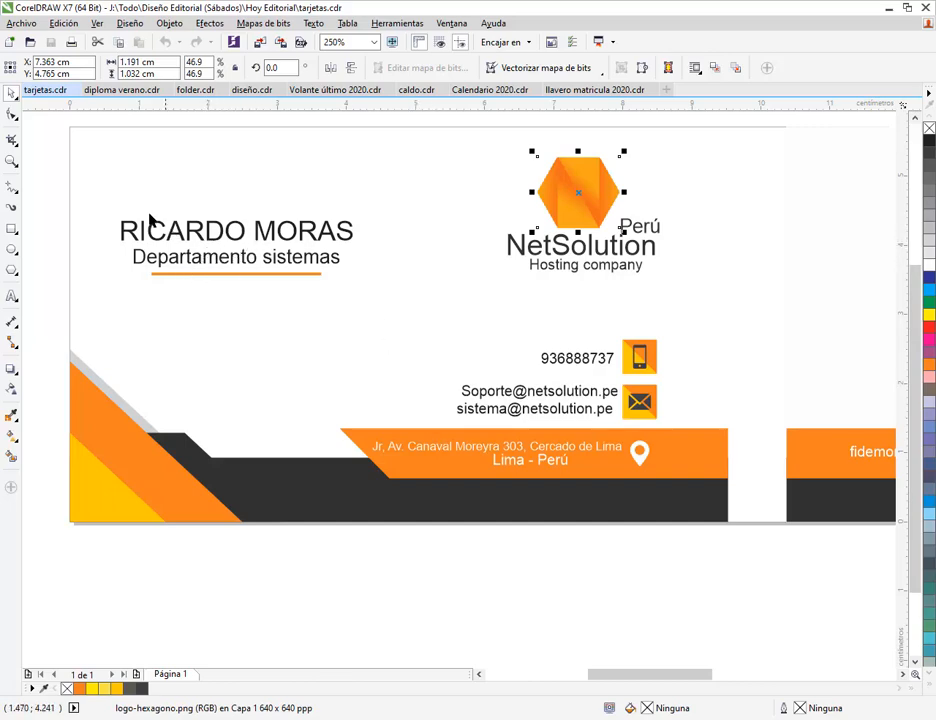
drag(98, 191, 364, 347)
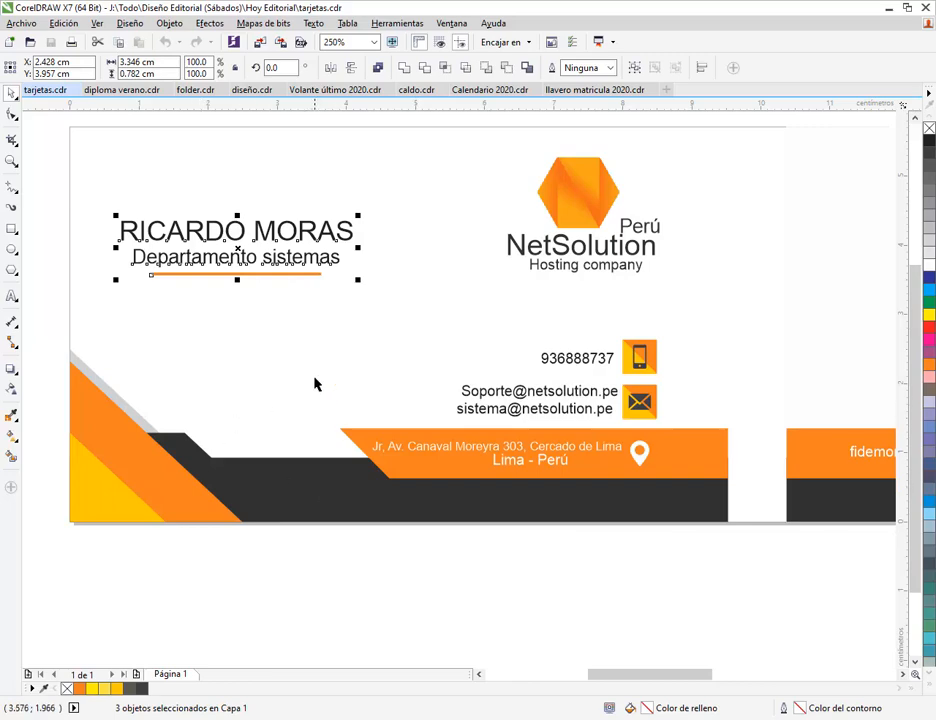
drag(91, 153, 712, 488)
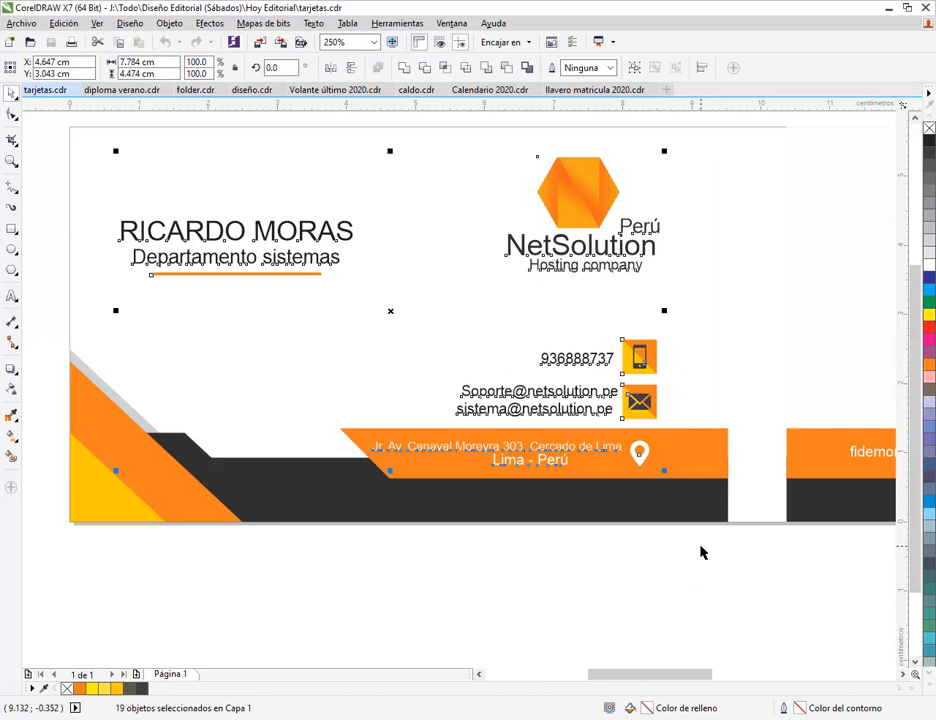
key(alt+Tab)
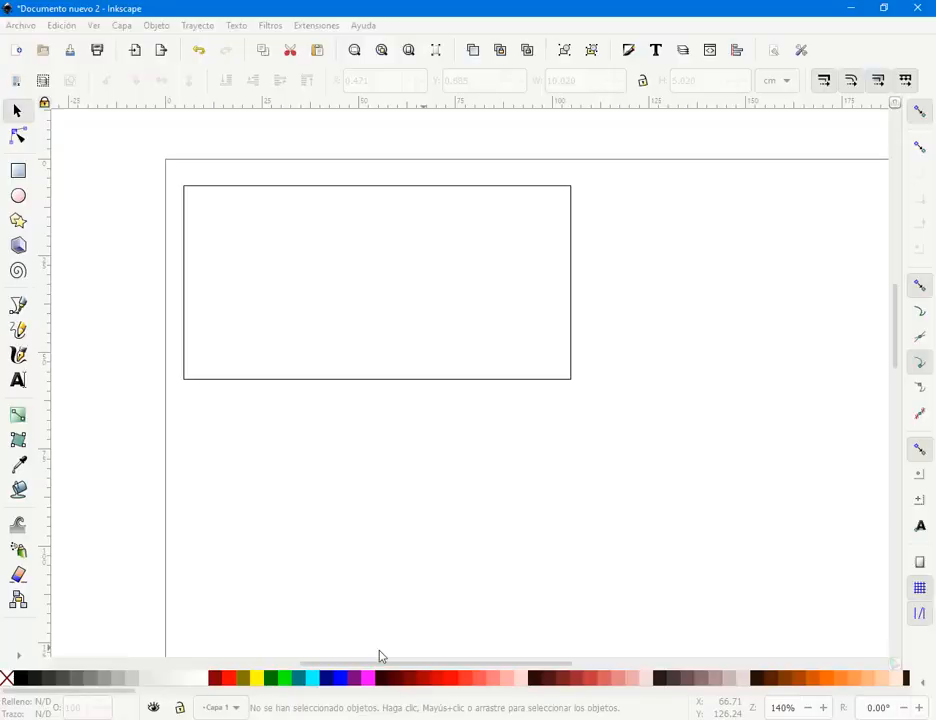
- Draw a small teal rectangle with no outline below the card outline
click(18, 170)
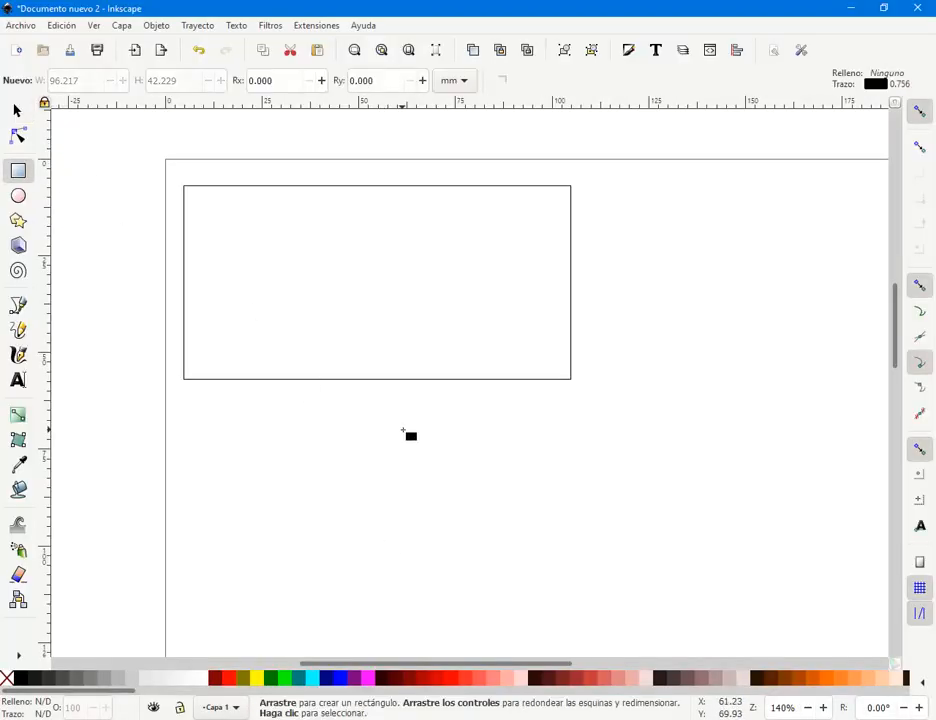
mouse_move(402, 446)
mouse_down()
mouse_move(427, 481)
mouse_move(426, 471)
mouse_up()
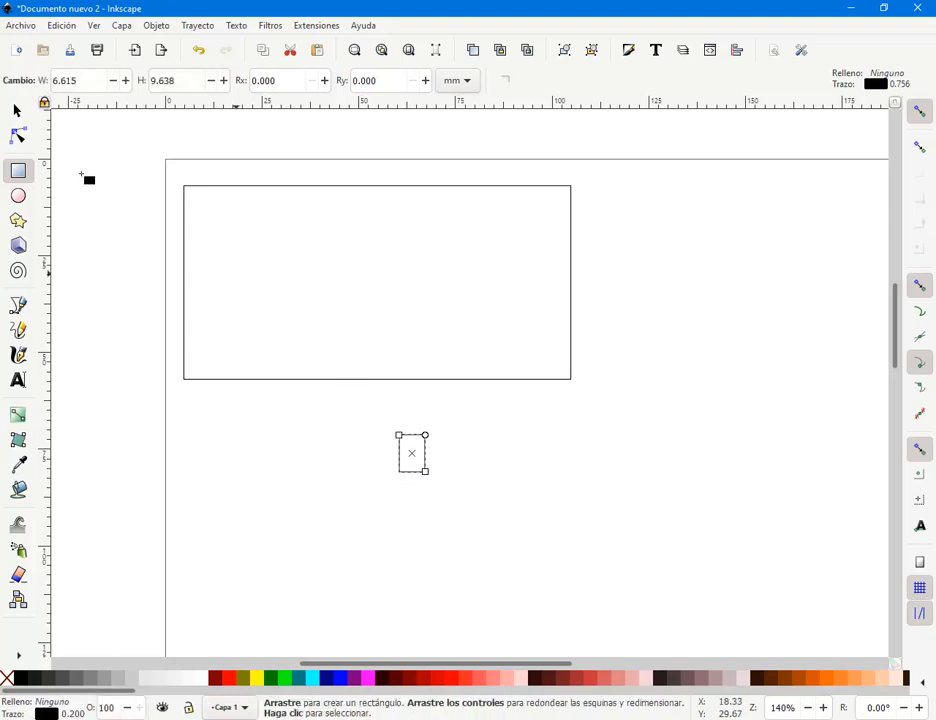
click(17, 111)
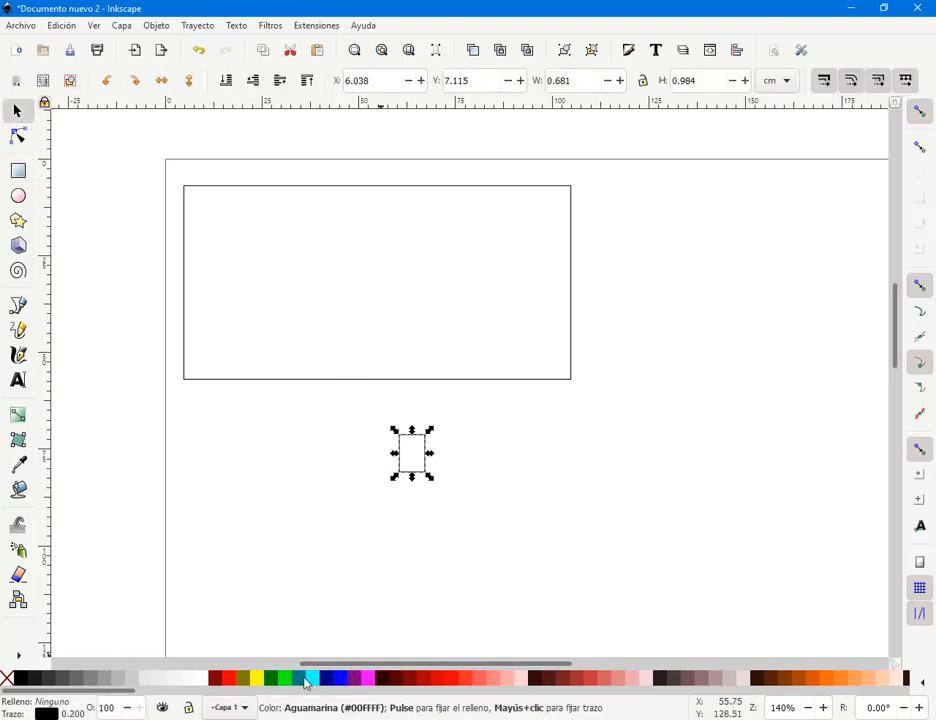
click(303, 679)
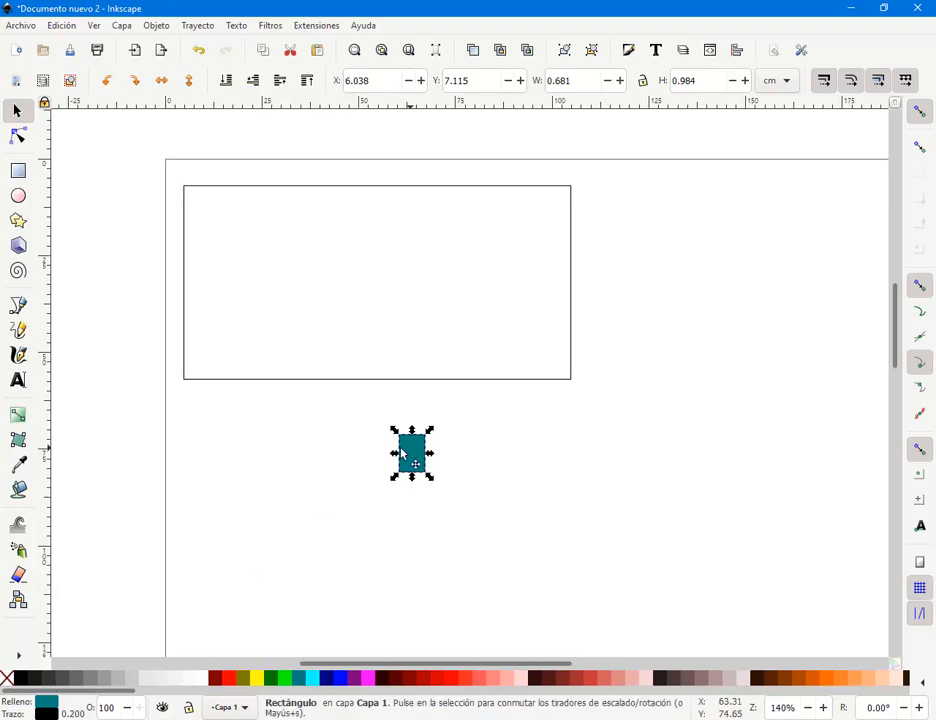
drag(403, 455, 273, 443)
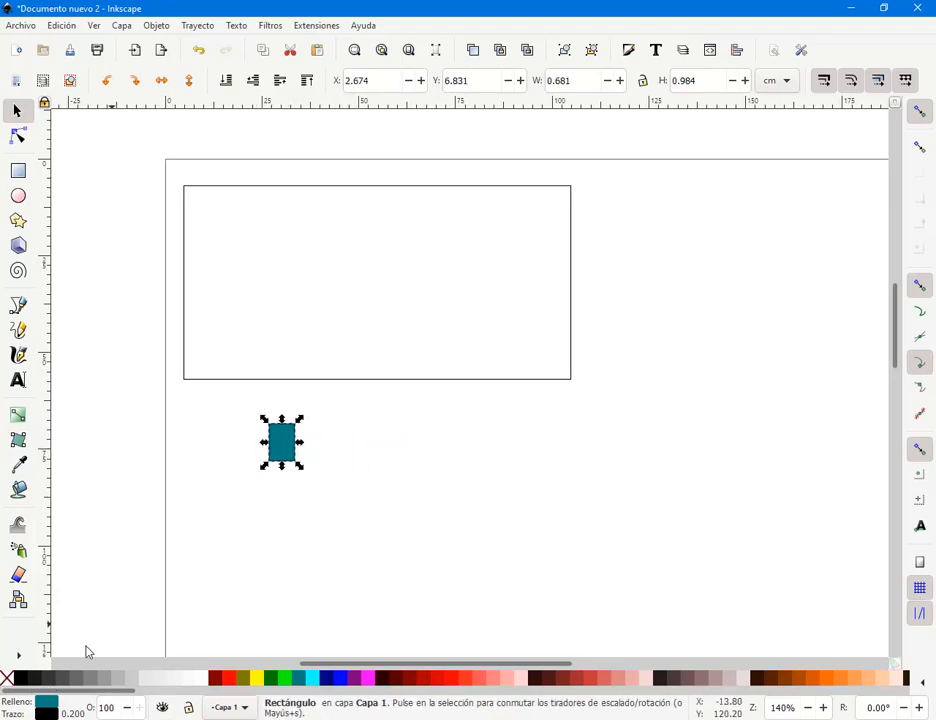
right_click(8, 681)
click(65, 616)
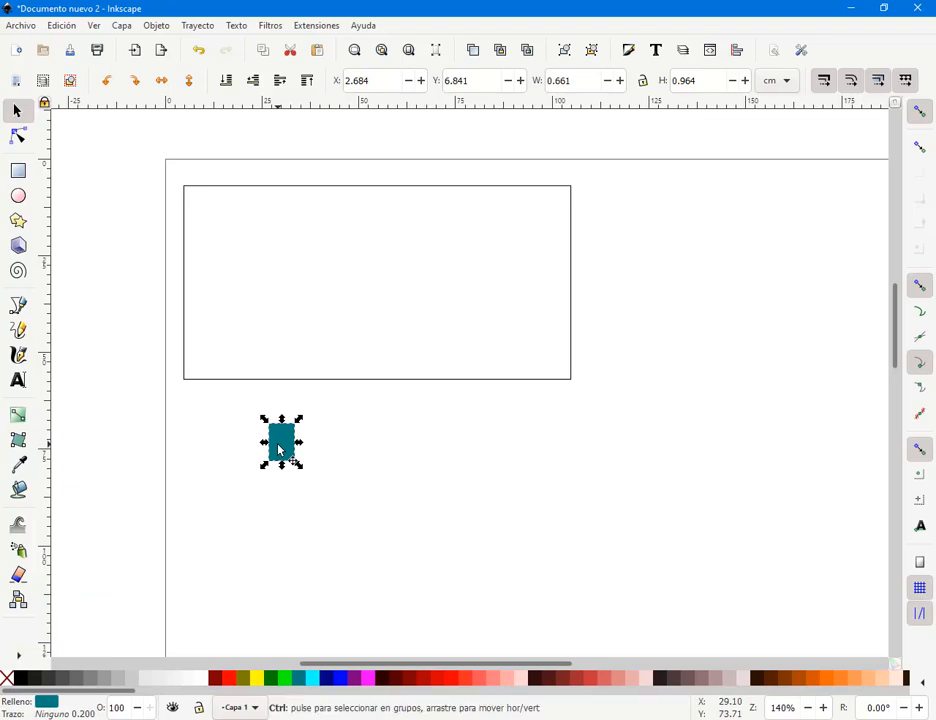
- With snapping off, offset the rectangle copies and colour them light cyan and teal
drag(280, 448, 263, 463)
click(919, 111)
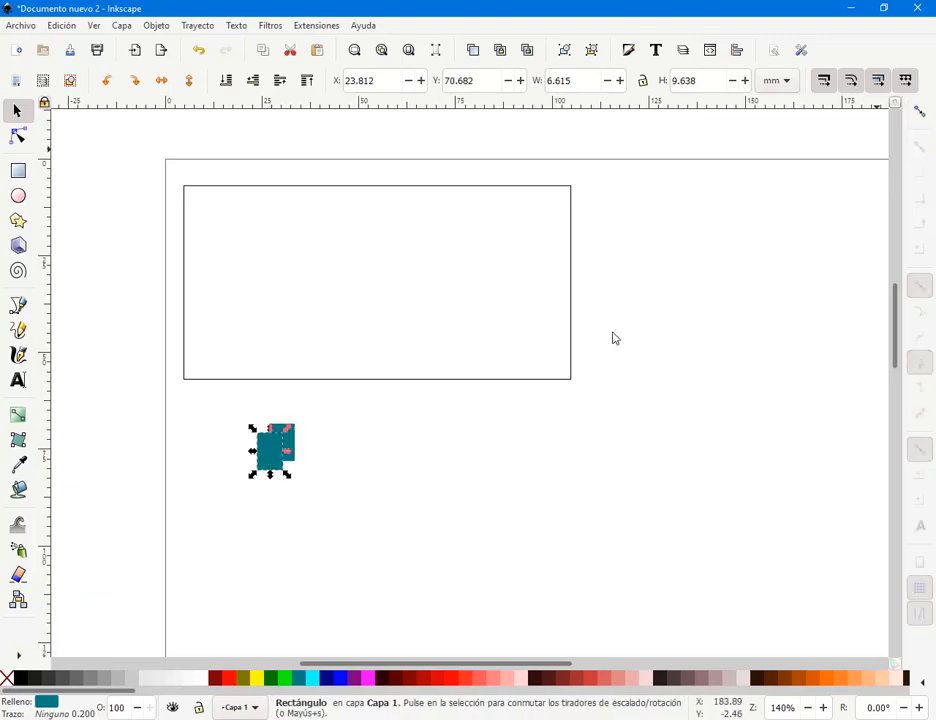
click(313, 679)
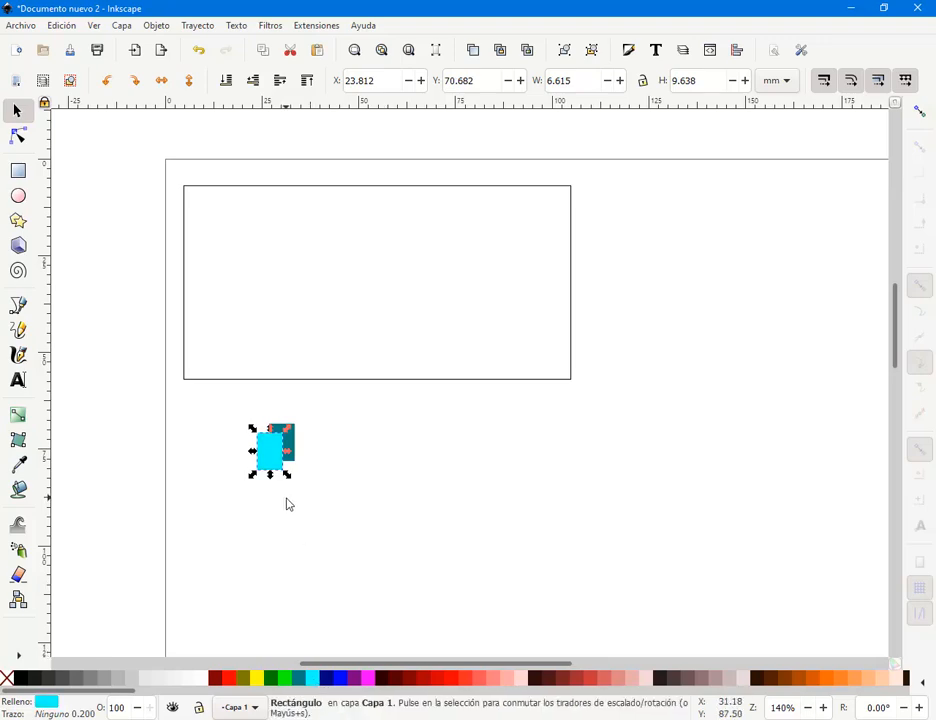
scroll(284, 472, up, 1)
mouse_move(274, 441)
mouse_down()
mouse_move(287, 429)
mouse_move(276, 444)
mouse_up()
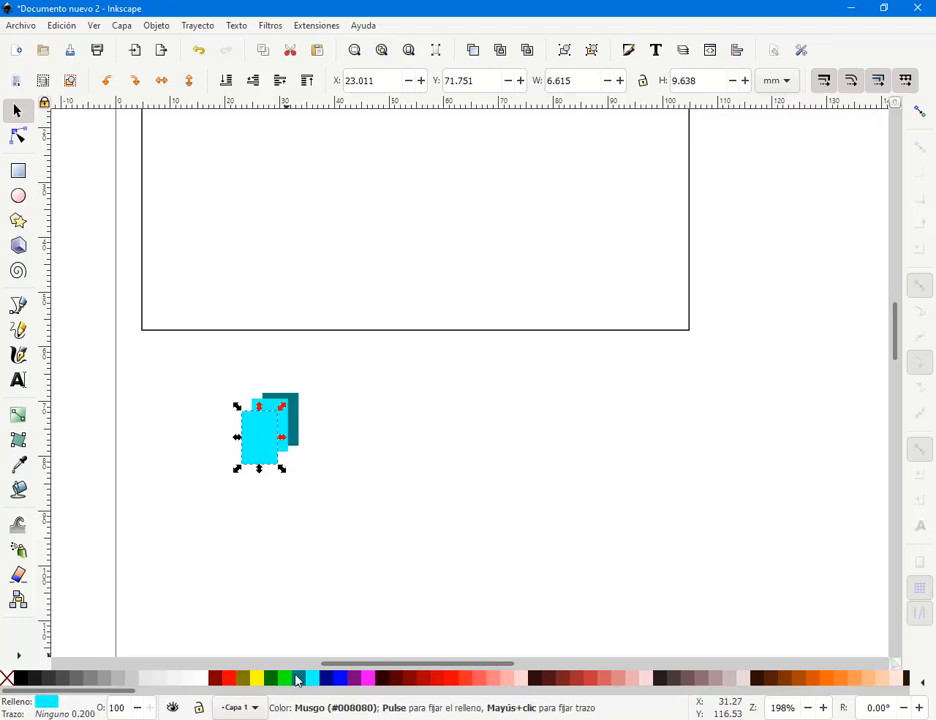
click(300, 684)
click(330, 453)
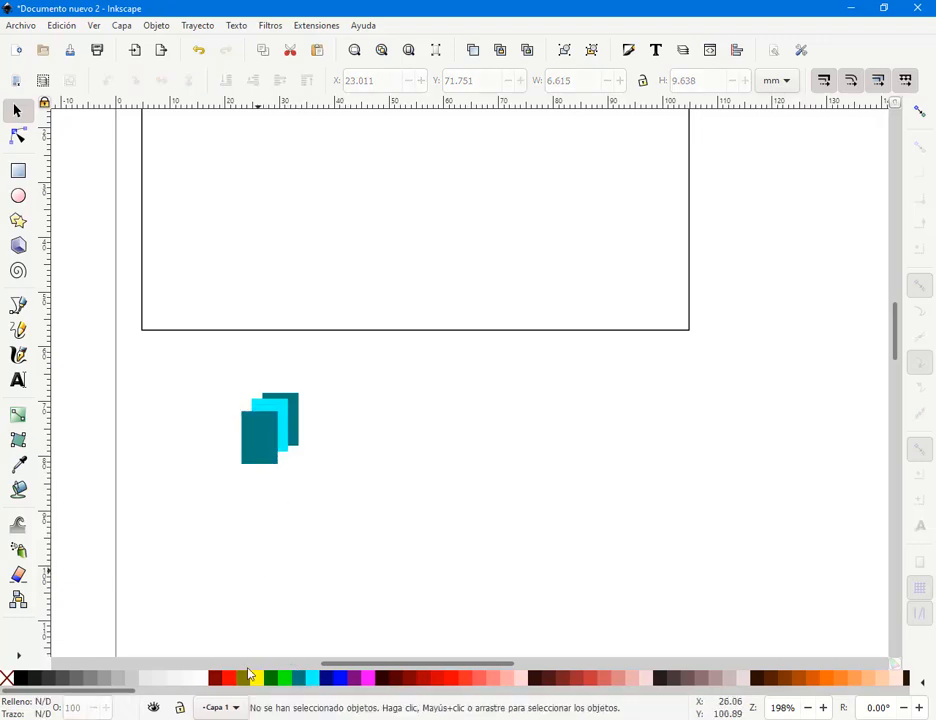
click(268, 446)
drag(234, 372, 318, 514)
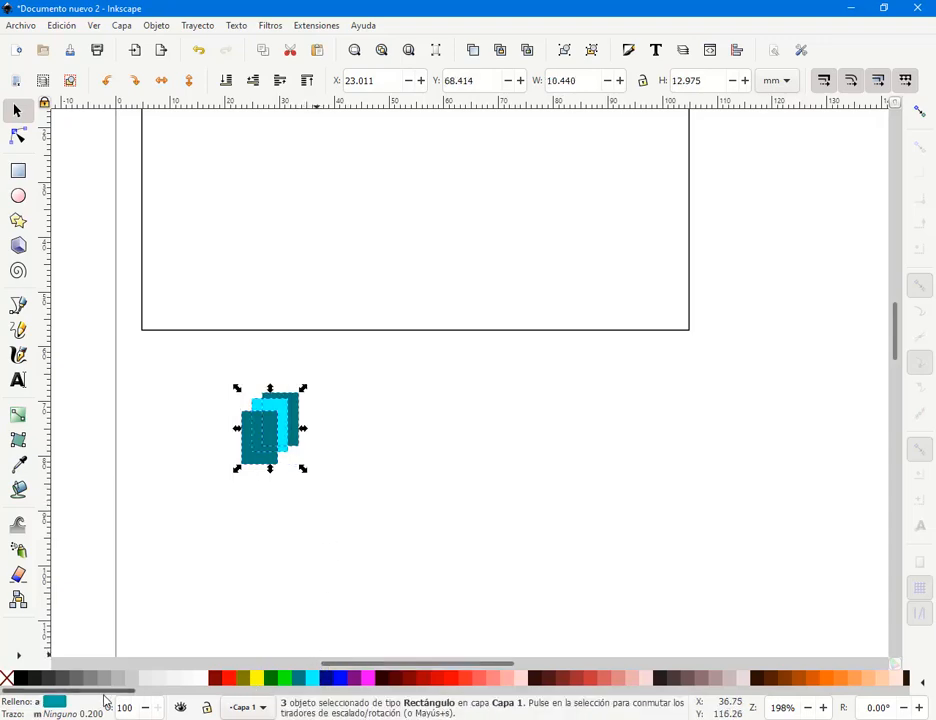
drag(109, 698, 502, 700)
click(490, 560)
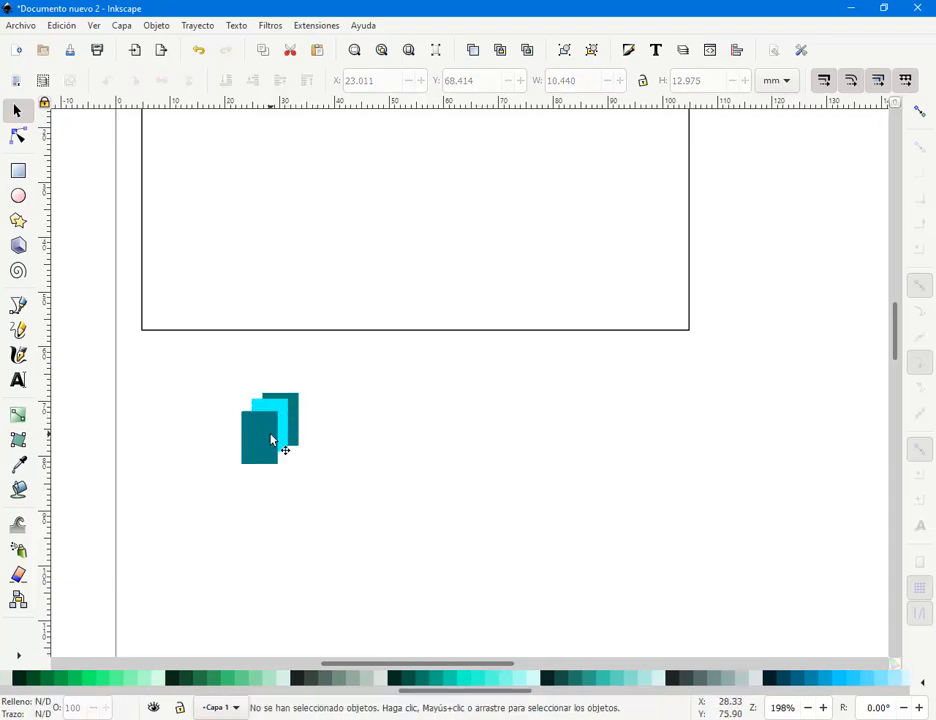
- Recolour the front rectangle dark #005544 and the middle one a paler turquoise
click(270, 440)
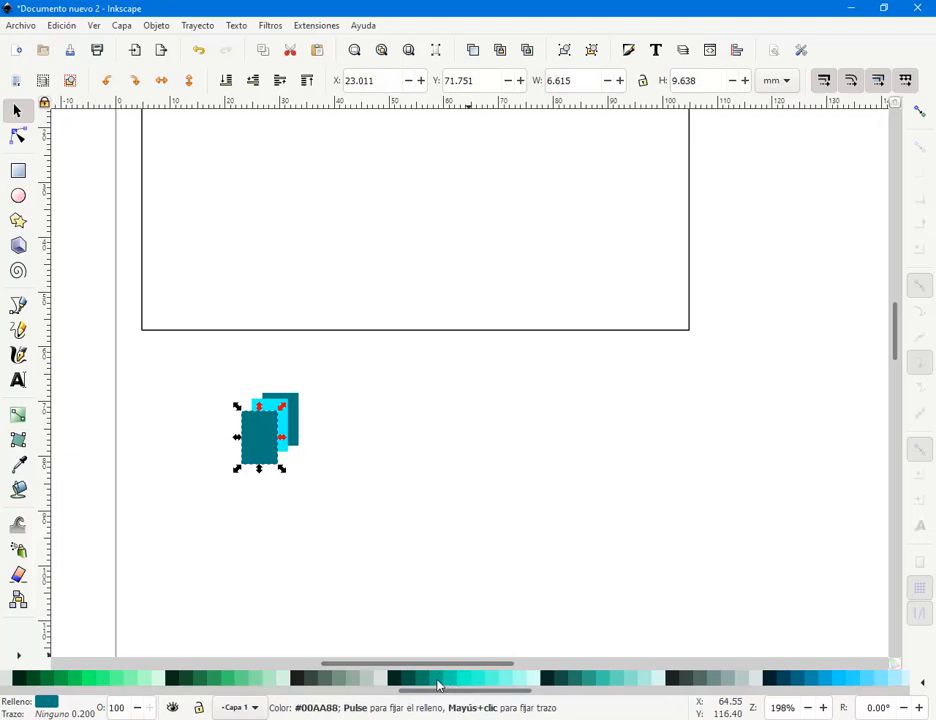
click(434, 686)
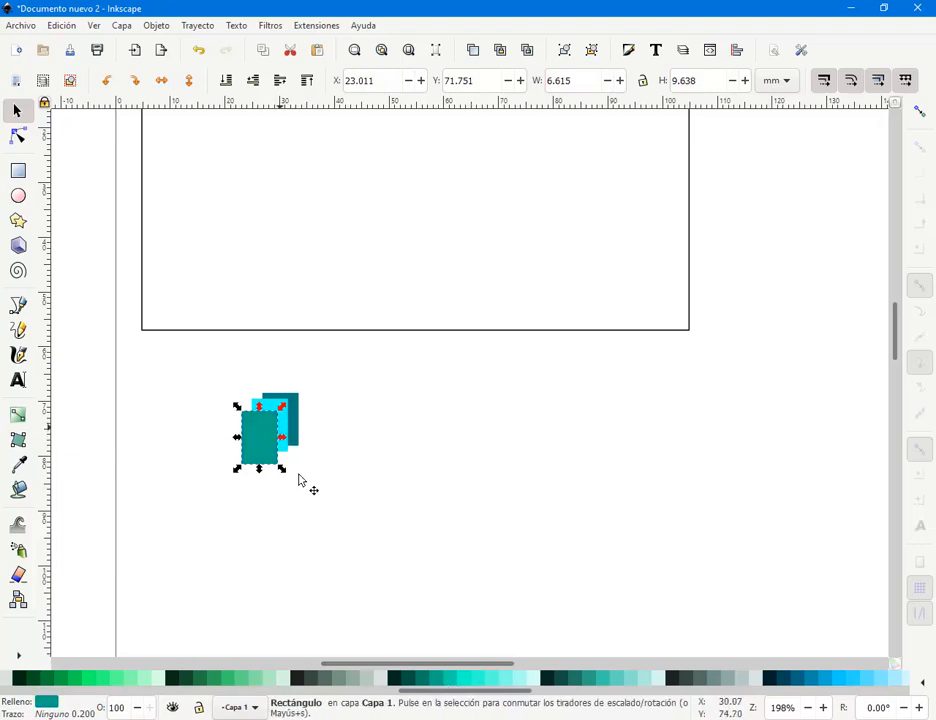
click(413, 678)
key(shift+s)
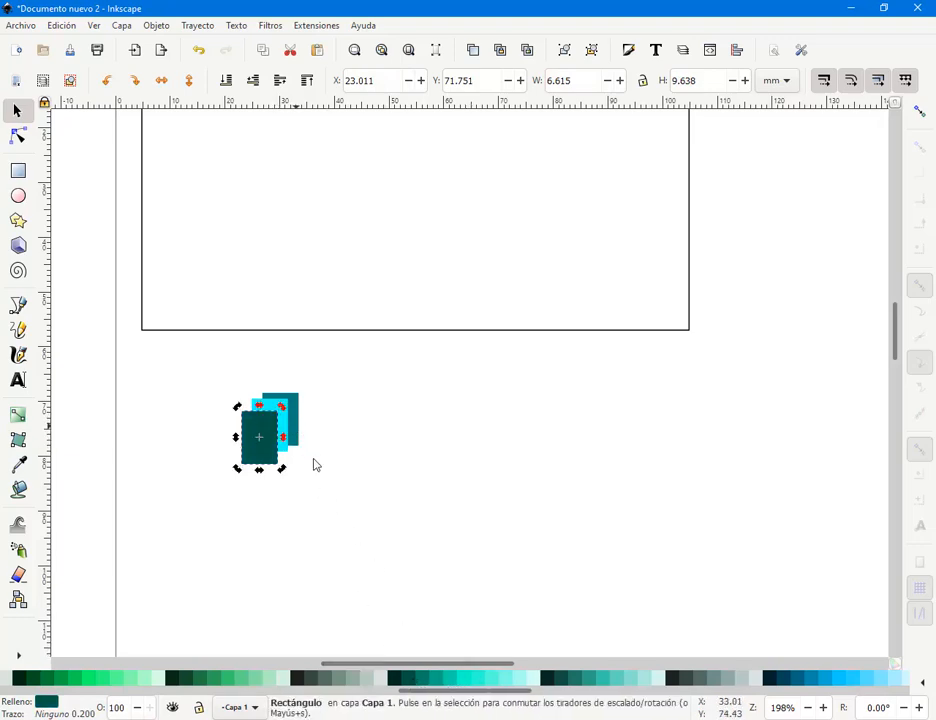
key(Escape)
click(291, 433)
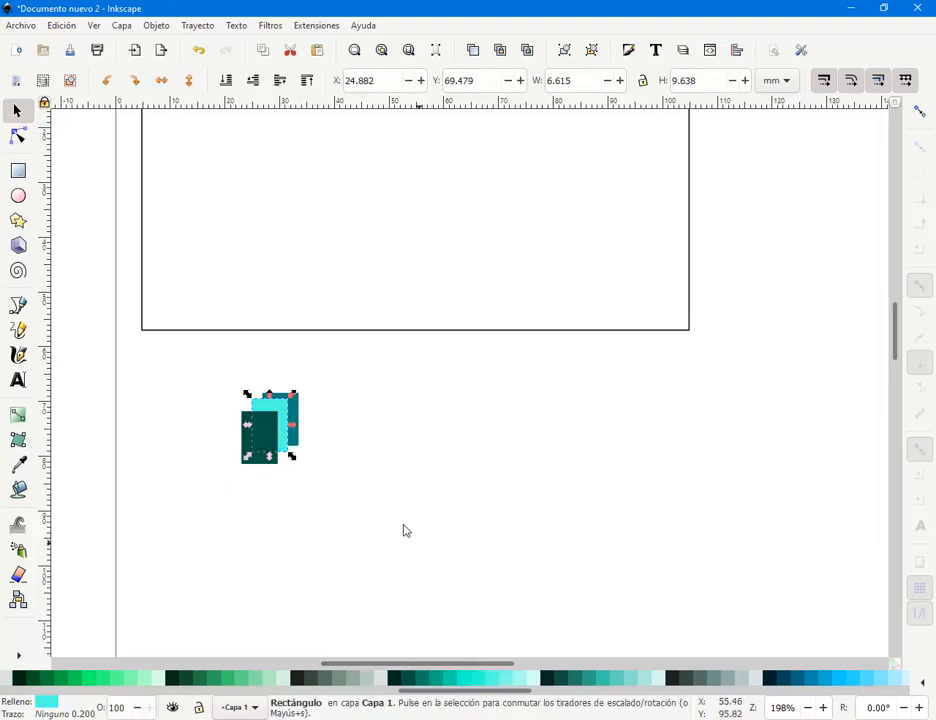
click(319, 436)
- Move the three-rectangle logo into the card's top-left corner and shrink it
drag(224, 373, 396, 658)
drag(338, 577, 255, 247)
drag(281, 292, 265, 274)
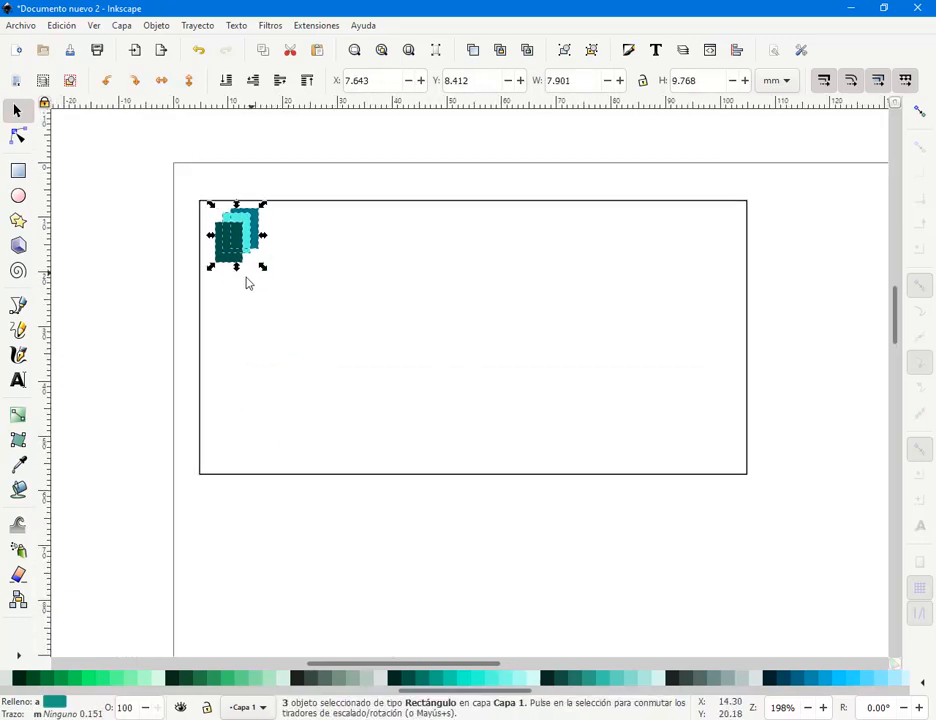
click(186, 295)
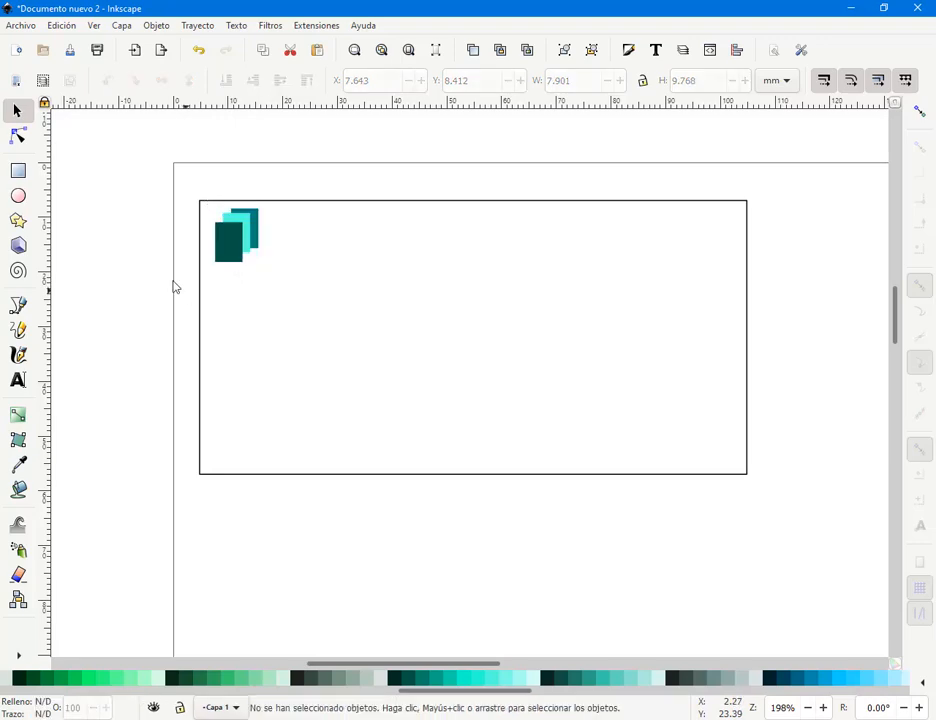
- Add the text 'Papelera A4 SA' beside the card
click(19, 381)
click(107, 389)
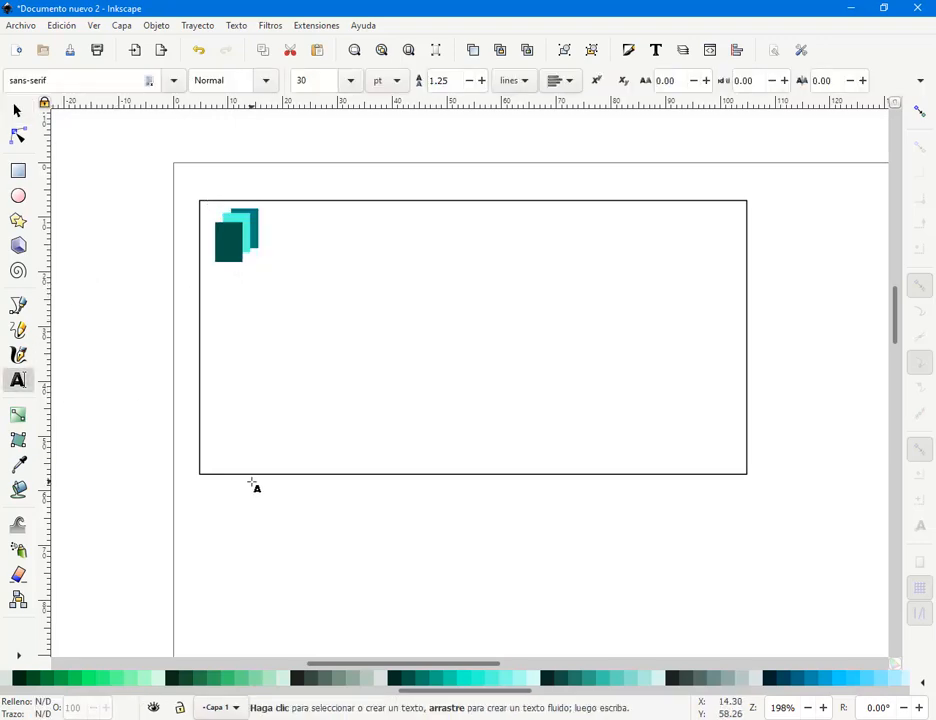
text(Pape)
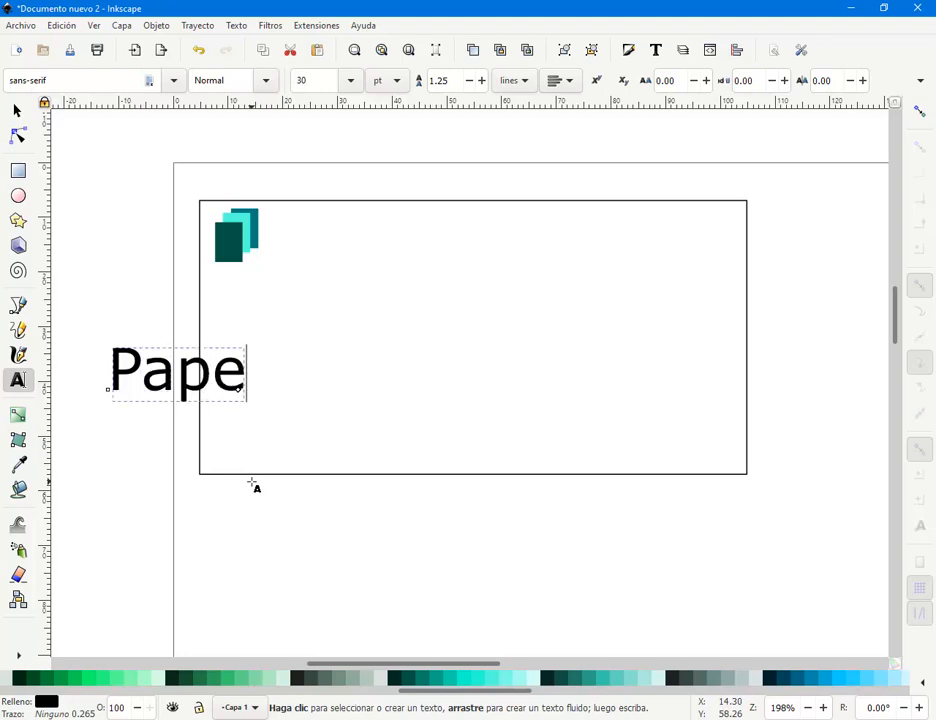
text(lra)
key(BackSpace)
key(BackSpace)
text(era)
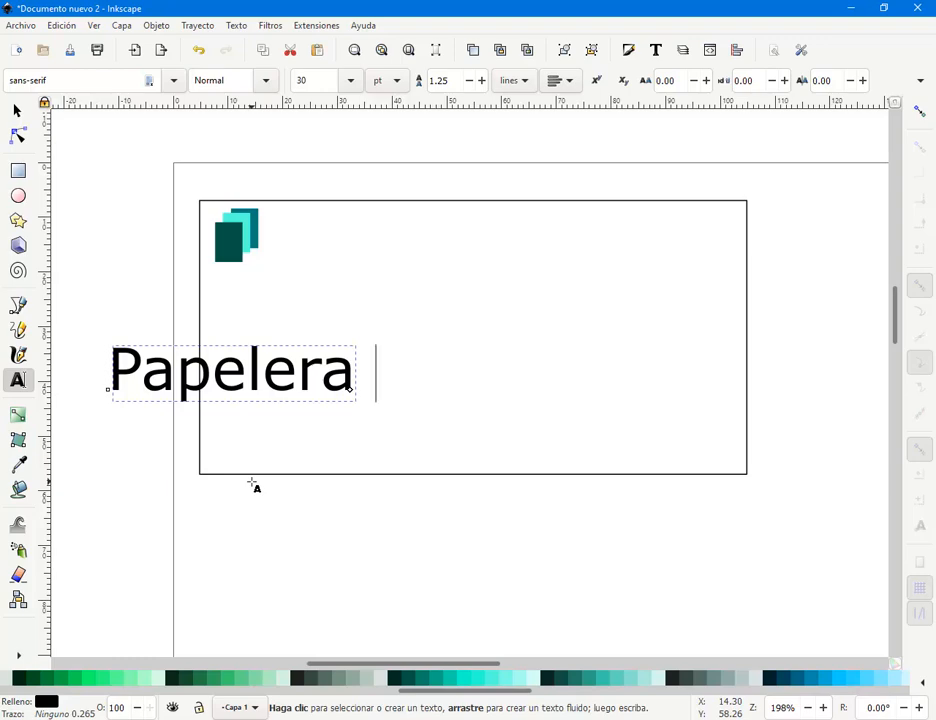
text( A)
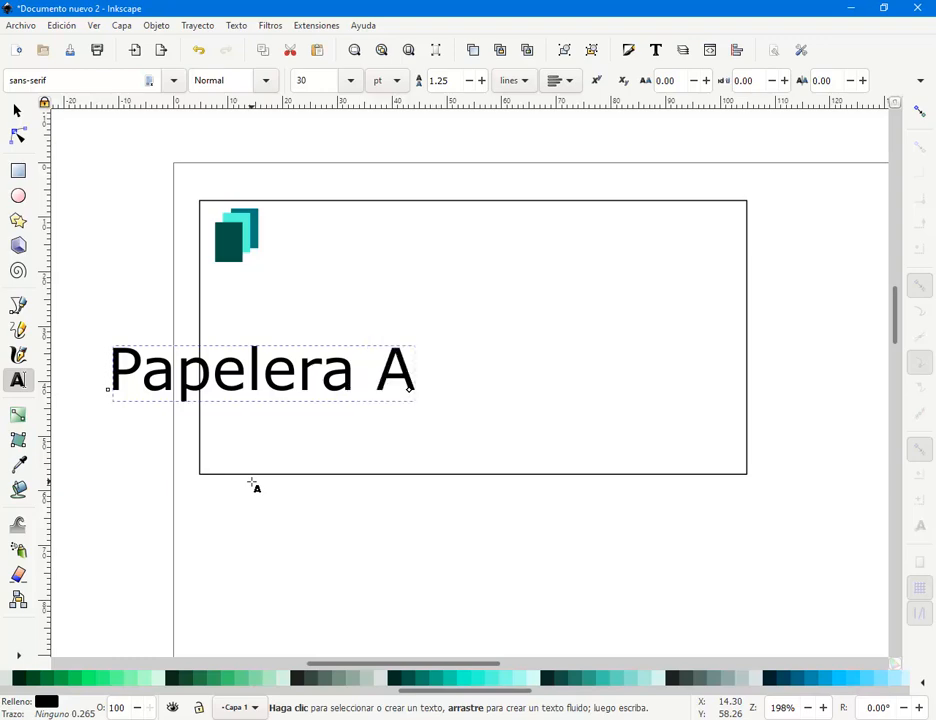
text(4)
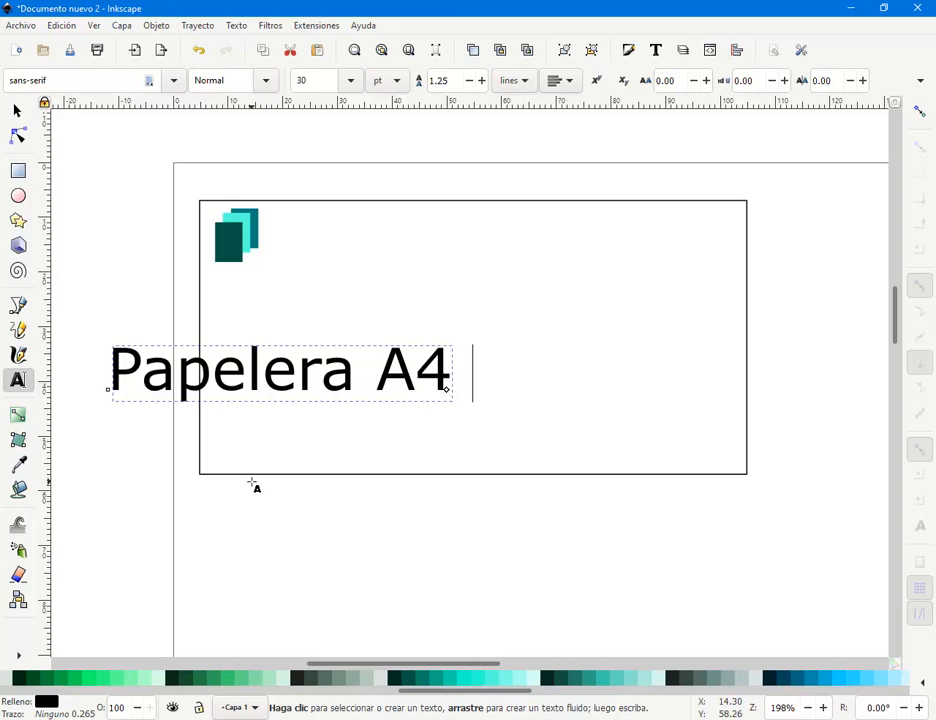
text( SA)
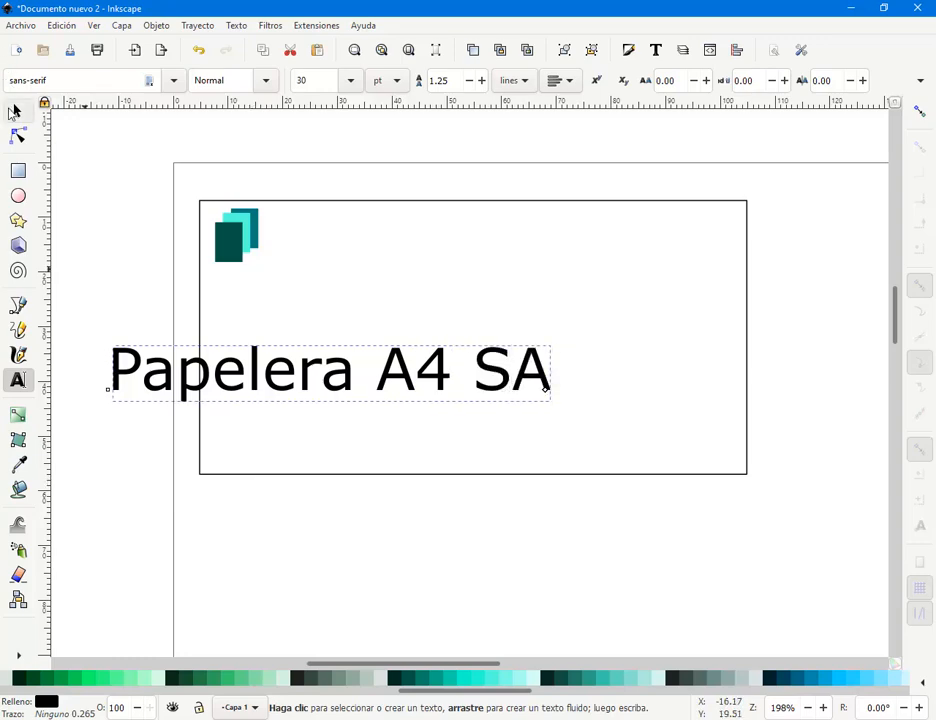
- Scale down the 'Papelera A4 SA' text and place it just under the logo
click(17, 110)
drag(555, 407, 305, 278)
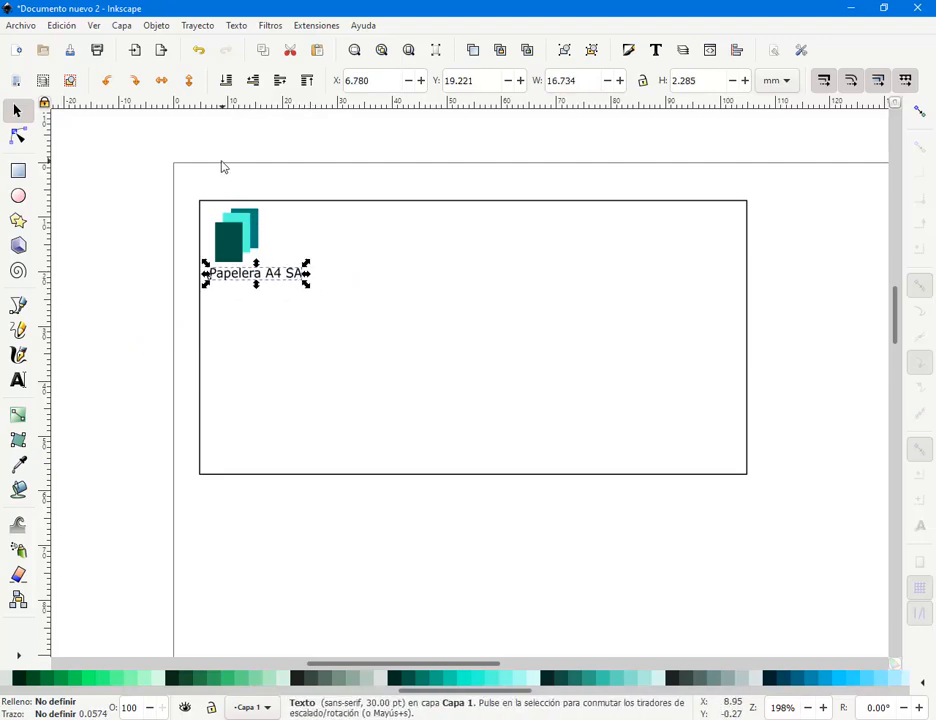
drag(207, 173, 266, 246)
click(183, 295)
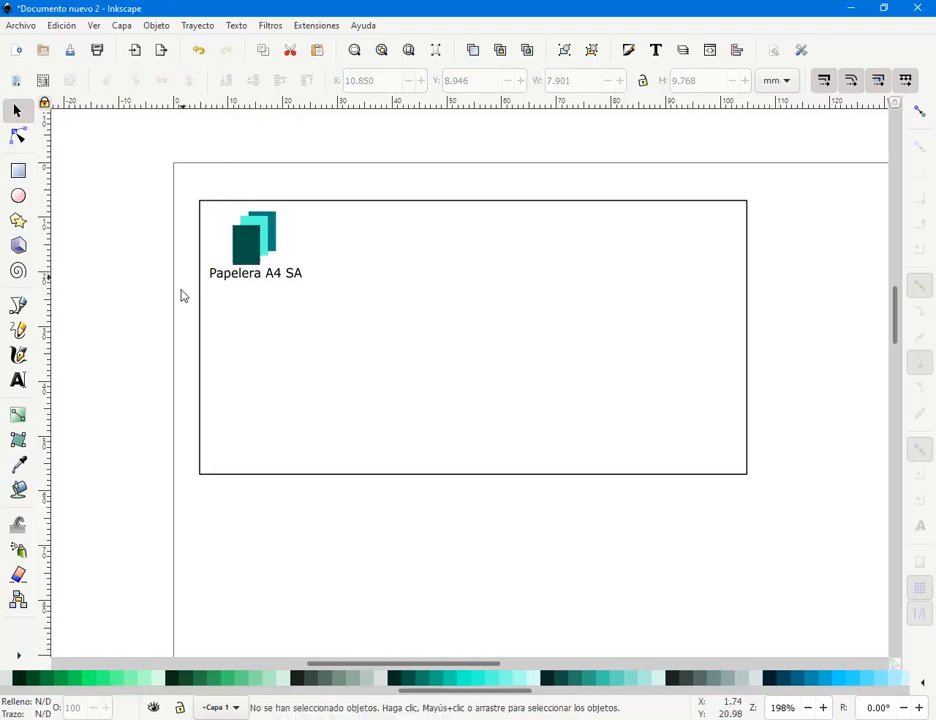
click(241, 276)
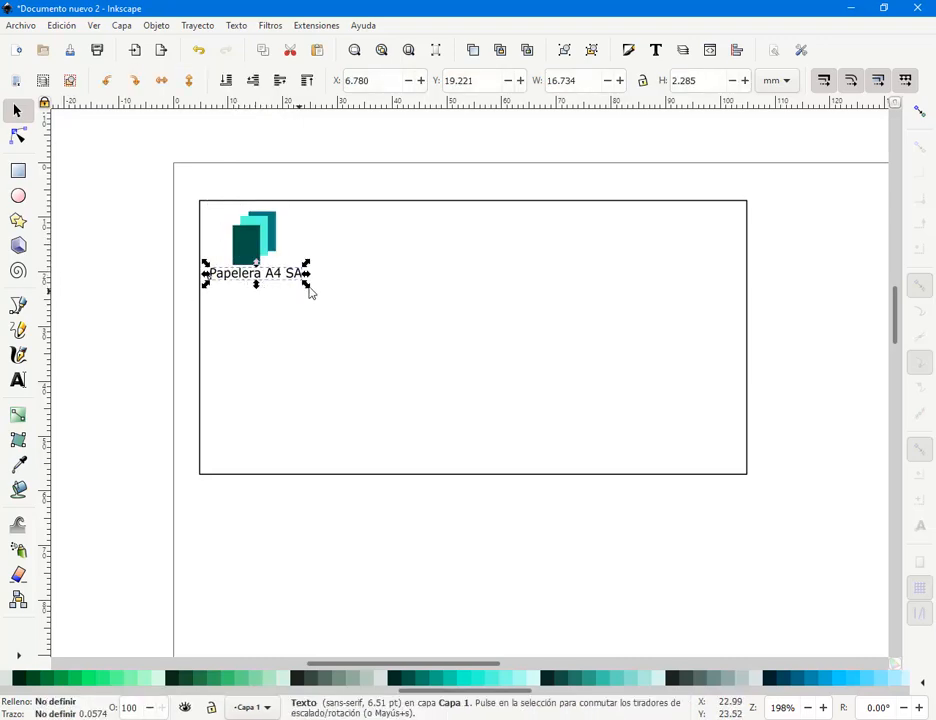
drag(310, 290, 317, 294)
click(463, 351)
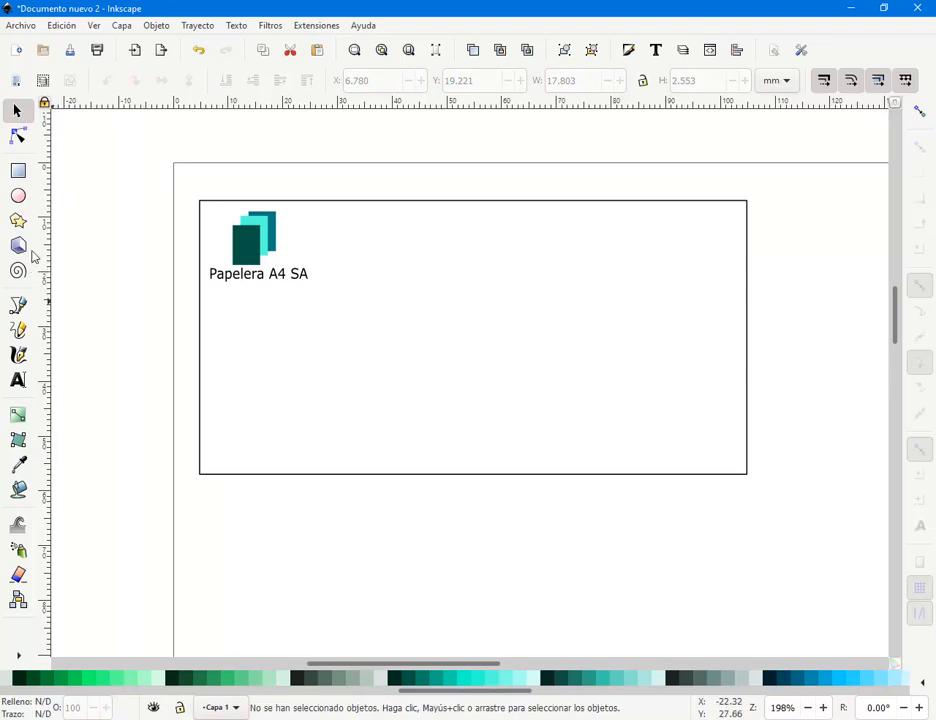
click(18, 172)
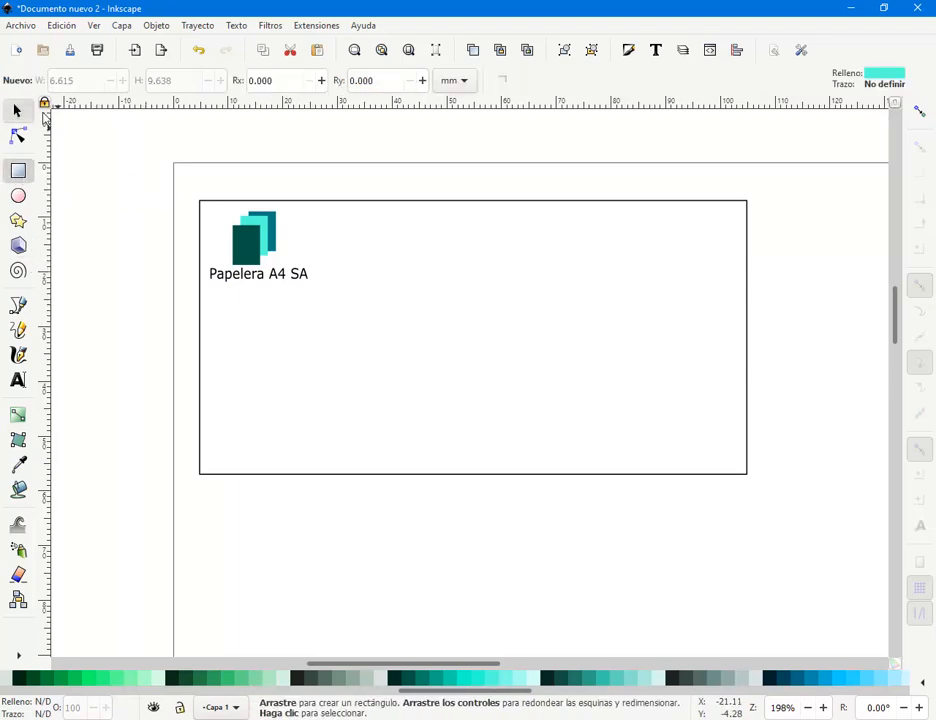
- Shrink the card-sized rectangle into a dark blue-teal band along the card's bottom
click(16, 111)
click(497, 203)
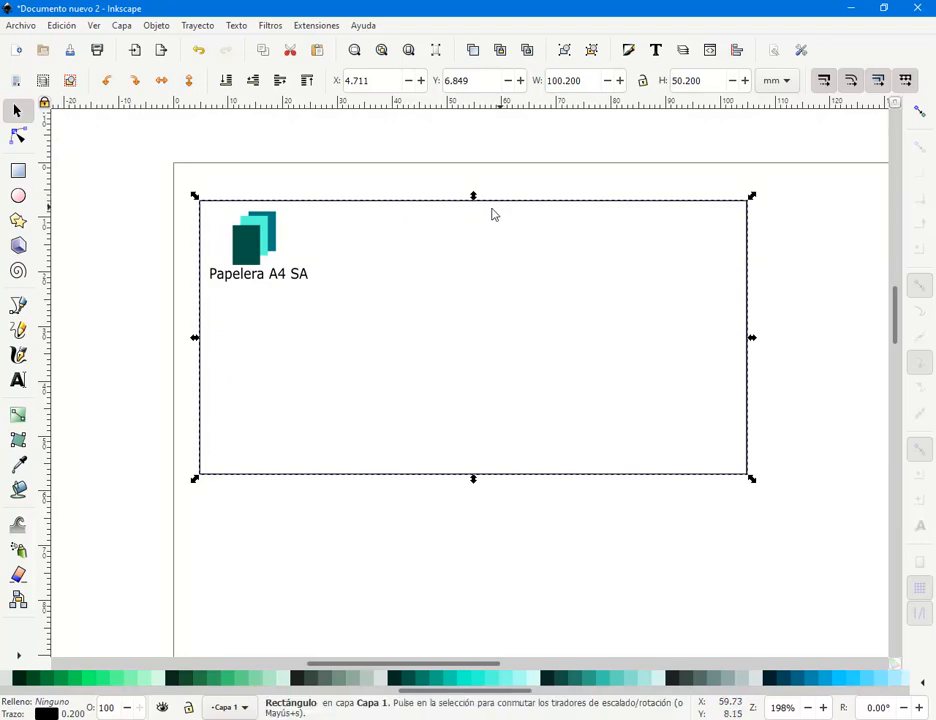
drag(475, 200, 482, 433)
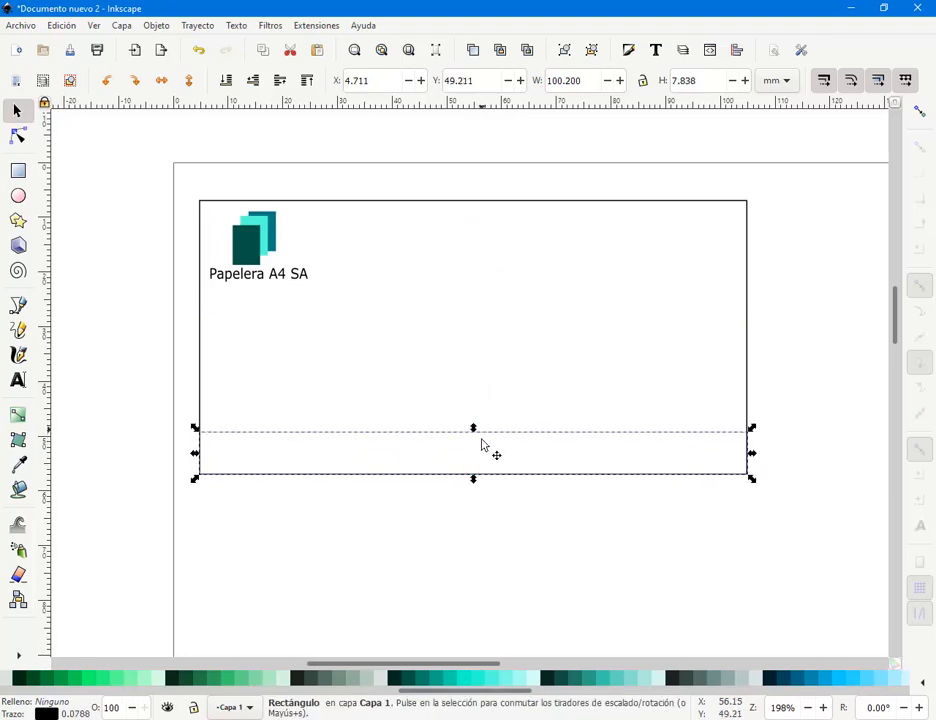
click(441, 683)
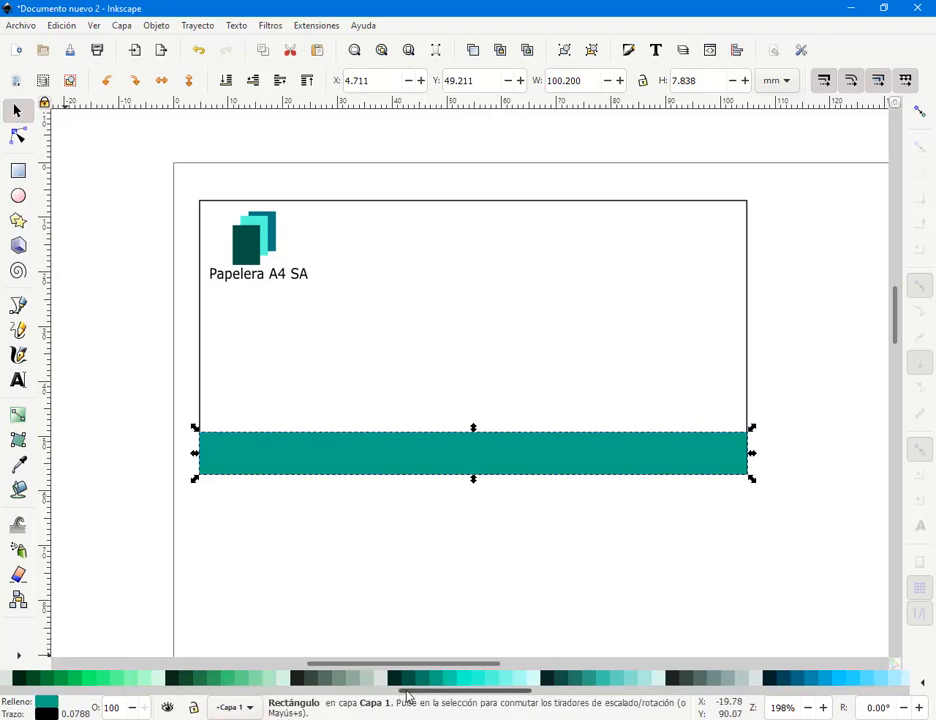
scroll(290, 679, left, 10)
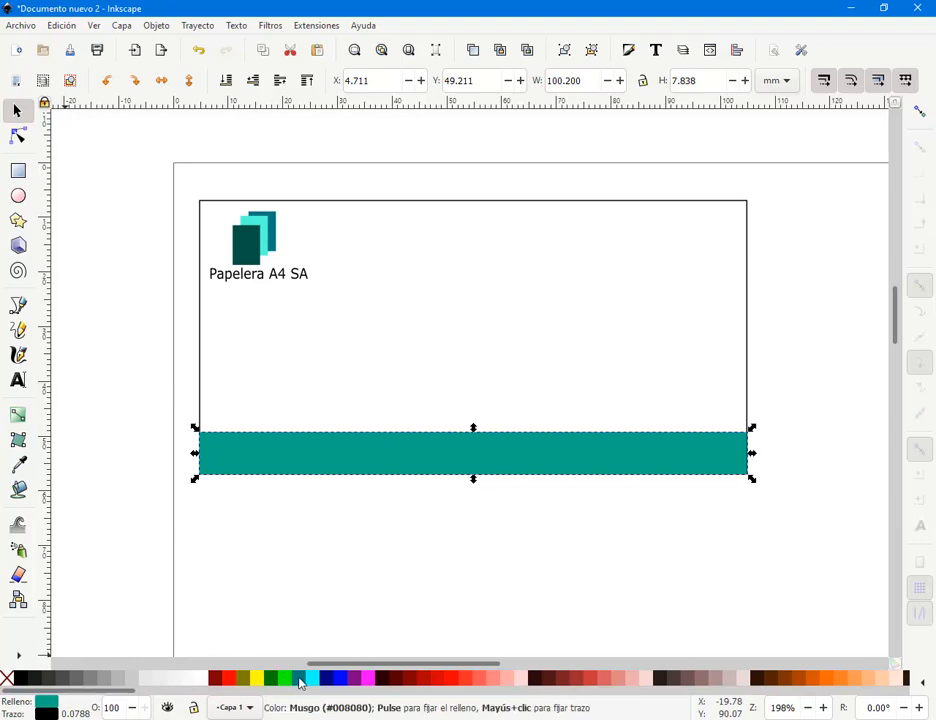
click(302, 679)
click(226, 593)
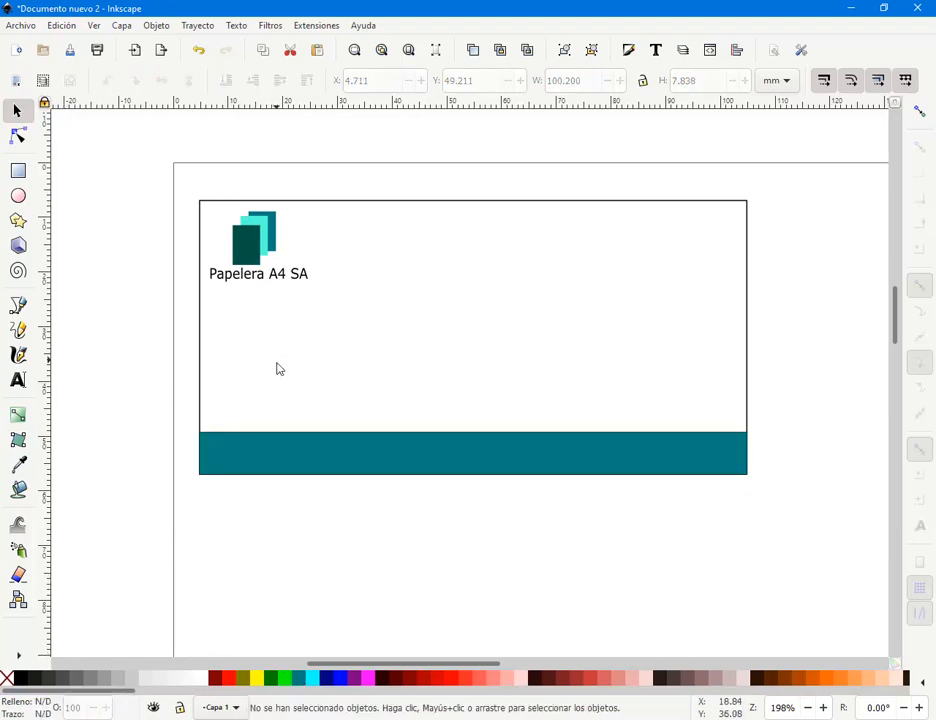
- Remove the outline from the bottom teal band
click(297, 452)
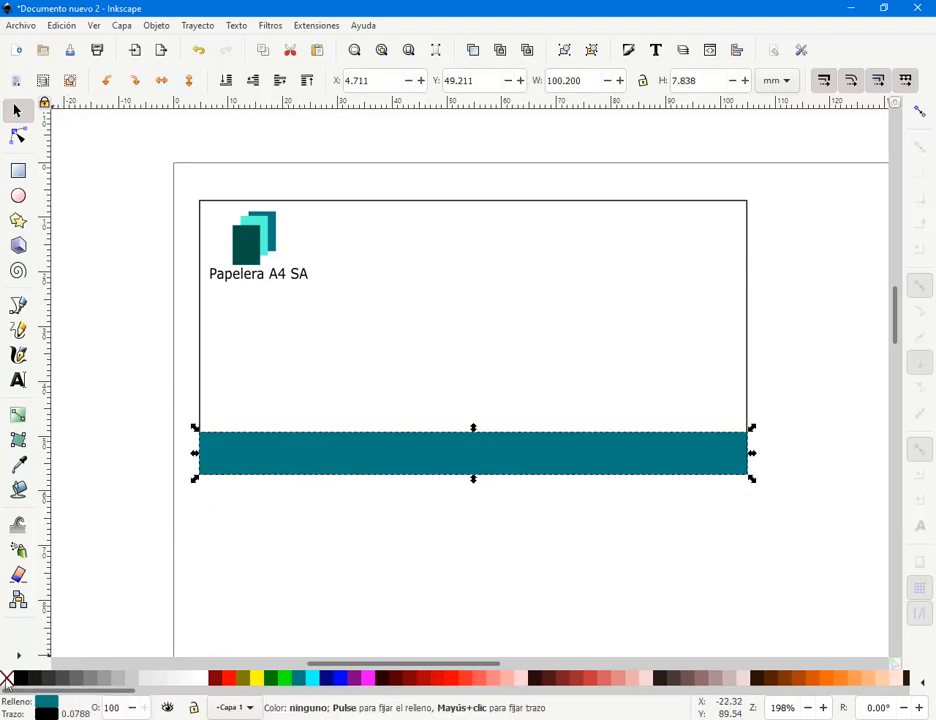
right_click(26, 678)
click(61, 611)
click(90, 556)
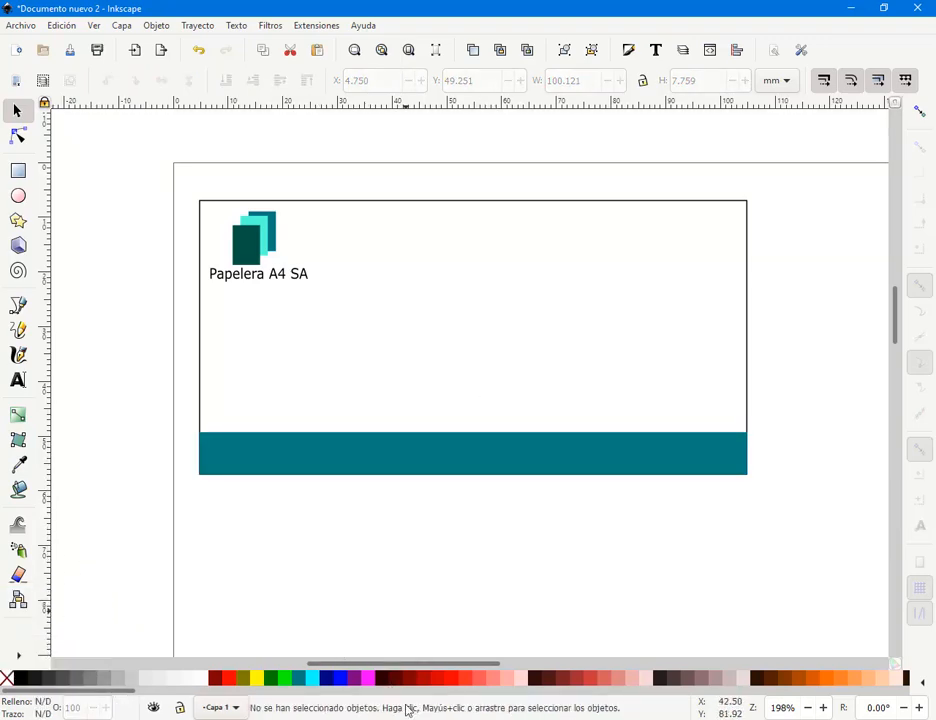
- Highlight the whole support e-mail line on the tarjetas.cdr card in CorelDRAW
mouse_move(428, 627)
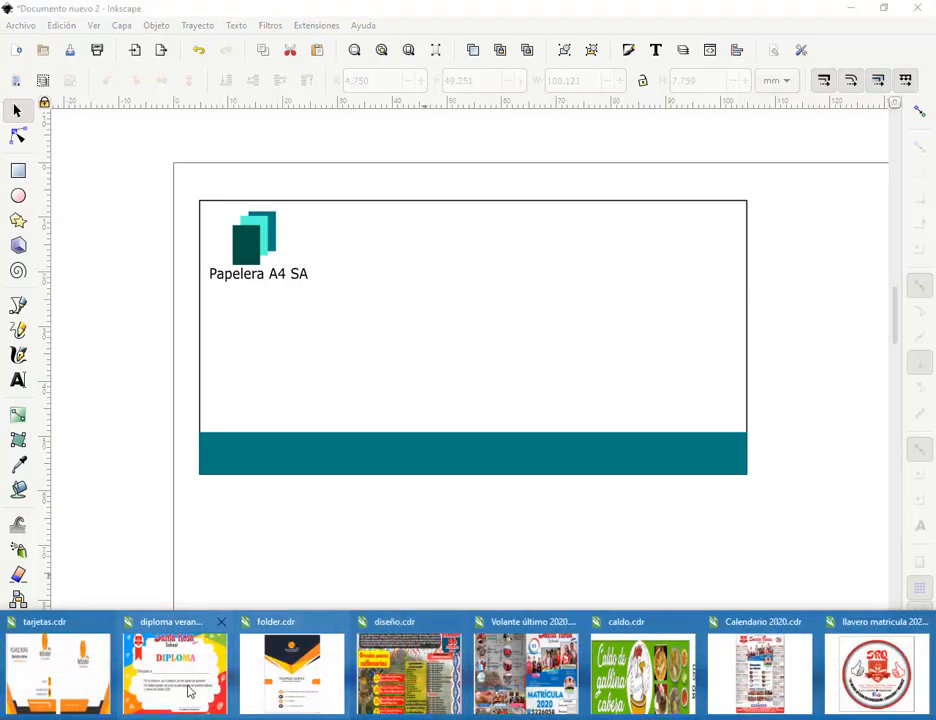
click(88, 685)
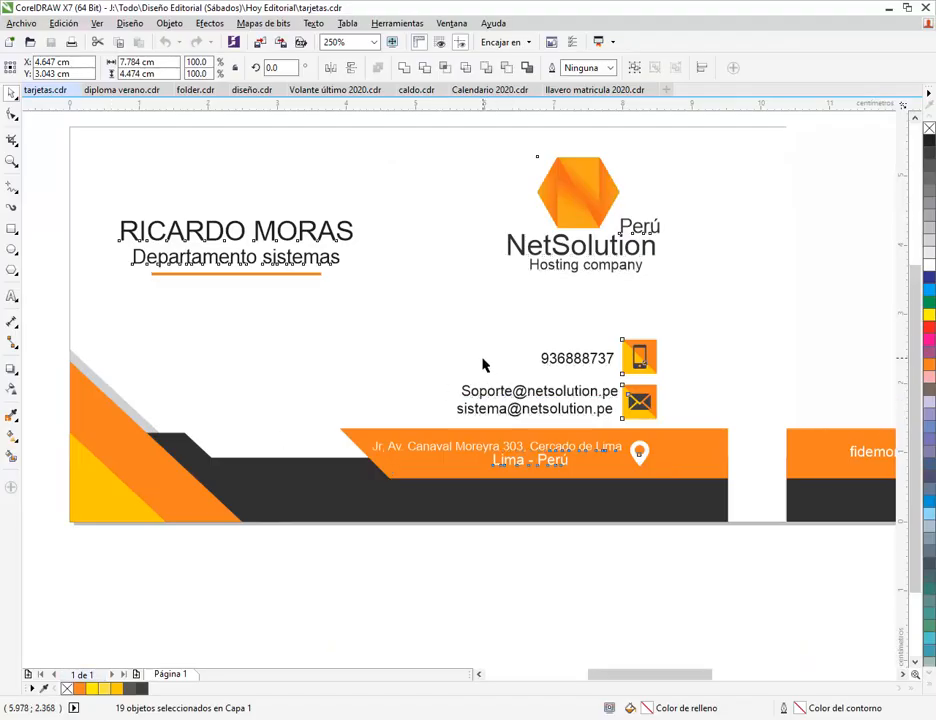
key(Escape)
click(490, 400)
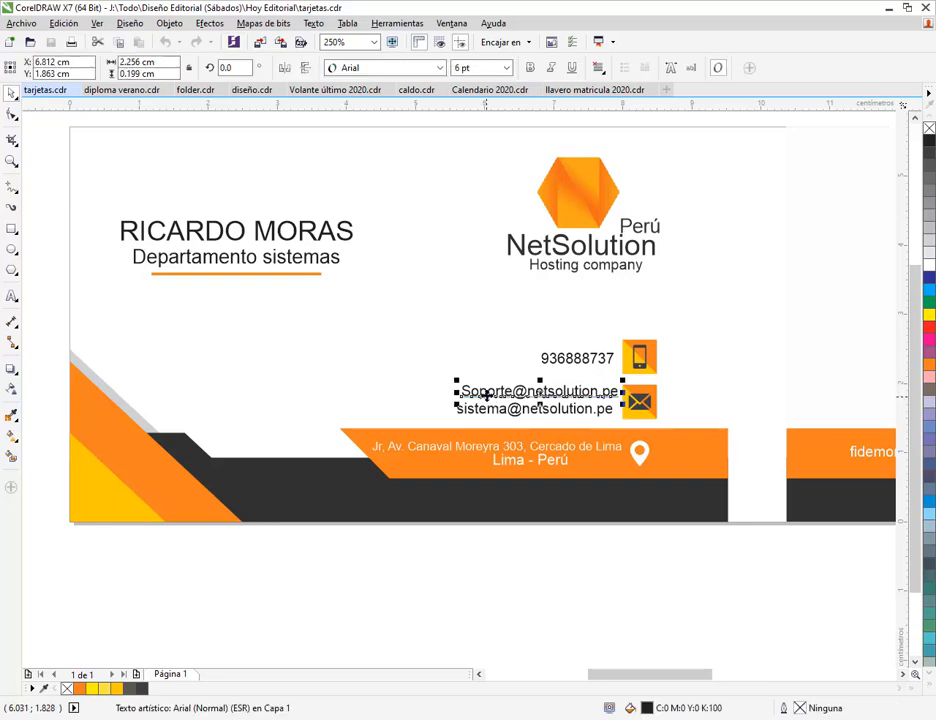
double_click(493, 392)
drag(469, 391, 654, 397)
key(ctrl+c)
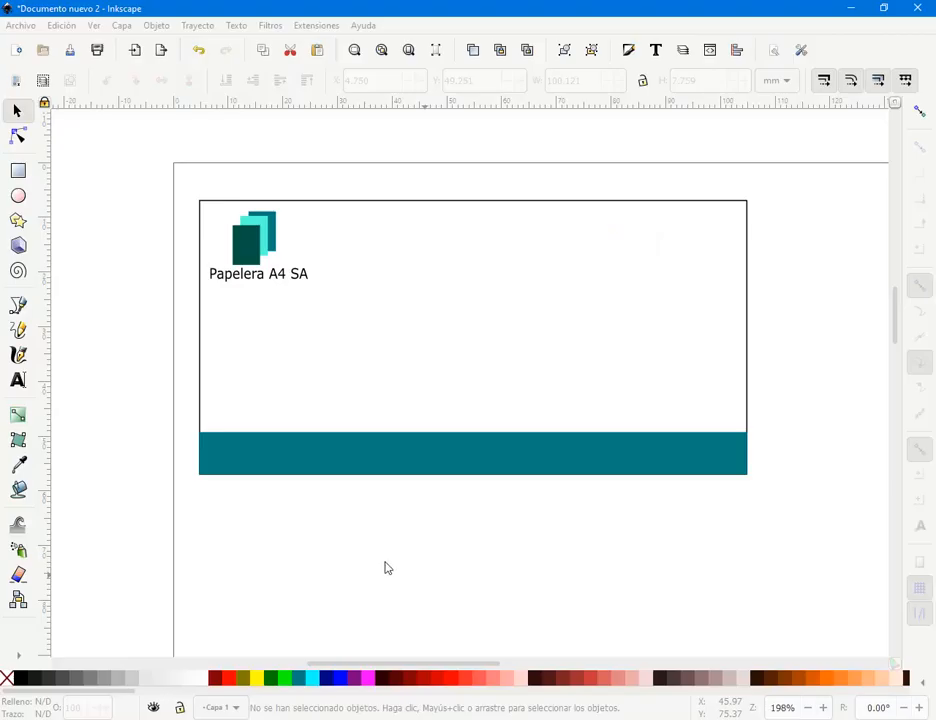
- Paste the e-mail address as text, shrink it onto the bottom band and make it white
click(12, 382)
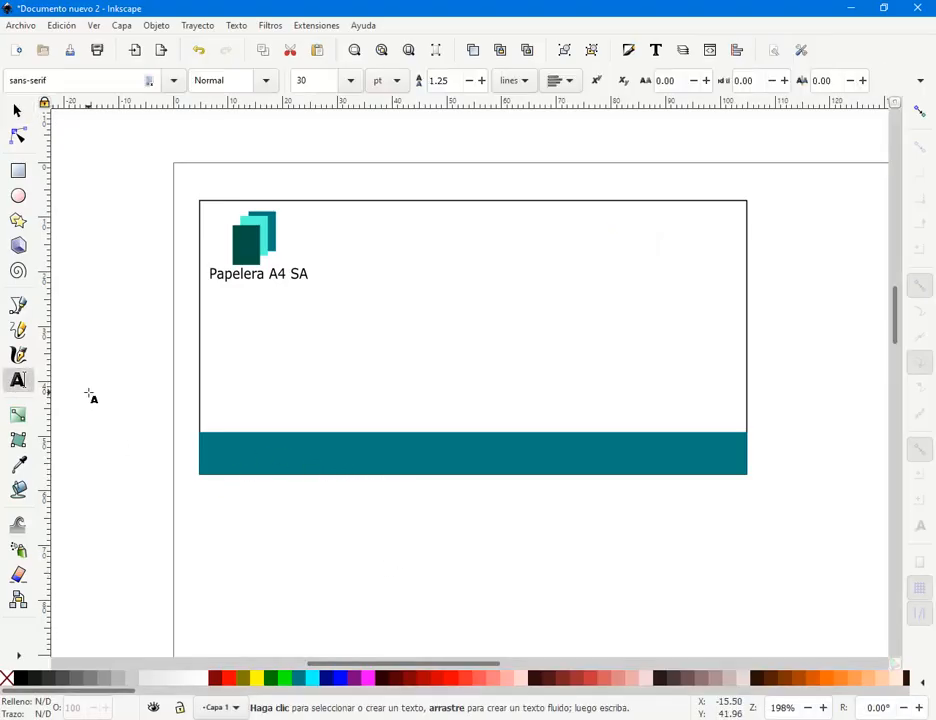
click(90, 392)
key(ctrl+v)
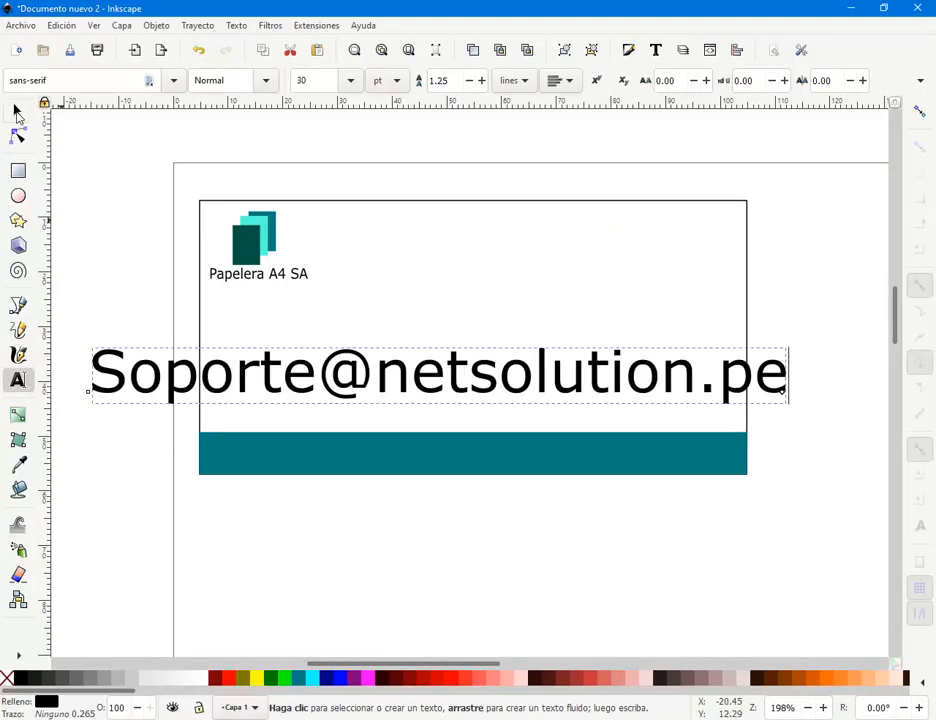
click(17, 113)
drag(88, 342, 224, 476)
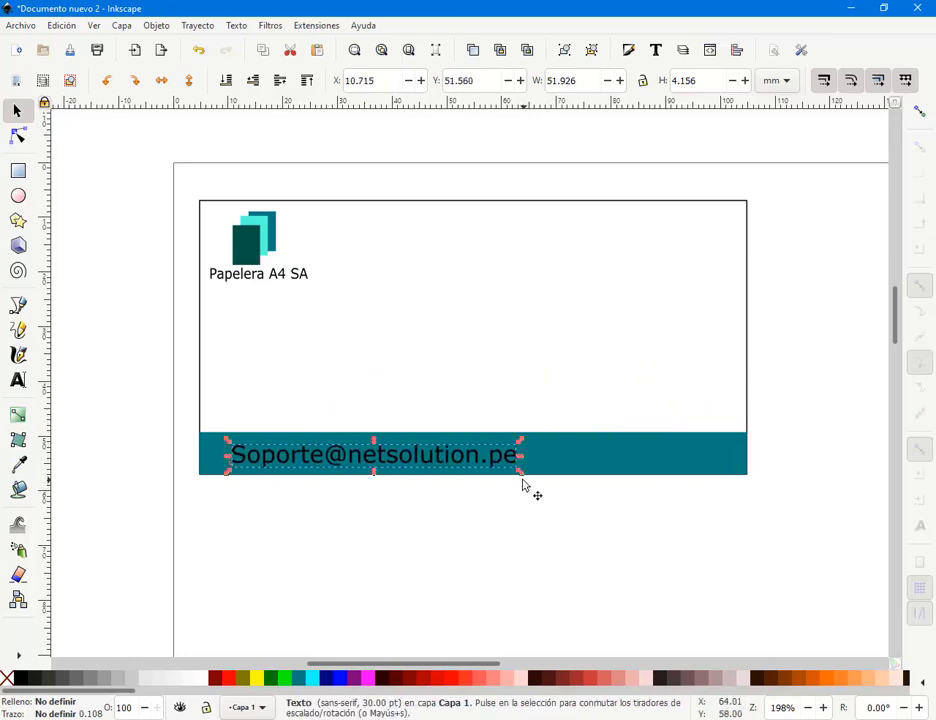
drag(521, 476, 430, 474)
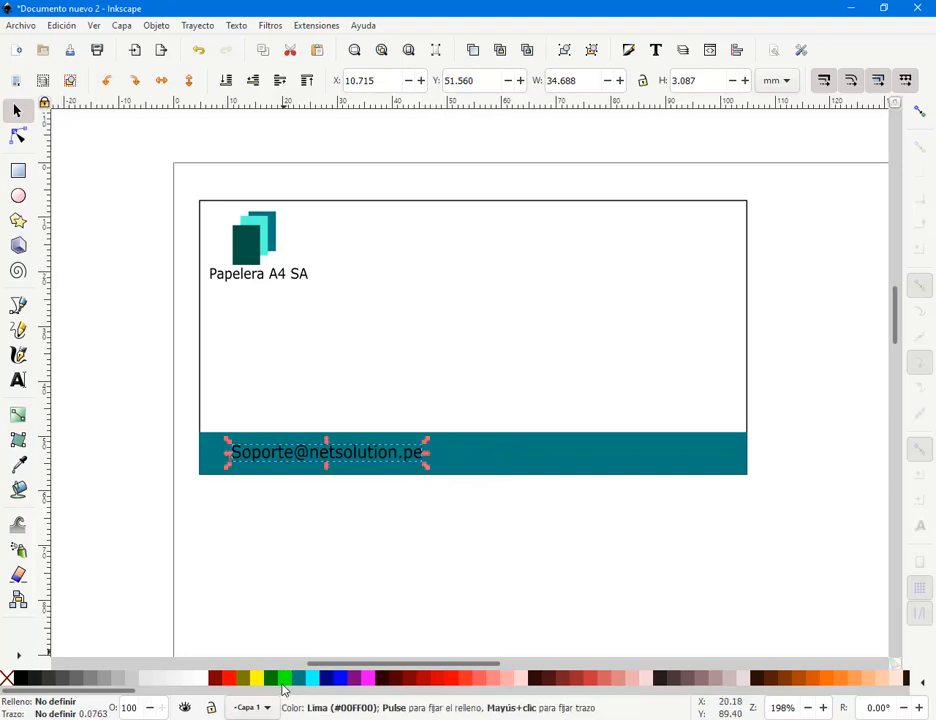
click(203, 680)
click(290, 574)
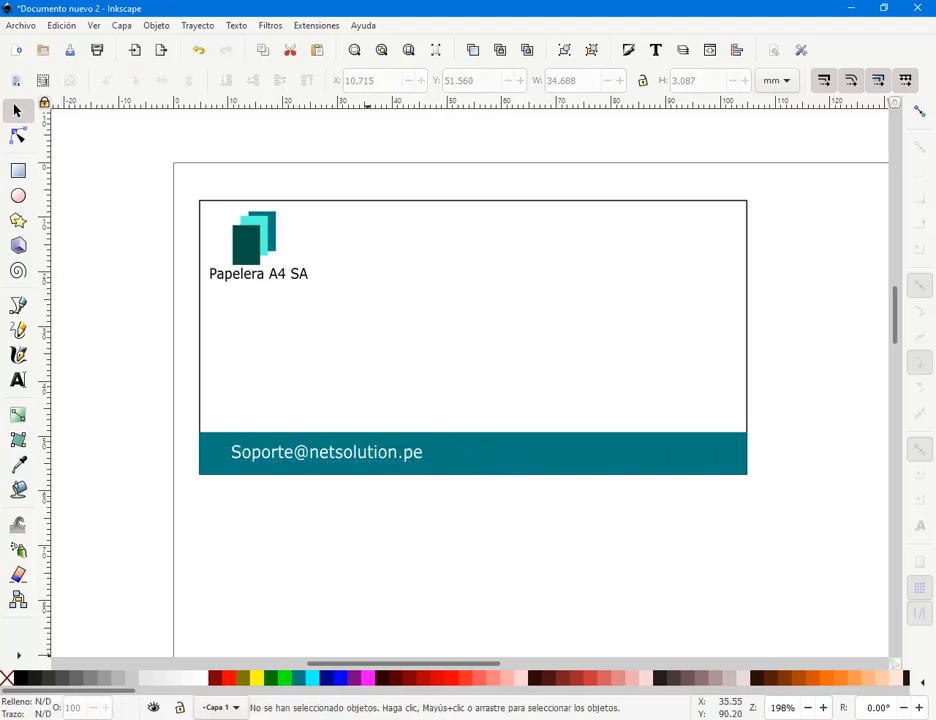
- Highlight and copy the person's full name from the CorelDRAW card
click(104, 672)
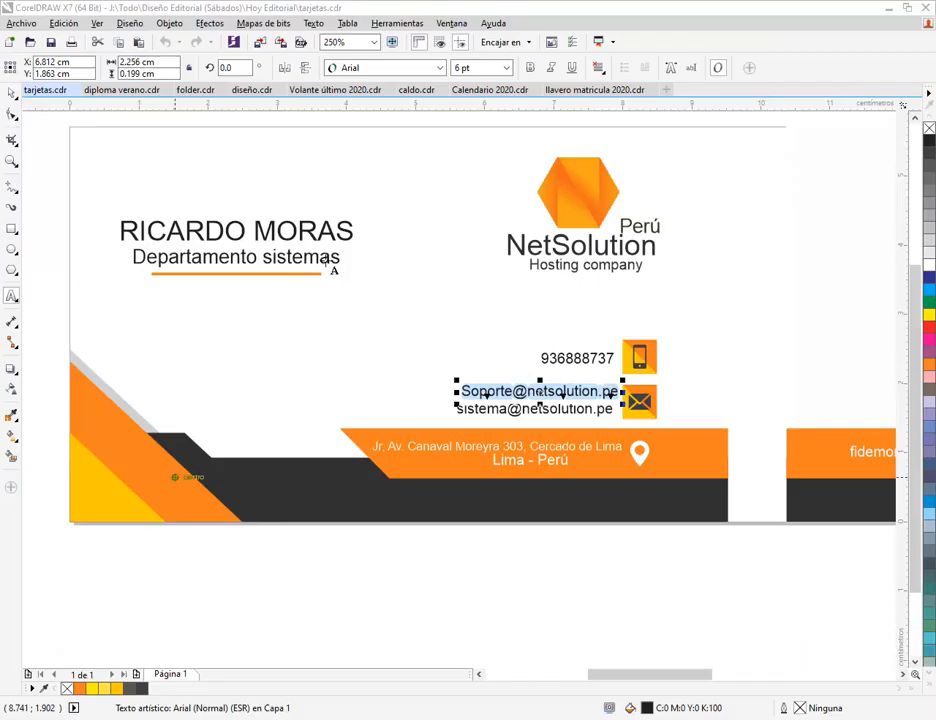
click(213, 232)
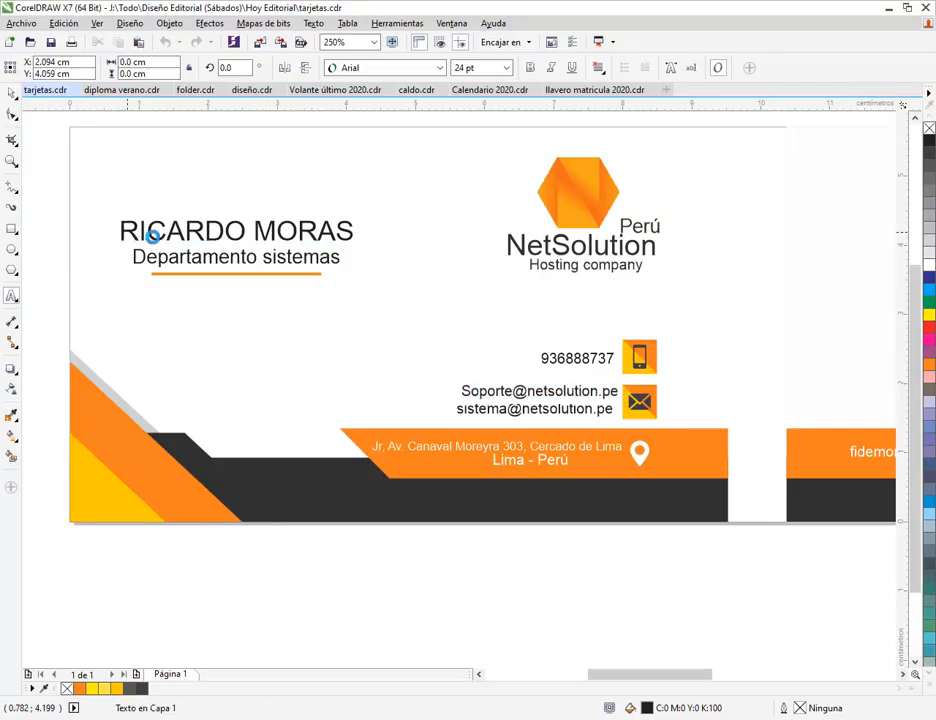
drag(122, 232, 379, 233)
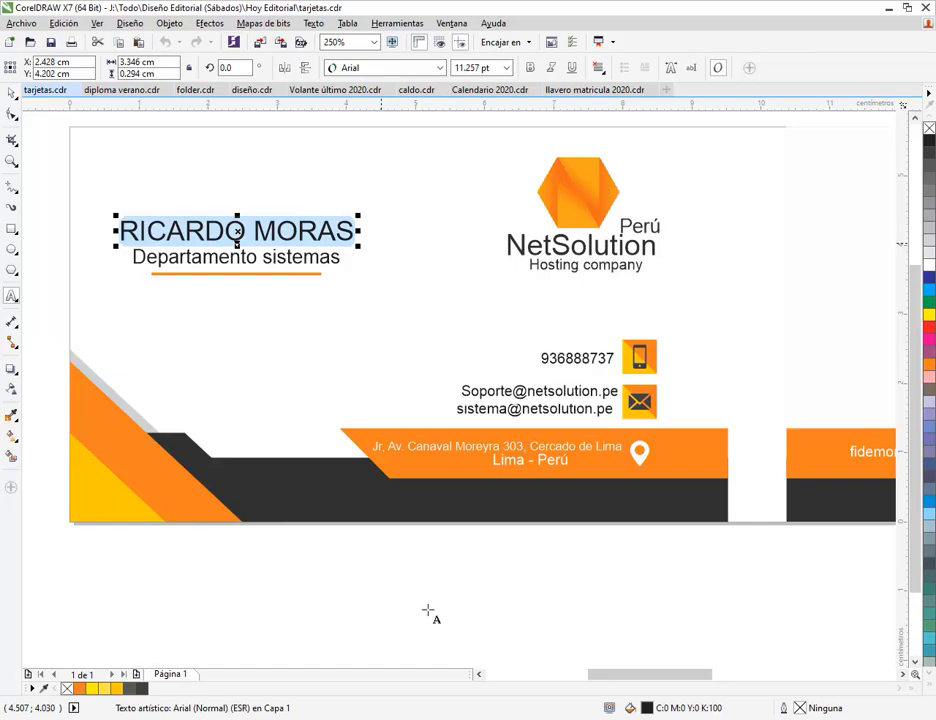
key(alt+Tab)
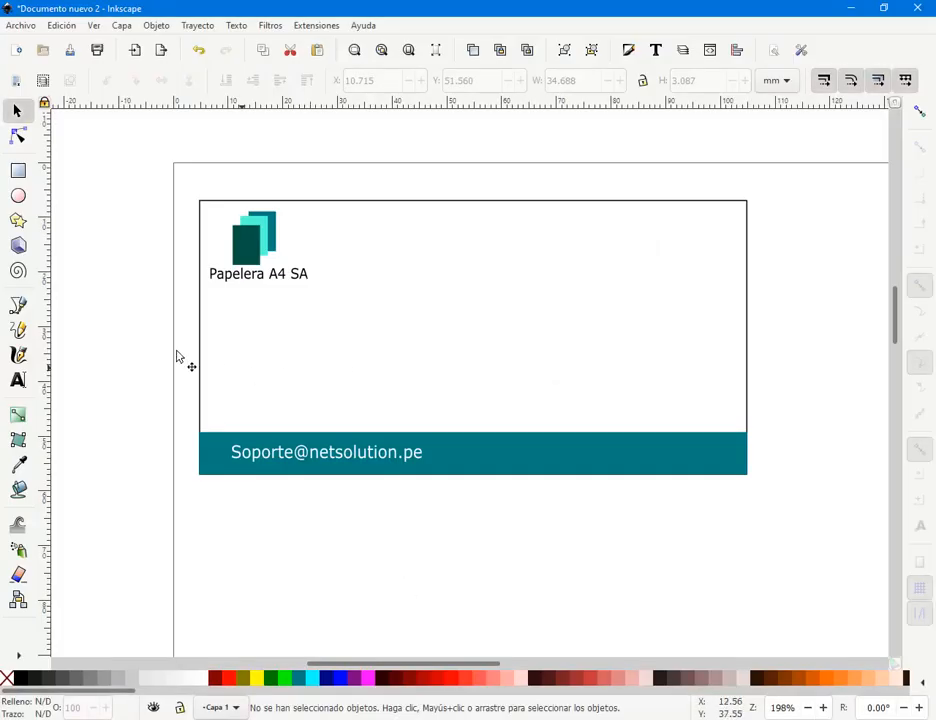
- Paste the person's name as text and scale it down mid-card
click(20, 379)
click(115, 367)
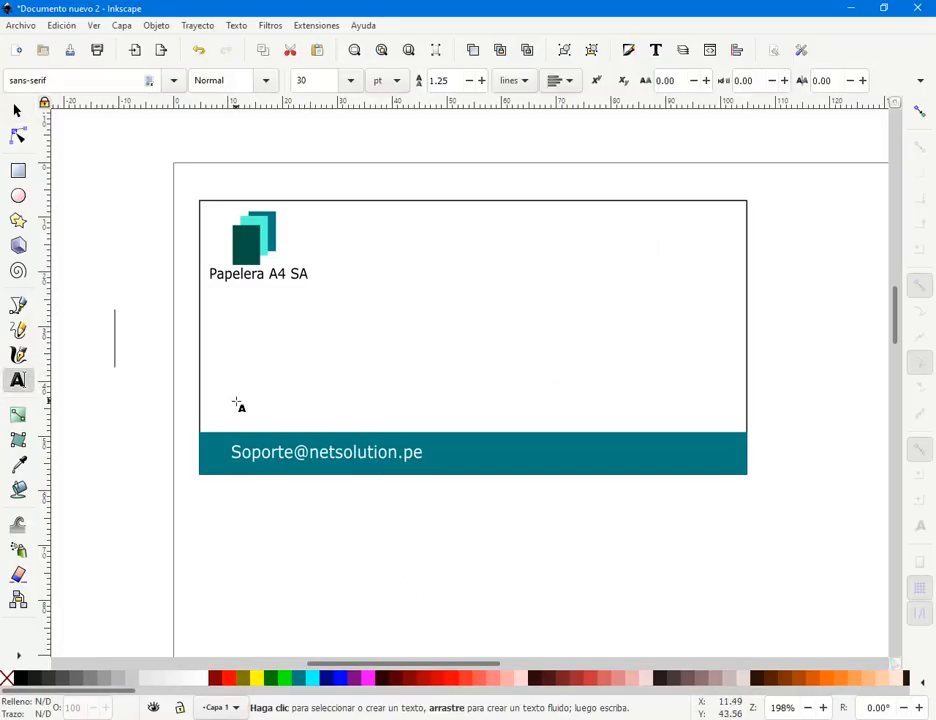
click(16, 111)
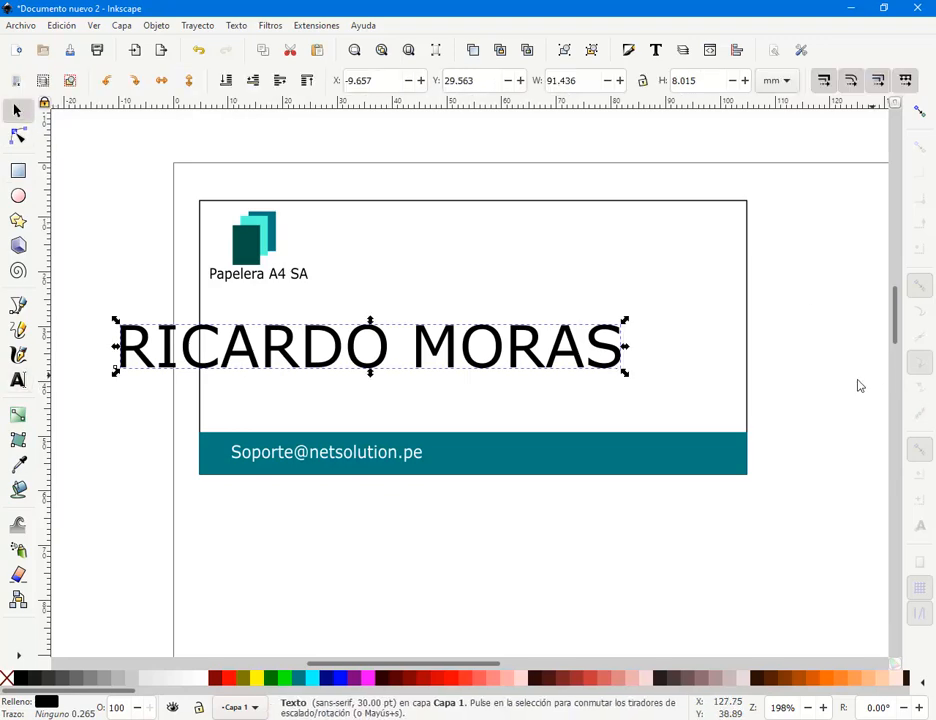
drag(624, 373, 579, 314)
- Duplicate the bottom teal band
key(Escape)
click(525, 450)
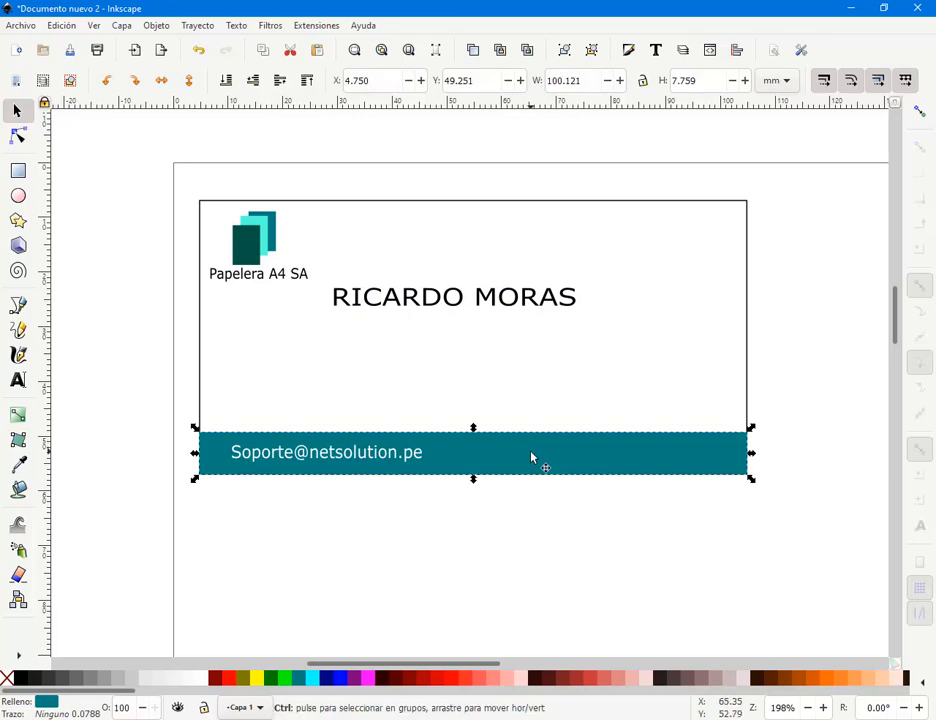
key(ctrl+d)
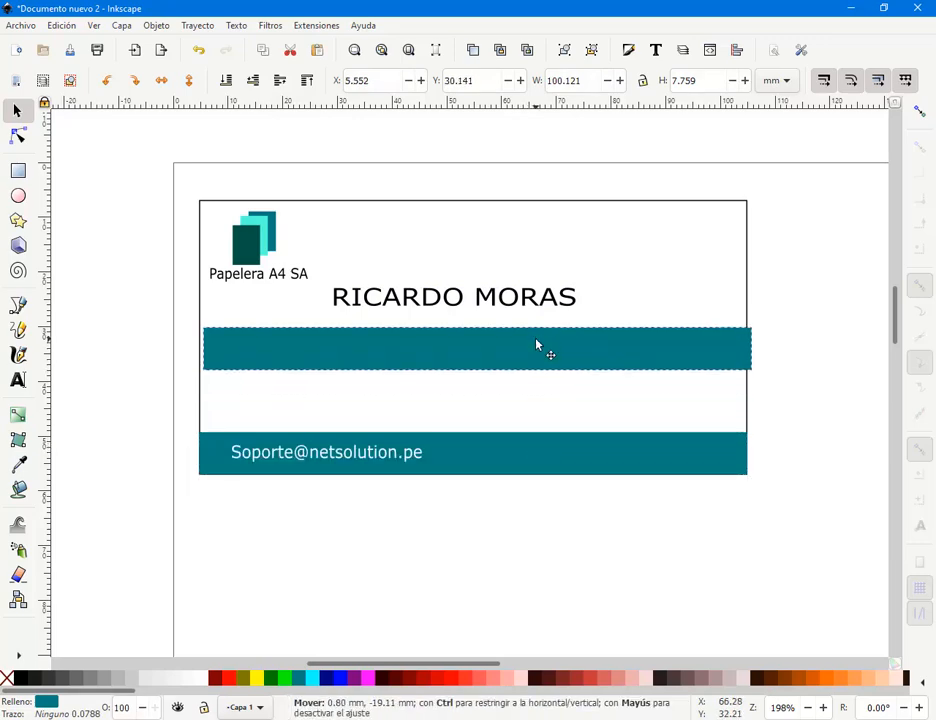